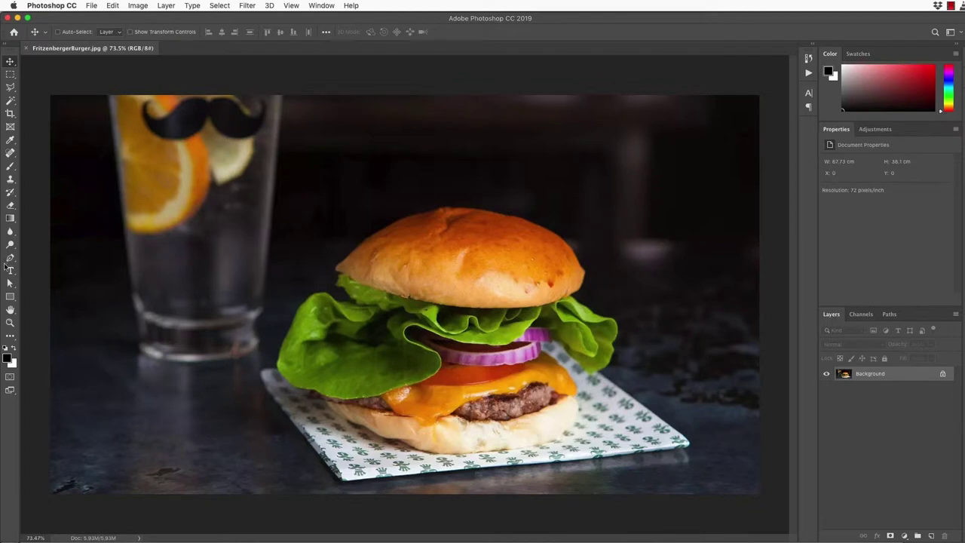
Start a Pen tool path on the burger photo and trace the outer edge of the lettuce on its left side
left_click(11, 258)
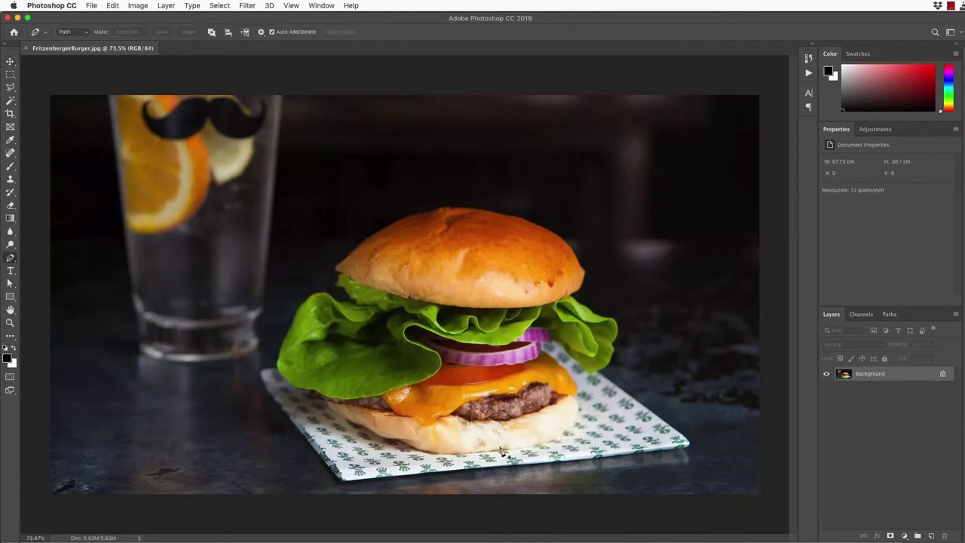
scroll(495, 443, "up", 3)
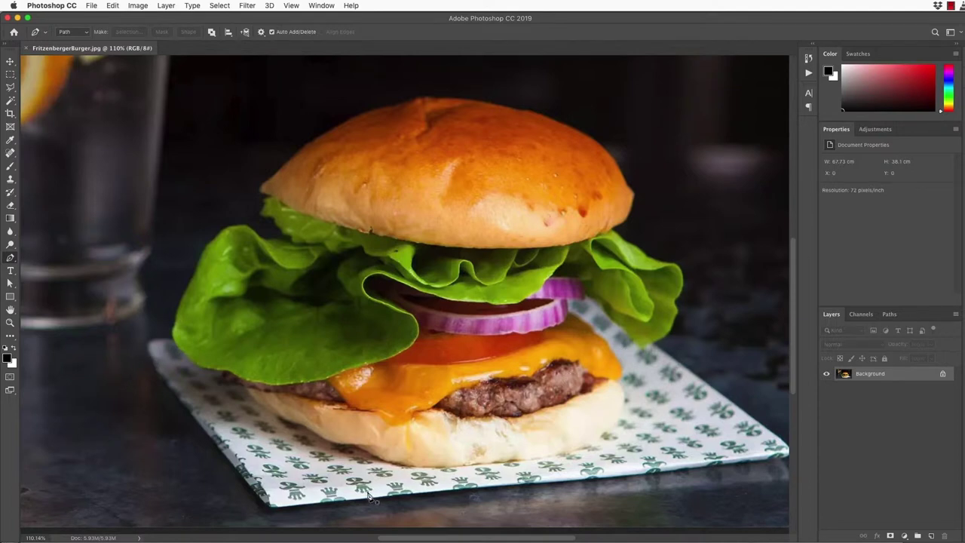
scroll(161, 339, "up", 5)
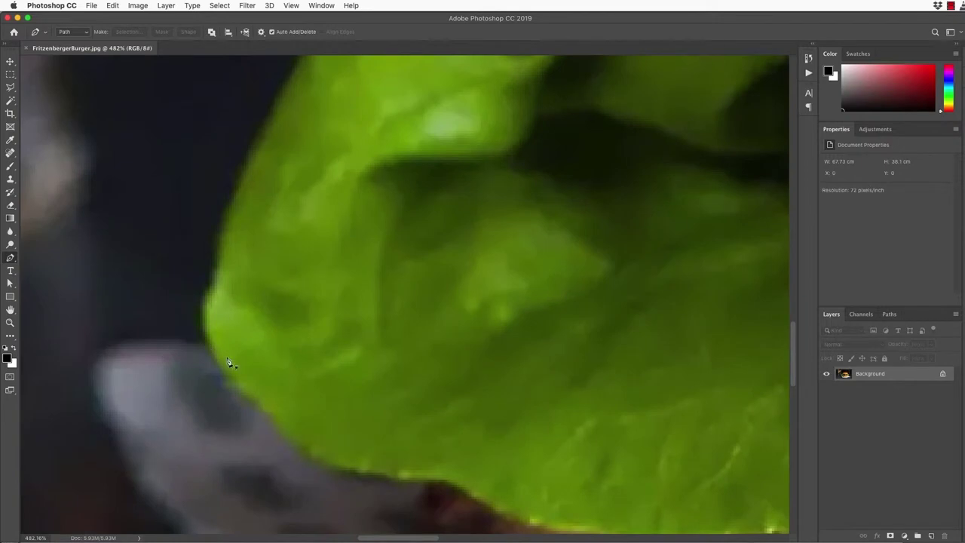
left_click(198, 323)
left_click_drag(227, 215, 245, 426)
key("space")
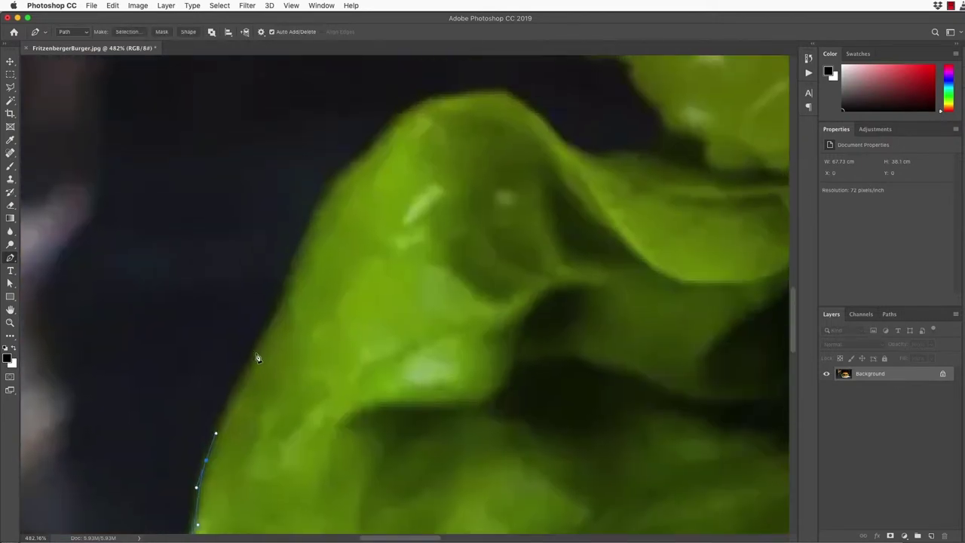
left_click_drag(255, 351, 274, 318)
left_click_drag(290, 270, 293, 259)
left_click_drag(347, 170, 354, 160)
left_click_drag(433, 100, 450, 101)
left_click(632, 152)
left_click(658, 153)
left_click(664, 145)
left_click_drag(662, 121, 659, 112)
left_click_drag(611, 153, 590, 341)
left_click_drag(616, 273, 608, 263)
left_click_drag(601, 248, 582, 242)
left_click(551, 221)
left_click(569, 186)
Continue the path around the bun and the right-hand lettuce, and close it loosely around the lower part of the burger
left_click_drag(587, 149, 356, 455)
left_click_drag(317, 433, 318, 415)
left_click_drag(578, 206, 586, 200)
left_click_drag(387, 334, 201, 357)
left_click_drag(225, 298, 257, 314)
left_click(372, 332)
left_click_drag(336, 437, 318, 457)
left_click(404, 271)
left_click_drag(478, 355, 547, 118)
left_click_drag(471, 280, 448, 314)
left_click(644, 308)
left_click_drag(304, 324, 230, 304)
left_click(145, 262)
left_click(135, 233)
left_click_drag(332, 162, 474, 332)
left_click_drag(474, 332, 368, 315)
Convert the closed burger path into a selection
right_click(368, 314)
left_click(399, 357)
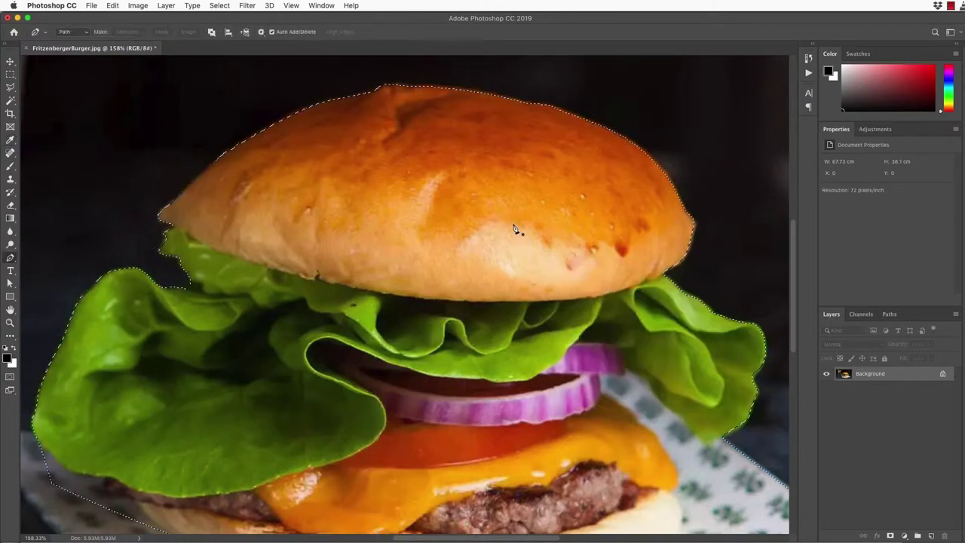
left_click(697, 295)
Open the burger selection in Select and Mask and set the overlay opacity to 100%
left_click(219, 5)
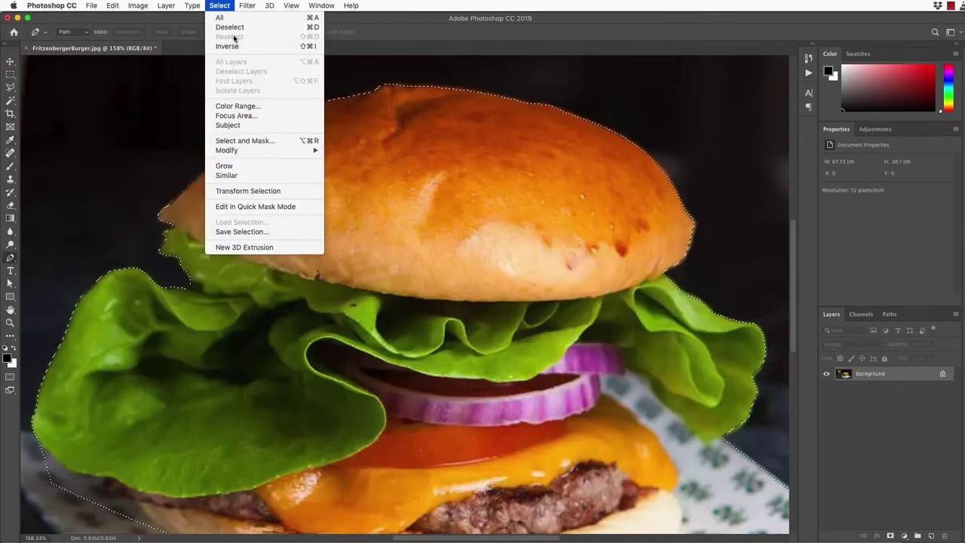
left_click(248, 141)
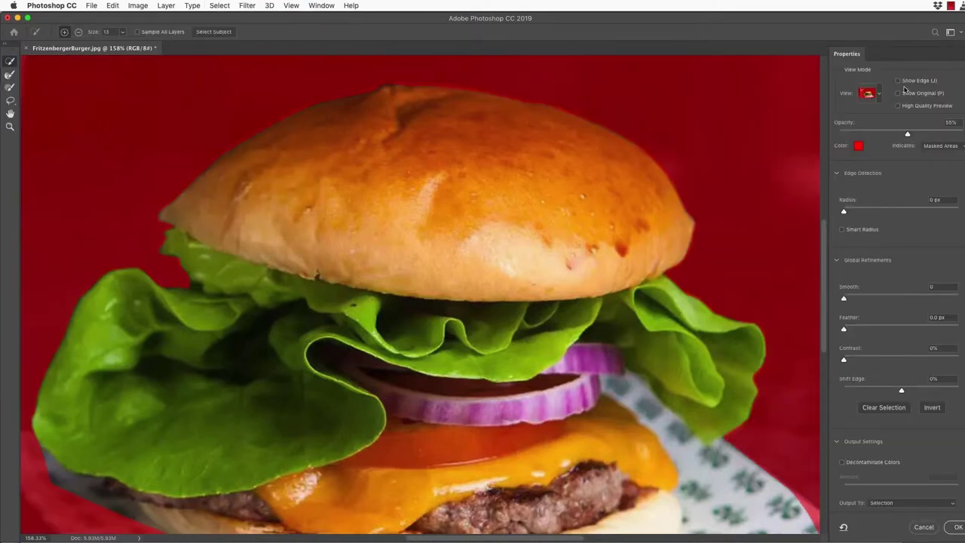
left_click(880, 94)
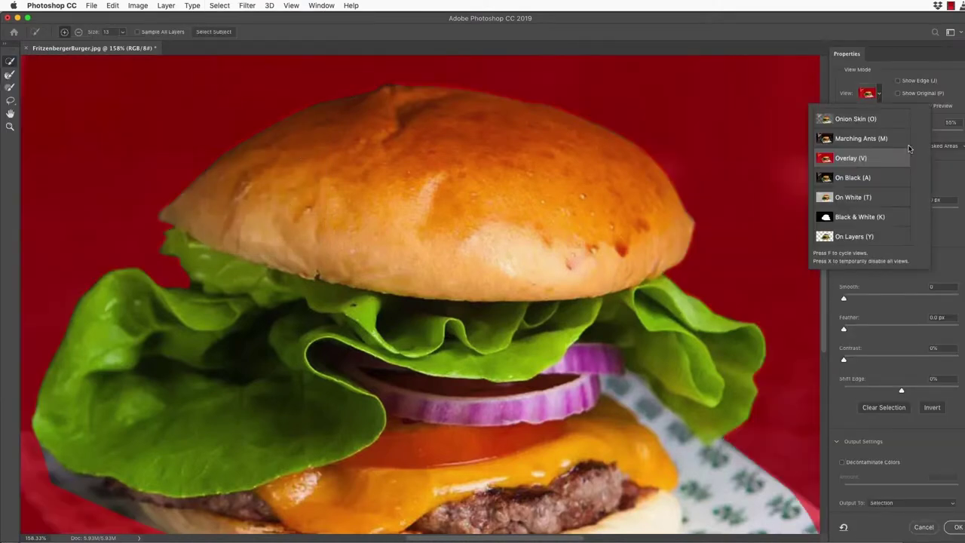
left_click_drag(908, 134, 963, 134)
Feather the burger selection by about 3.4 px, shift its edge to about -31%, and apply the refinement
left_click_drag(844, 328, 870, 330)
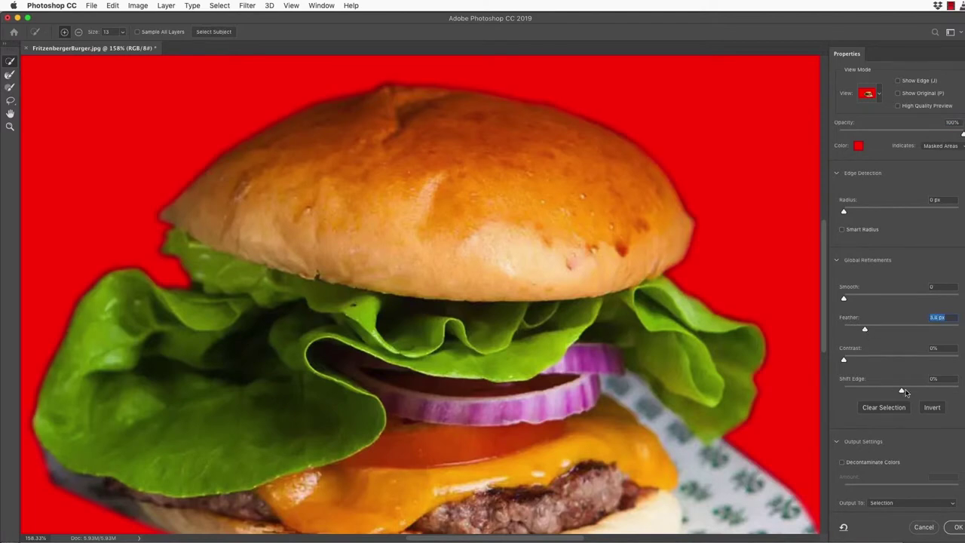
left_click_drag(905, 390, 887, 392)
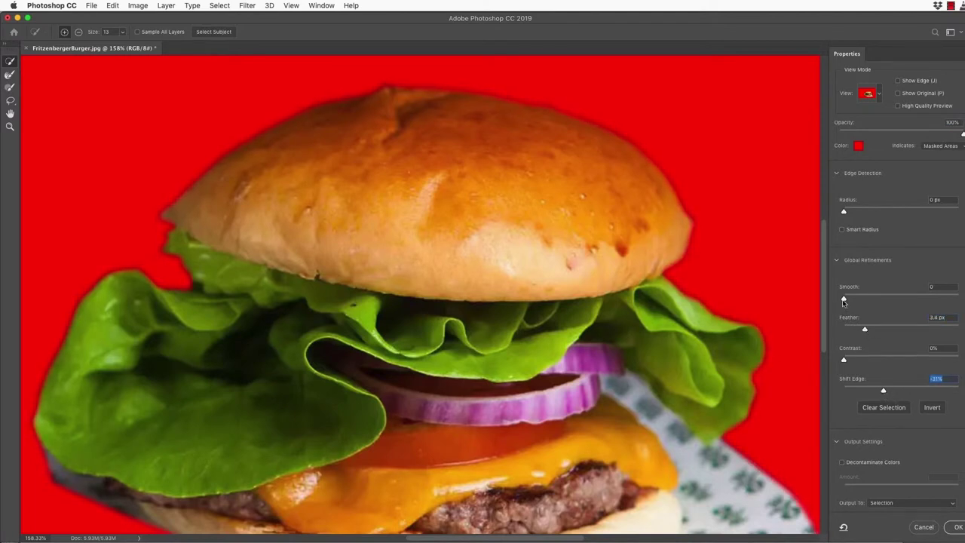
left_click(865, 332)
mouse_move(961, 134)
left_mouse_down()
mouse_move(820, 134)
mouse_move(962, 134)
left_mouse_up()
left_click_drag(866, 333, 865, 332)
left_click(955, 527)
Copy the refined burger selection onto its own layer
key("super+j")
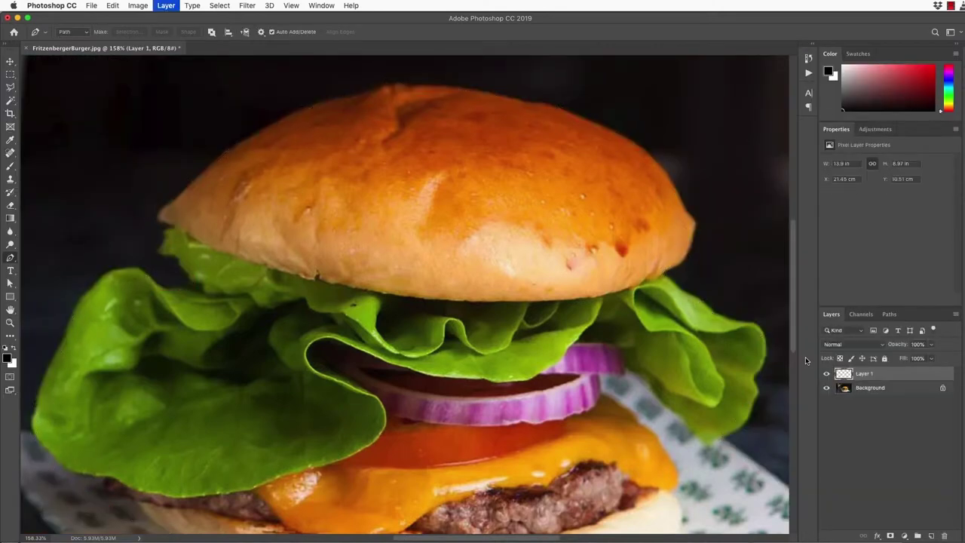
left_click(9, 61)
key("super+0")
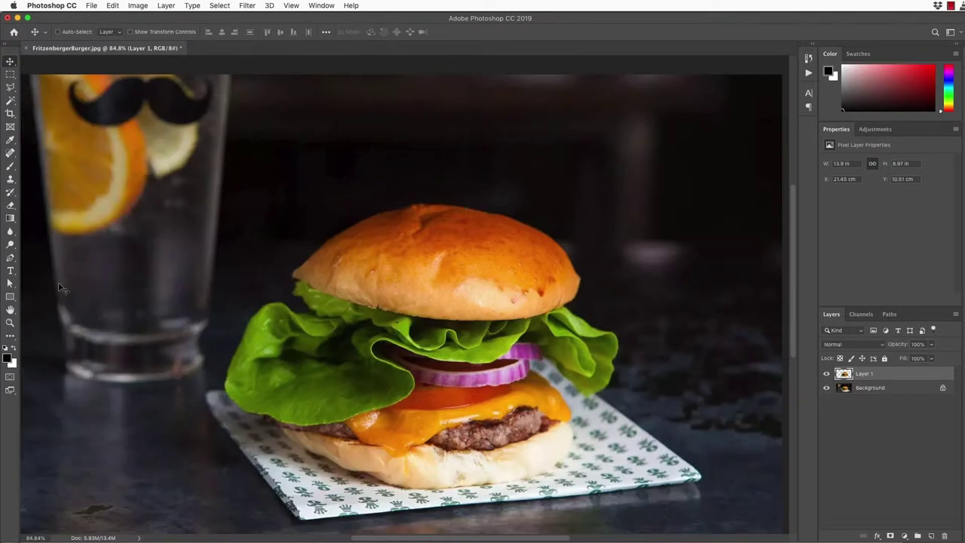
On the Background layer, trace the napkin's blurred left corner with the Pen tool, extending the path loosely under the lettuce and bun
left_click(10, 258)
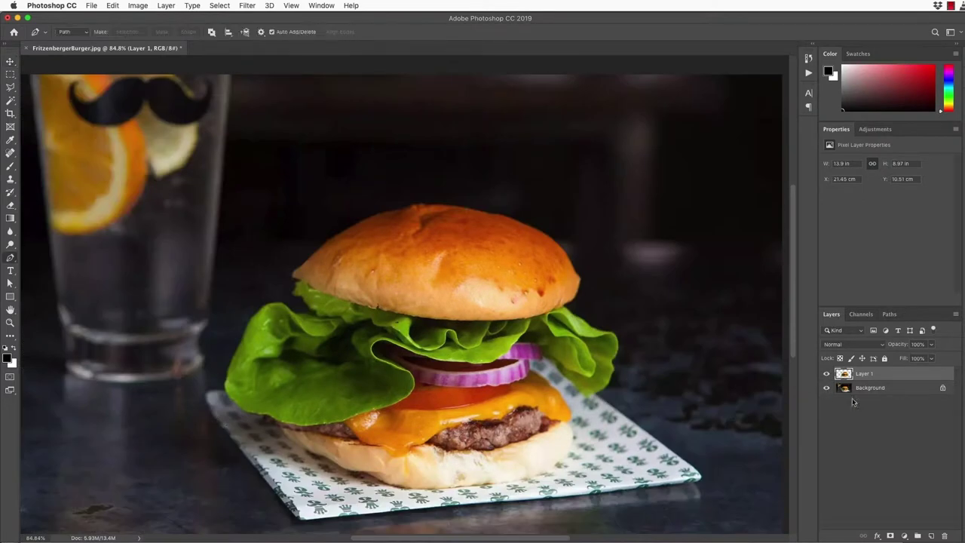
left_click(861, 387)
scroll(326, 460, "up", 10)
left_click_drag(150, 278, 328, 304)
left_click(283, 266)
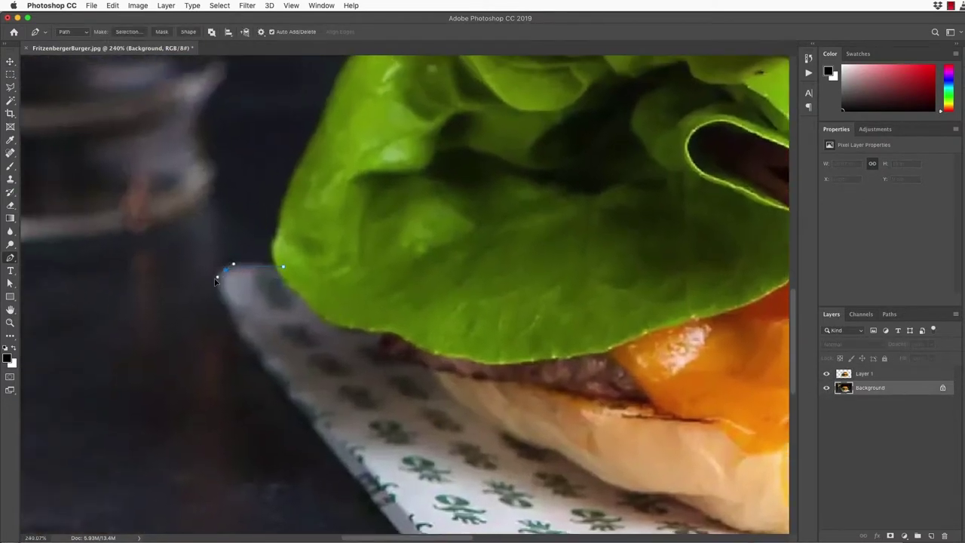
left_click_drag(447, 477, 495, 475)
left_click_drag(564, 362, 498, 321)
left_click_drag(370, 279, 325, 279)
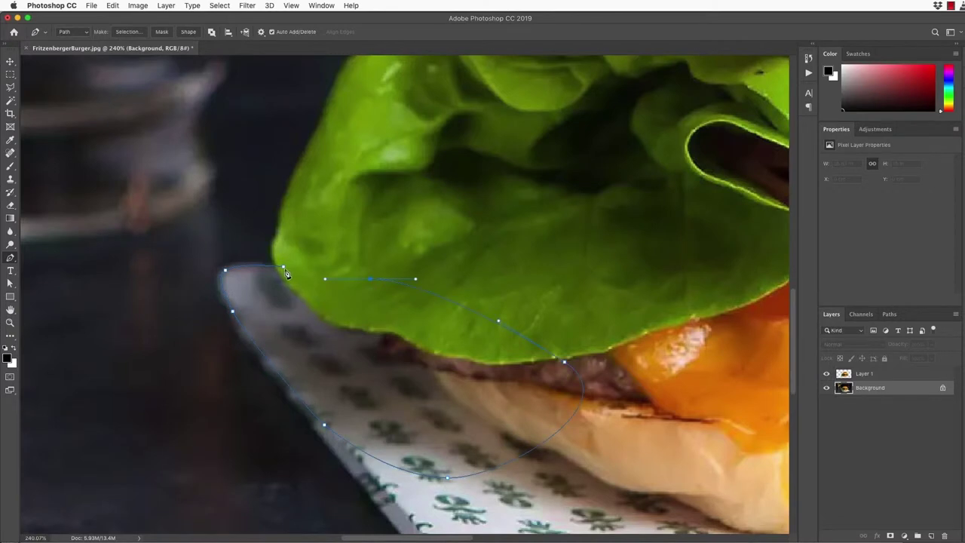
Convert the napkin corner path into a selection
right_click(351, 310)
left_click(383, 354)
key("Return")
Feather the napkin corner selection by 4.2 px in Select and Mask and copy it to its own layer
left_click(220, 6)
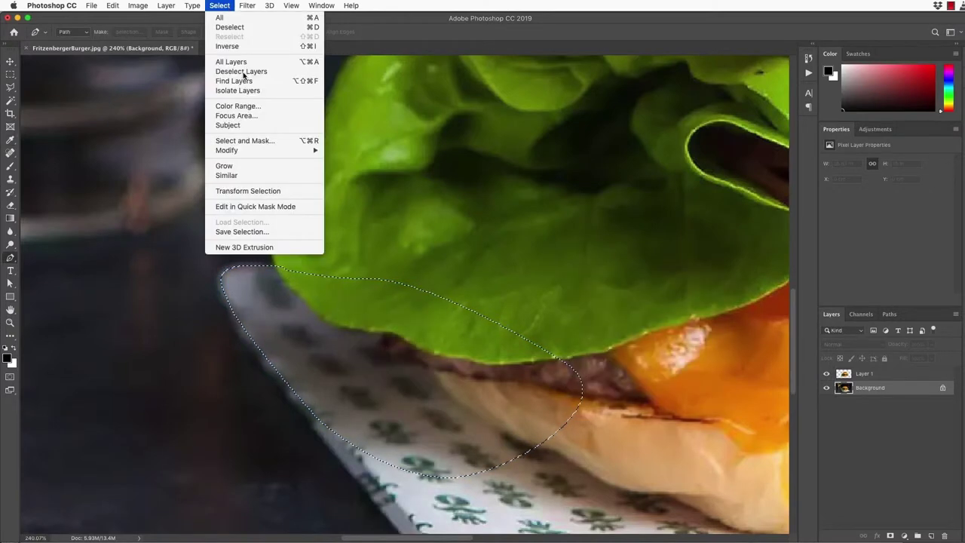
left_click(245, 142)
left_click_drag(844, 329, 871, 326)
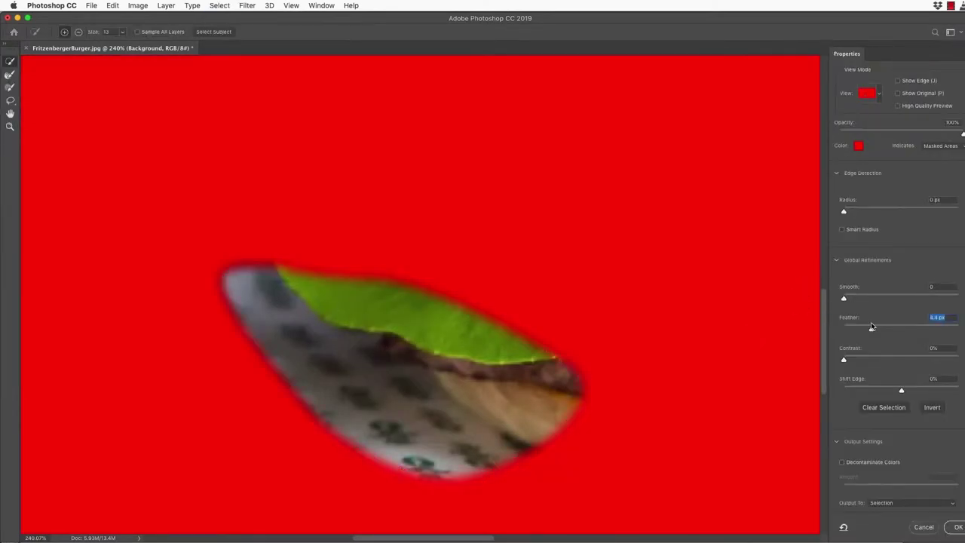
left_click_drag(961, 138, 800, 138)
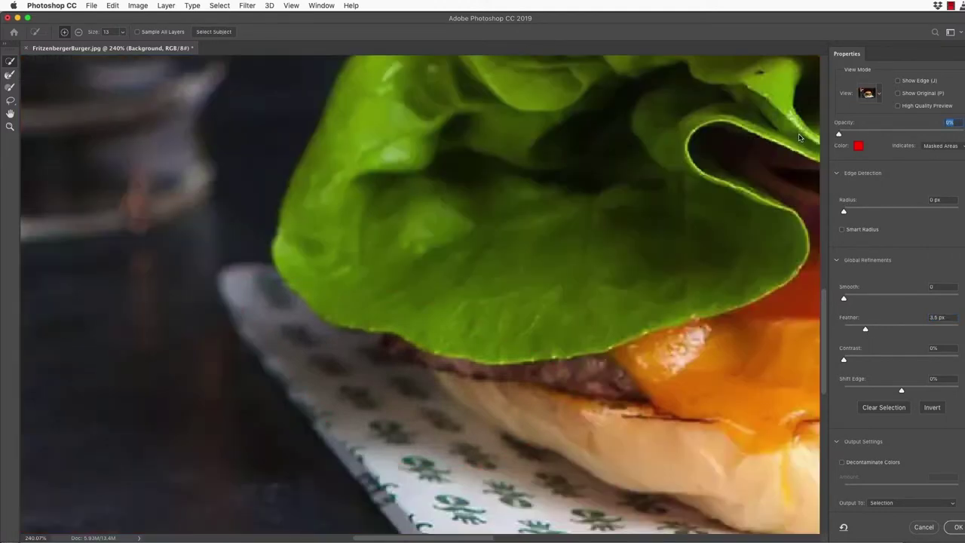
left_click_drag(866, 329, 870, 330)
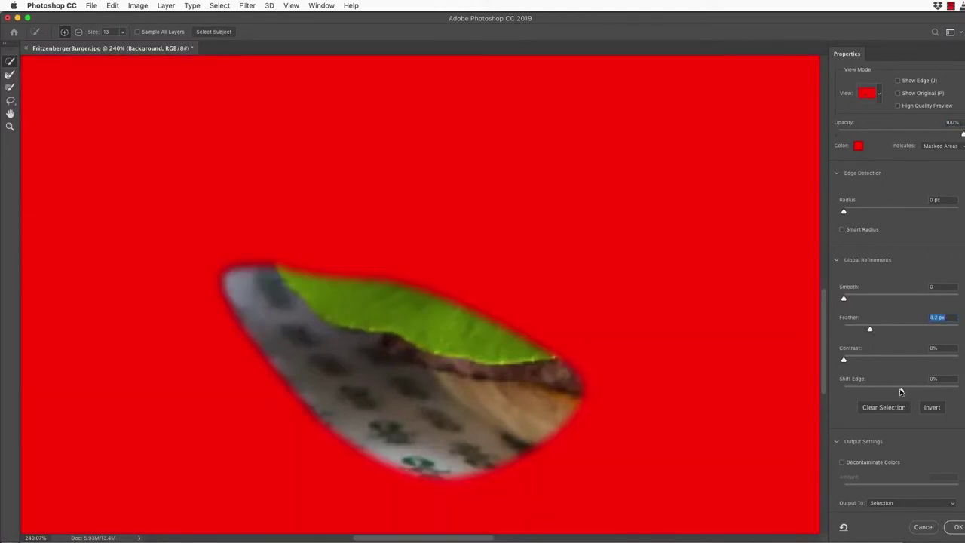
left_click_drag(901, 391, 901, 393)
left_click(956, 527)
key("ctrl+j")
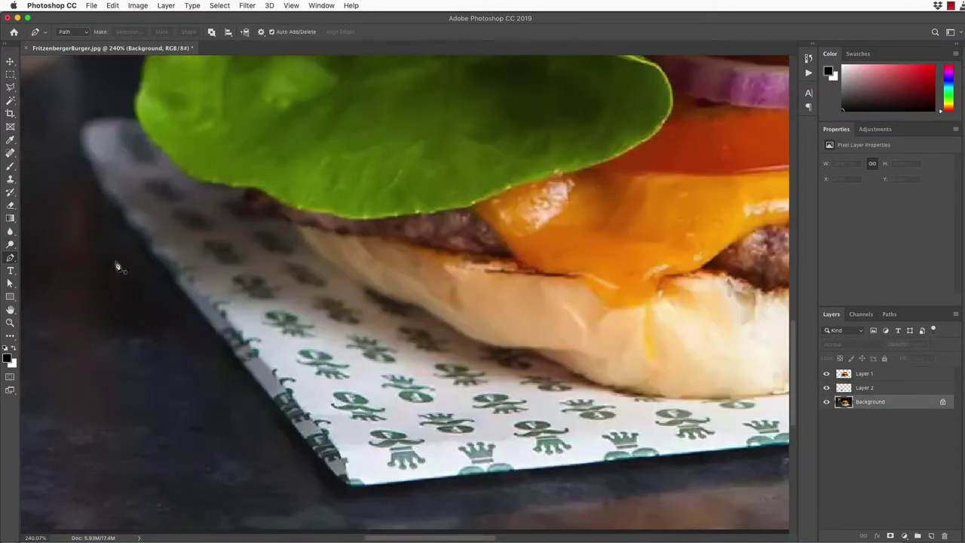
Trace the rest of the napkin with the Pen tool, following its left, front and right edges on the Background layer
left_click(156, 251)
left_click_drag(226, 338, 238, 354)
scroll(344, 478, "up", 5)
left_click(351, 485)
left_click(594, 465)
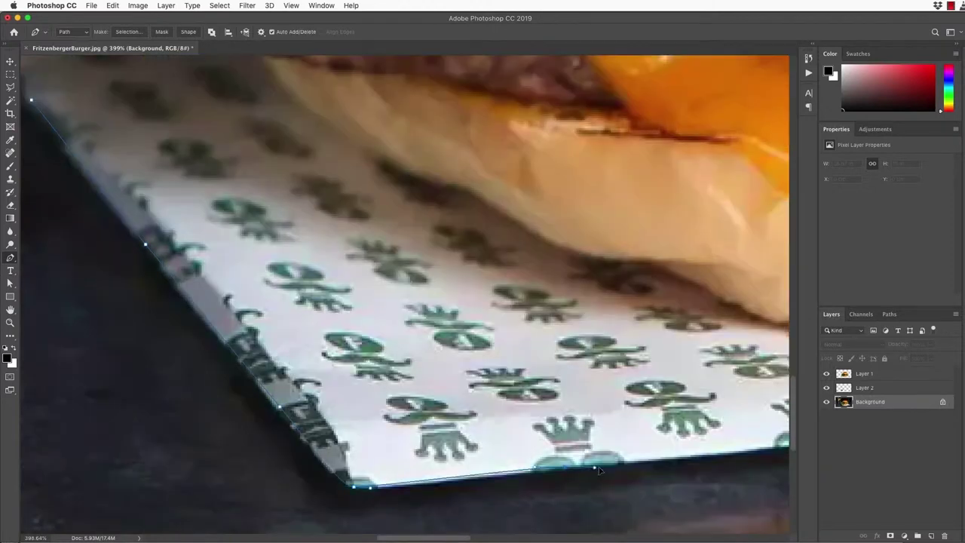
scroll(594, 465, "right", 10)
left_click(362, 409)
scroll(362, 409, "right", 5)
left_click_drag(406, 410, 509, 400)
left_click_drag(628, 384, 667, 377)
scroll(675, 380, "right", 10)
left_click_drag(506, 412, 609, 400)
scroll(480, 276, "up", 8)
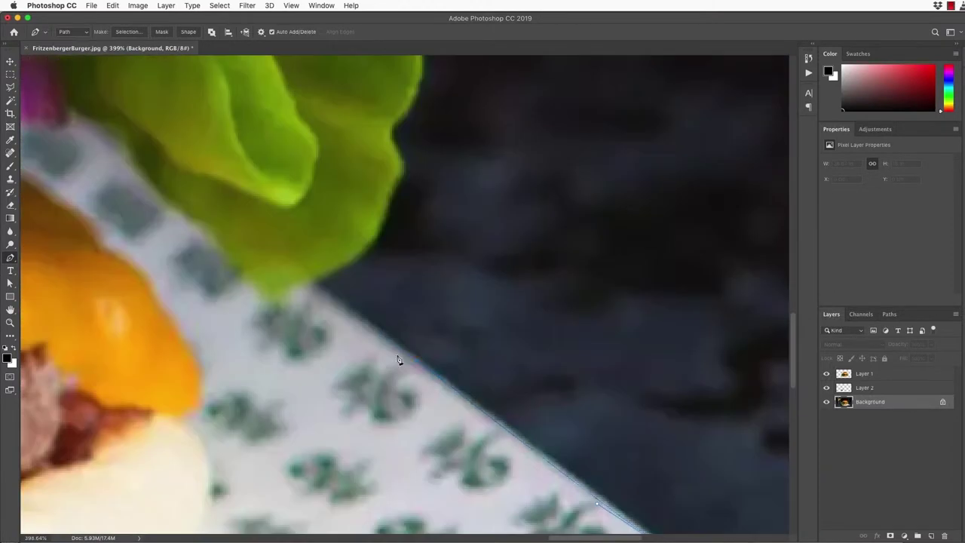
Turn the napkin path into a selection and copy it to its own layer
key("super+0")
right_click(383, 447)
left_click(406, 491)
key("Return")
key("super+j")
Add a black-filled layer beneath the main napkin layer, and hide both it and the Background layer
left_click(931, 535)
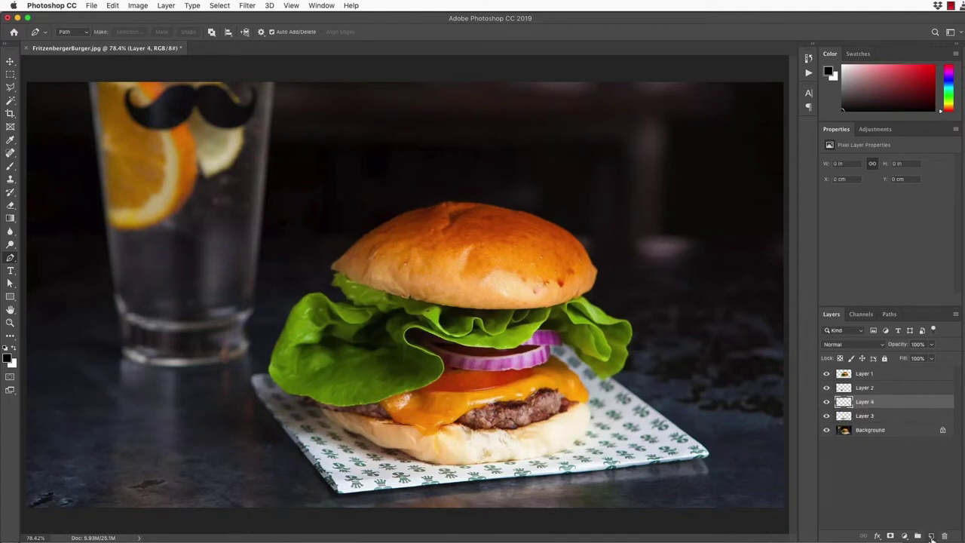
left_click_drag(908, 402, 909, 422)
left_click(10, 217)
left_click(53, 229)
left_click(105, 284)
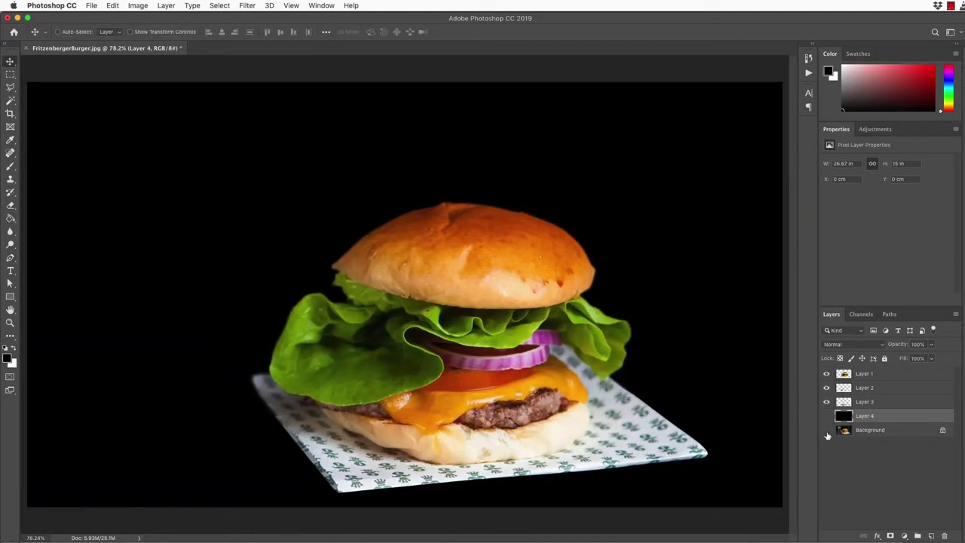
left_click_drag(826, 415, 826, 429)
key("v")
Soften the napkin's upper-left edge on Layer 3 using the Blur tool with a 65 px brush
left_click(851, 404)
scroll(377, 483, "up", 8)
left_click(10, 231)
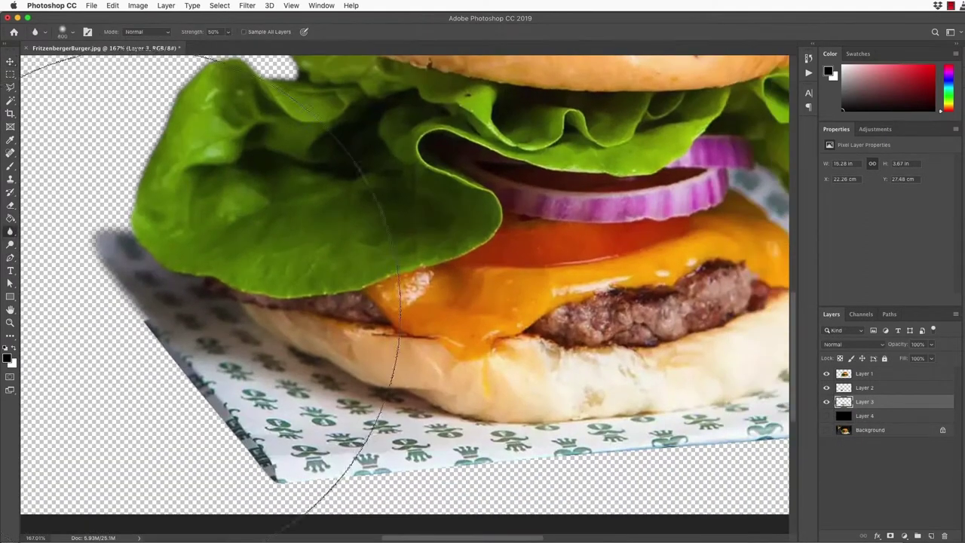
key("bracketleft")
key("bracketleft")
key("bracketleft")
key("bracketleft")
key("bracketleft")
key("bracketleft")
key("bracketleft")
key("bracketleft")
key("bracketleft")
key("bracketleft")
key("bracketleft")
key("bracketleft")
key("bracketleft")
key("bracketleft")
key("bracketleft")
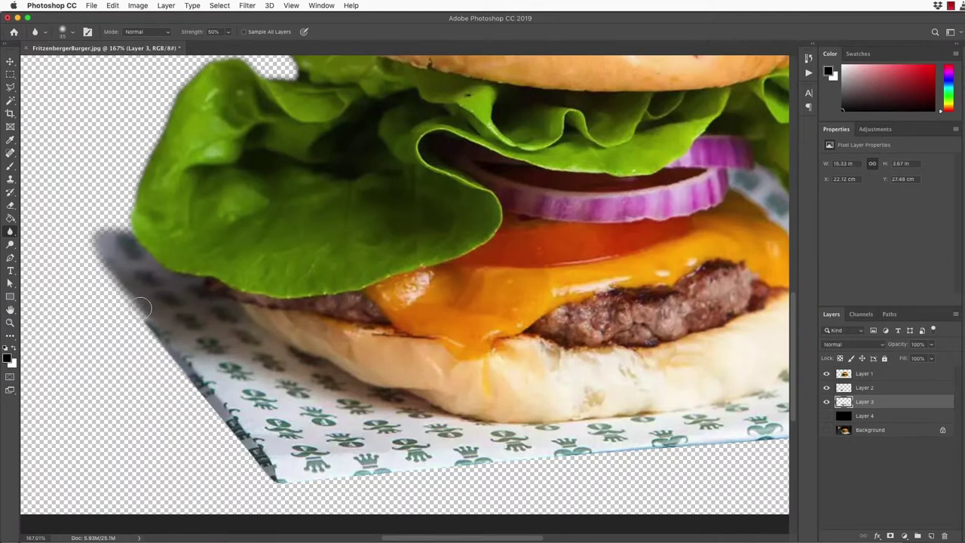
key("e")
key("o")
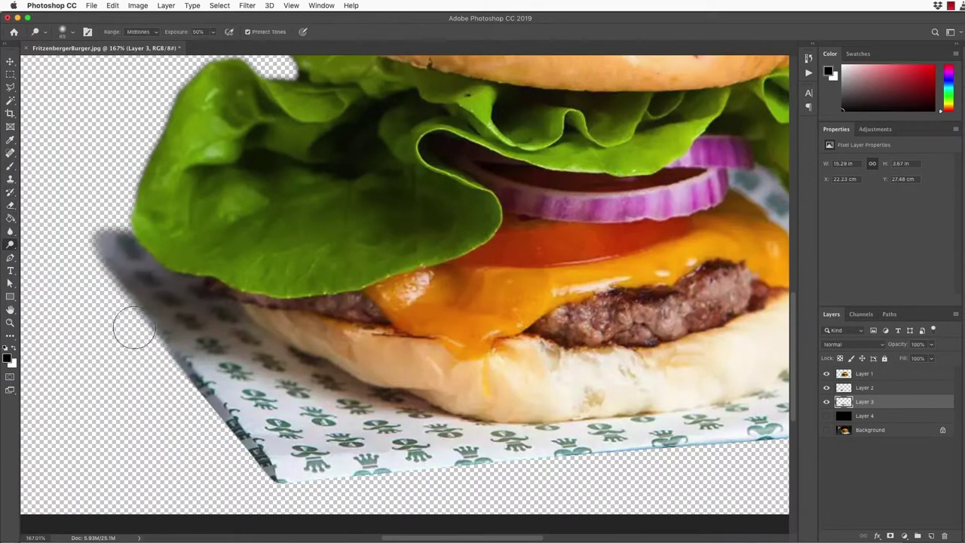
Blur the far right corner of the napkin on Layer 3
key("v")
scroll(316, 370, "down", 5)
scroll(668, 368, "up", 5)
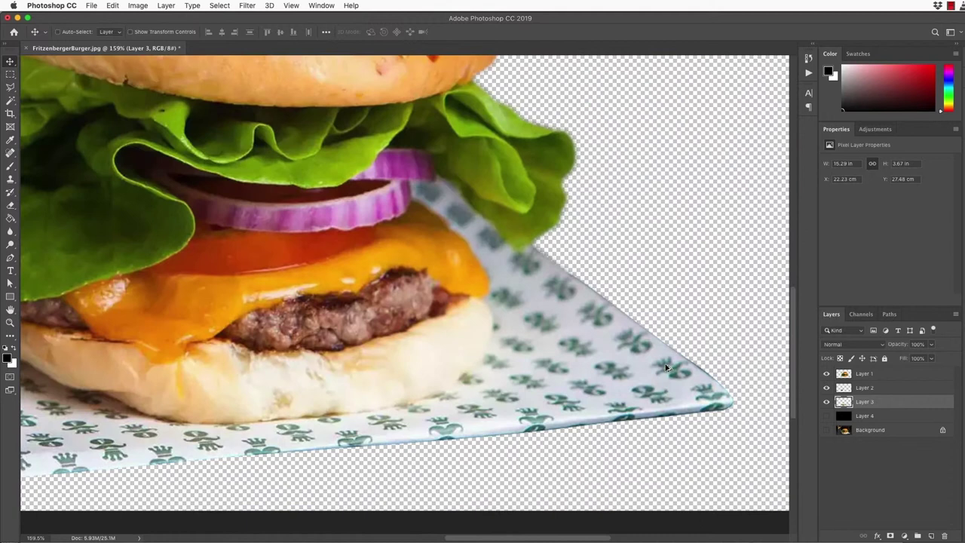
left_click(10, 232)
key("v")
key("super+0")
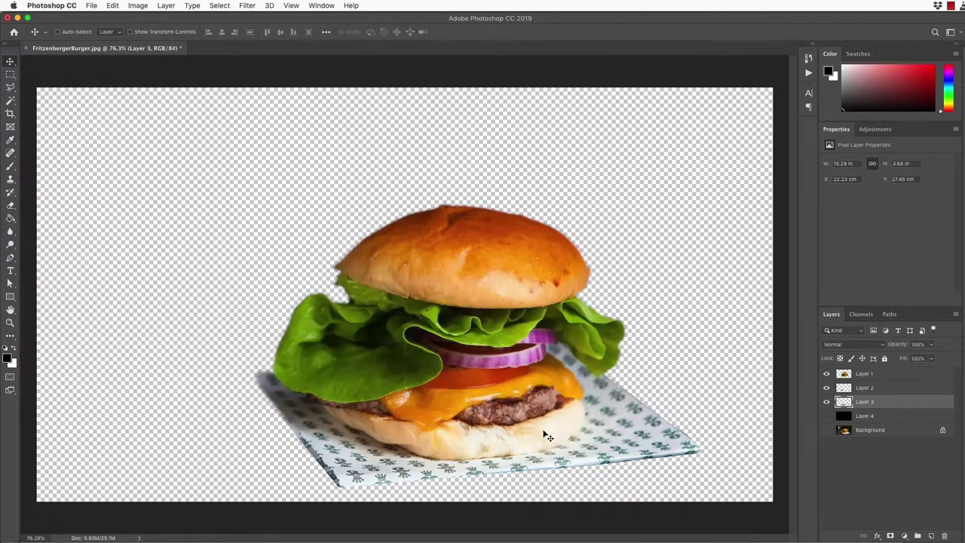
Compare the cutout with the original photo by showing and hiding the Background layer
scroll(545, 433, "up", 1)
left_click(826, 429)
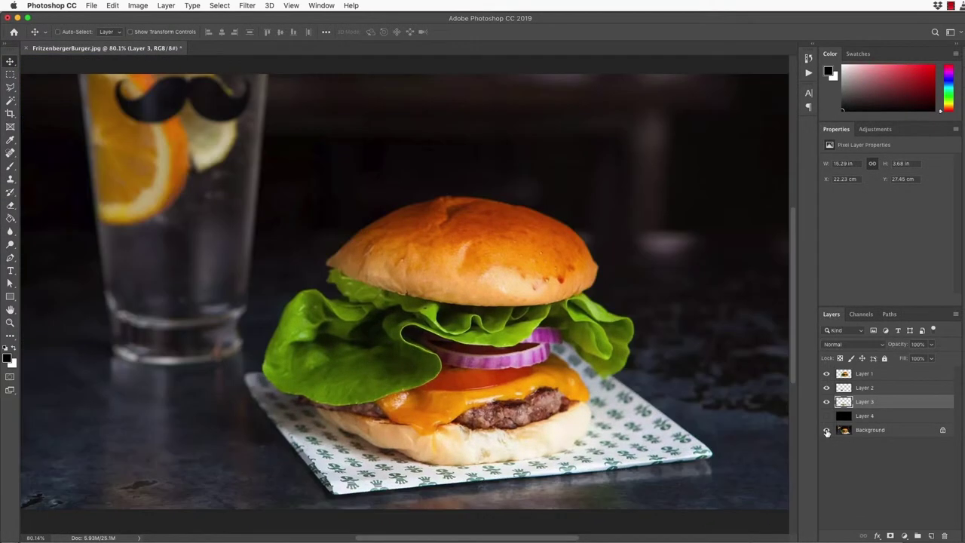
left_click(826, 430)
Crop the canvas closely around the burger and napkin to about 1257 by 848 px
key("c")
left_click_drag(217, 169, 722, 518)
key("Return")
Open the cropped burger cutout in Save for Web and choose an export preset
key("super+alt+shift+s")
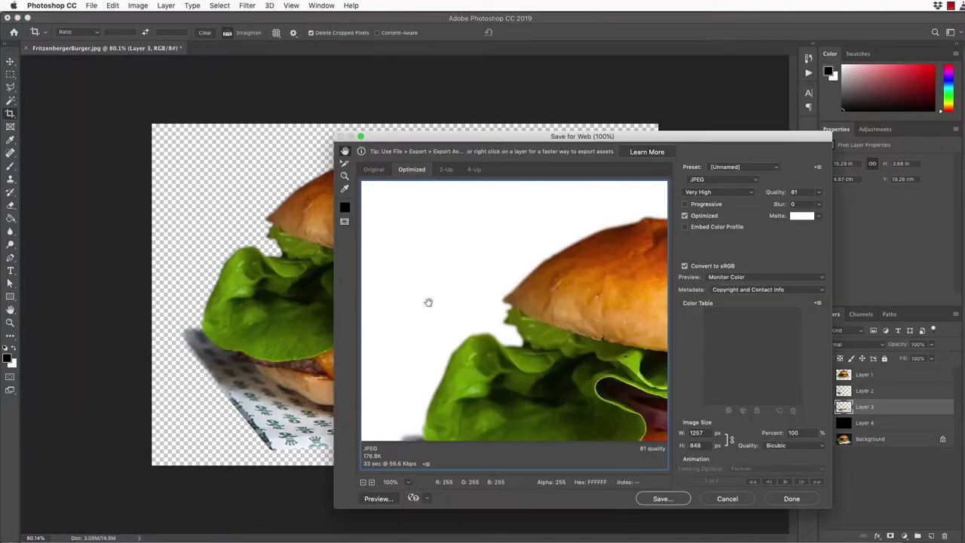
left_click(728, 166)
left_click(726, 145)
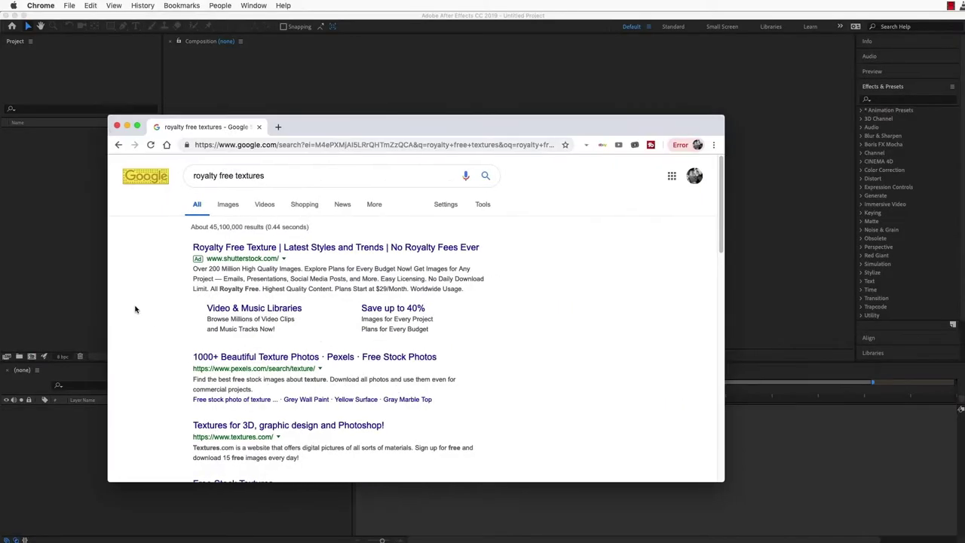
In Chrome, open the Pexels texture photos result from the royalty free textures search and browse its photos
scroll(143, 309, "down", 2)
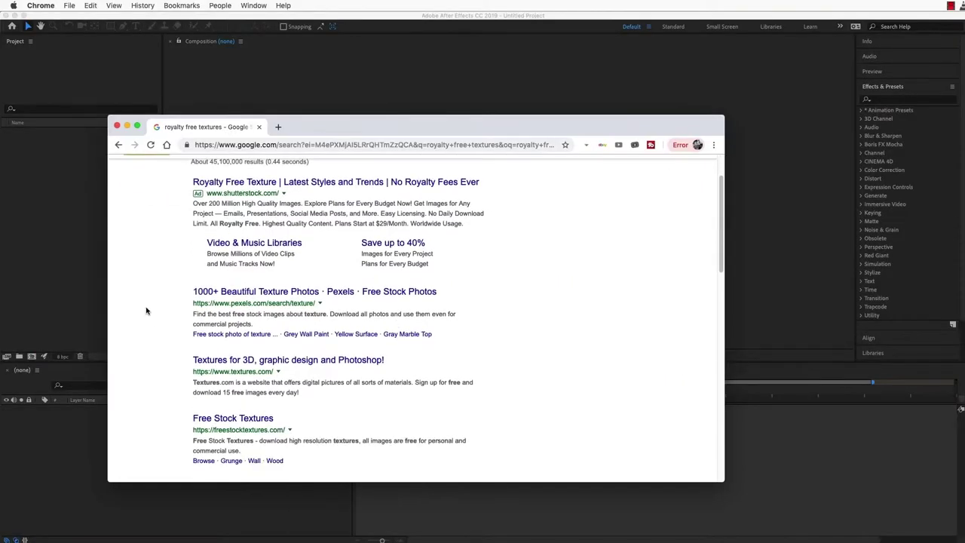
left_click(196, 292)
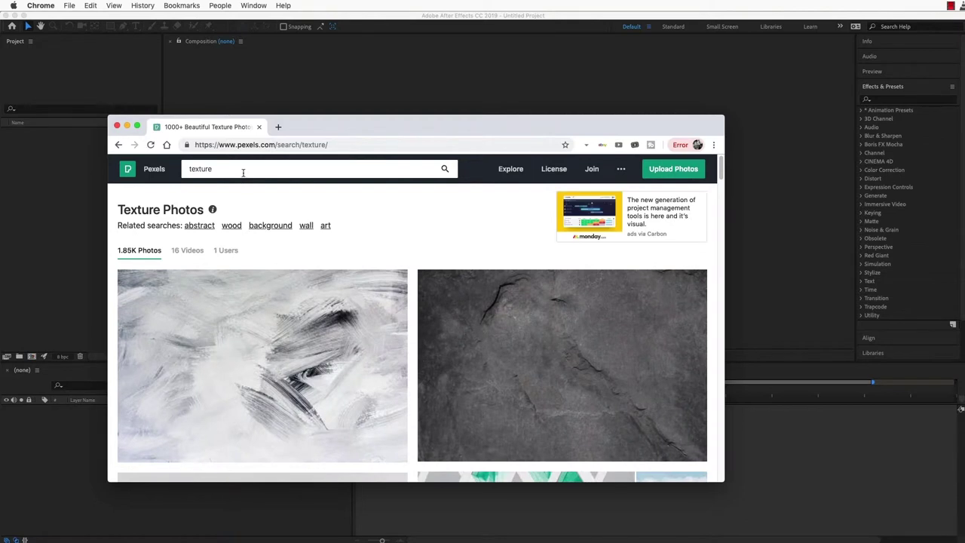
scroll(238, 168, "down", 1)
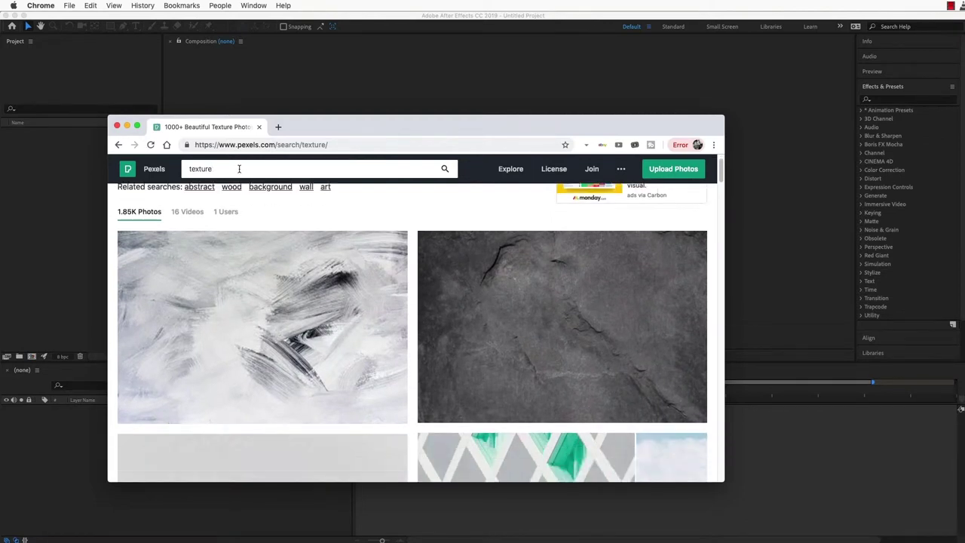
Search Pexels for "texture stone" and download the dark Gray Rock photo
scroll(239, 169, "up", 1)
key("Return")
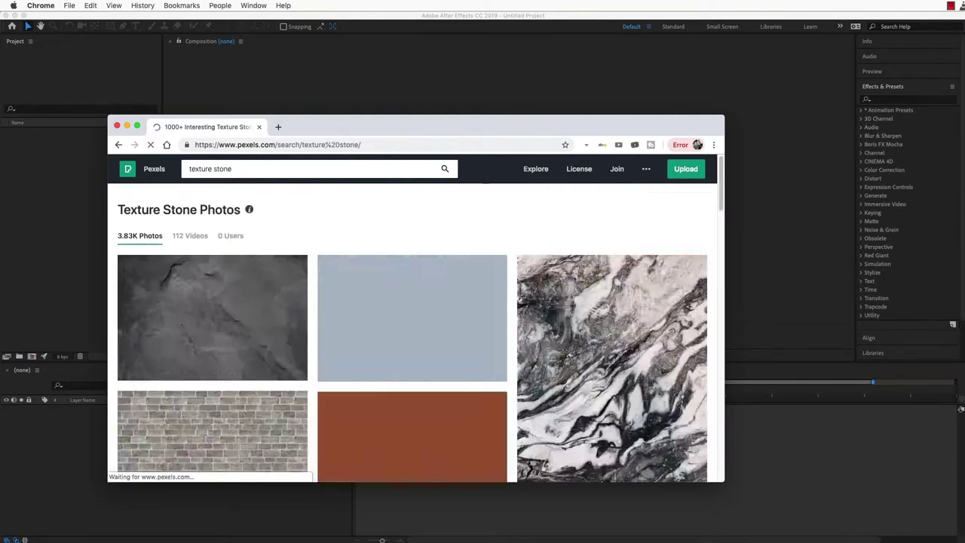
scroll(280, 327, "down", 1)
left_click(280, 327)
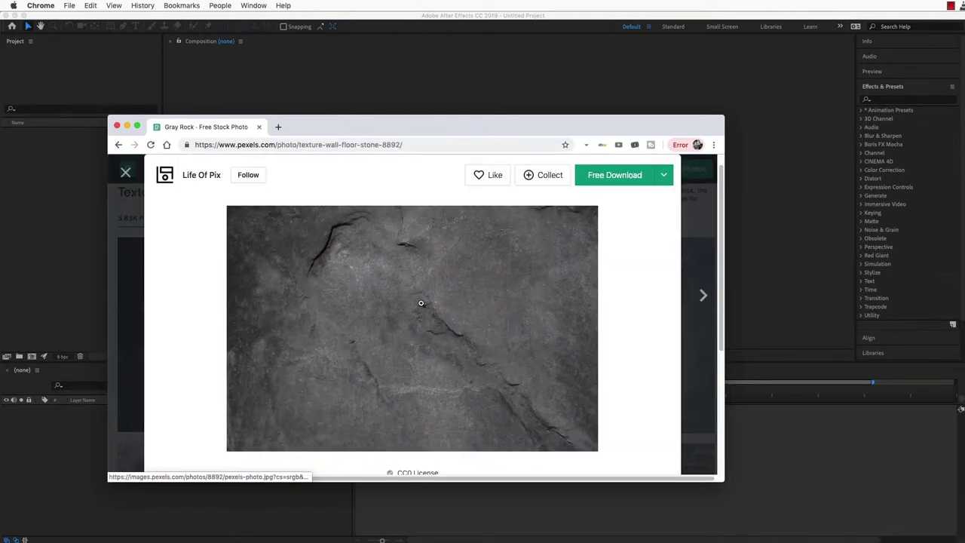
left_click(623, 170)
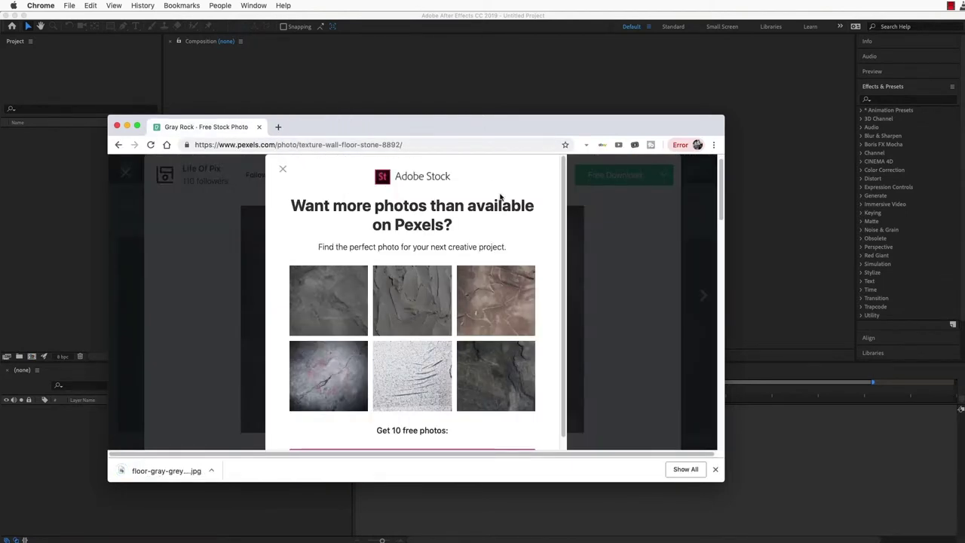
Search Google Images for "bar" and choose the 28 Best Bars in Chicago photo from the results
left_click(411, 145)
type("bar")
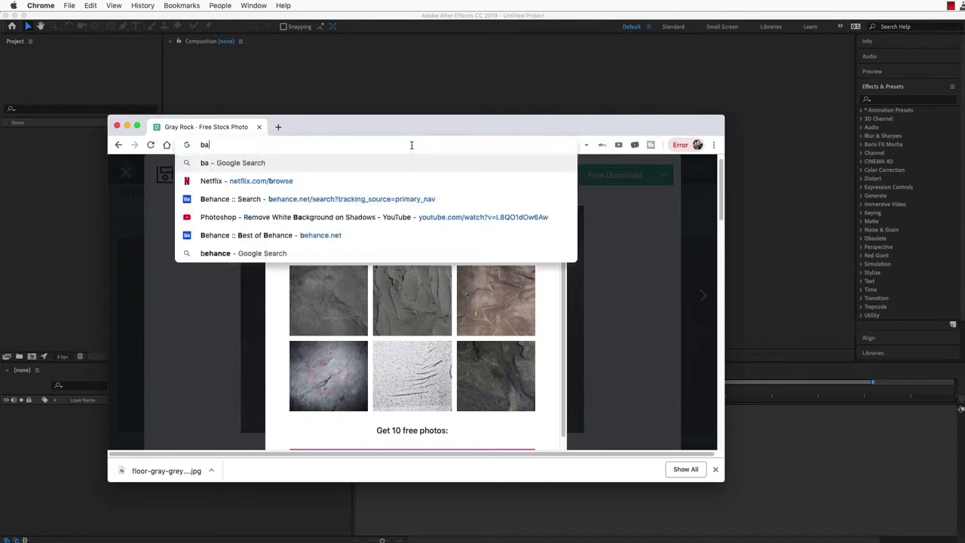
key("Return")
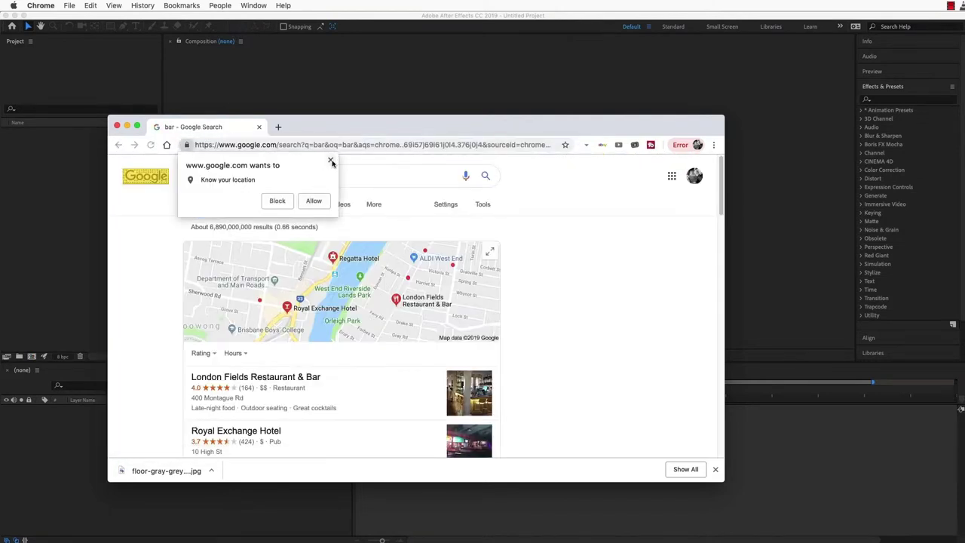
left_click(266, 201)
left_click(260, 205)
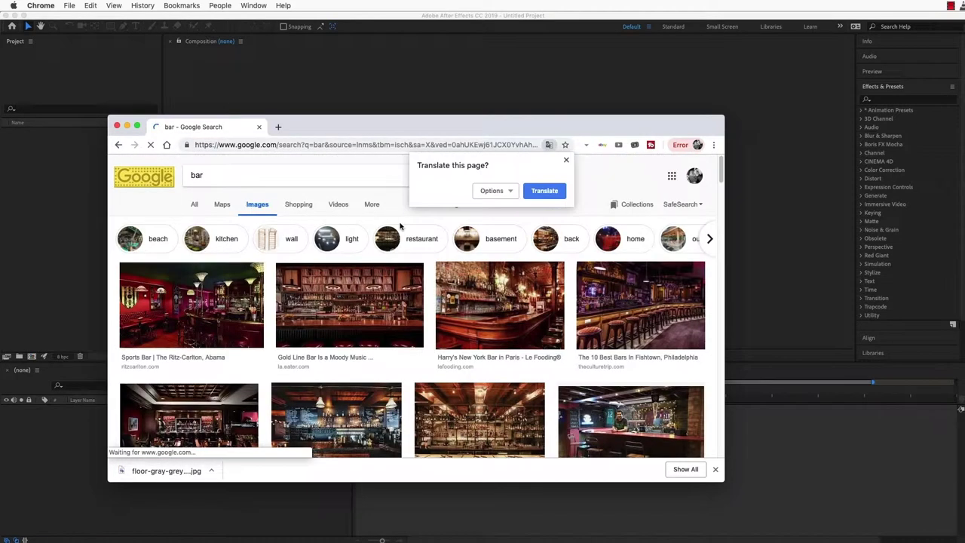
left_click(566, 156)
scroll(361, 326, "down", 3)
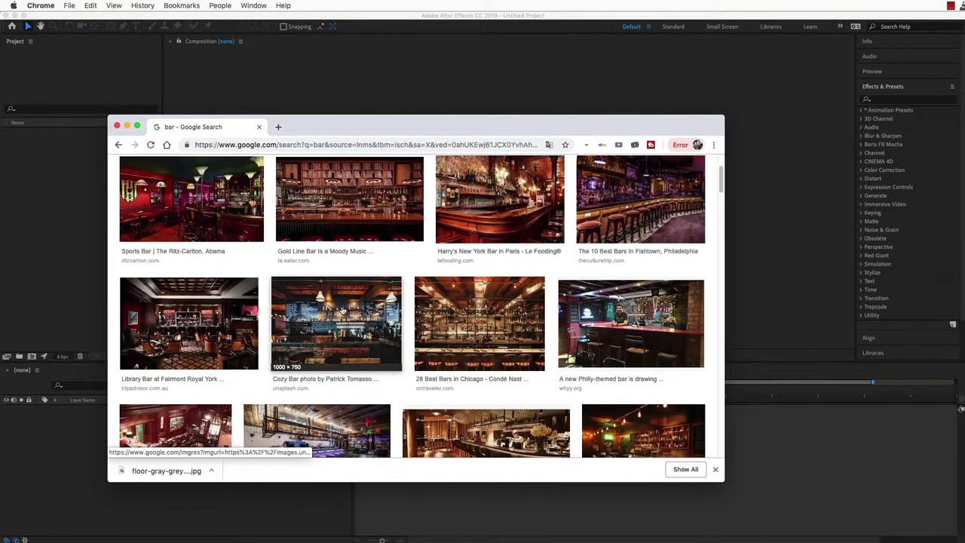
left_click(468, 328)
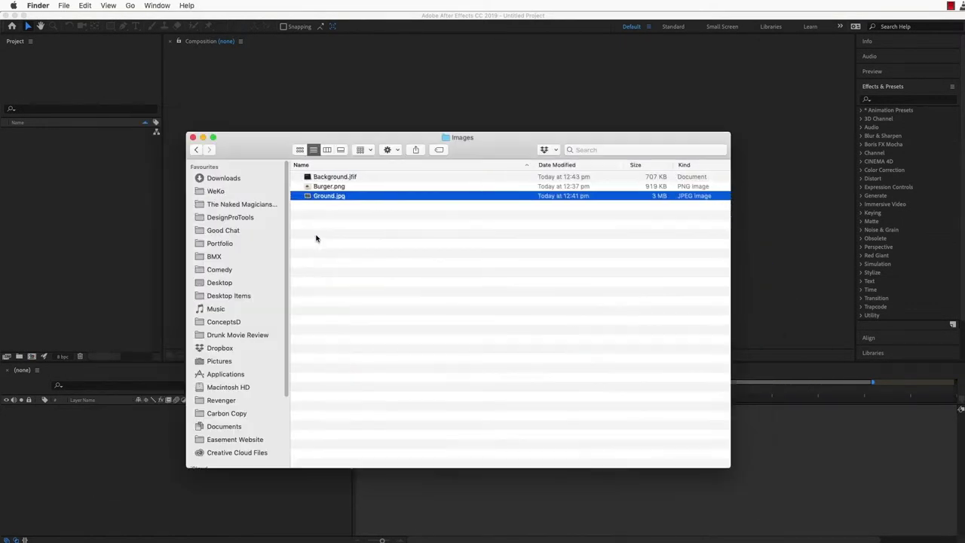
Import Background.jfif, Burger.png and Ground.jpg from the Images folder into the After Effects project
left_click(328, 175, "shift")
left_click_drag(66, 172, 68, 174)
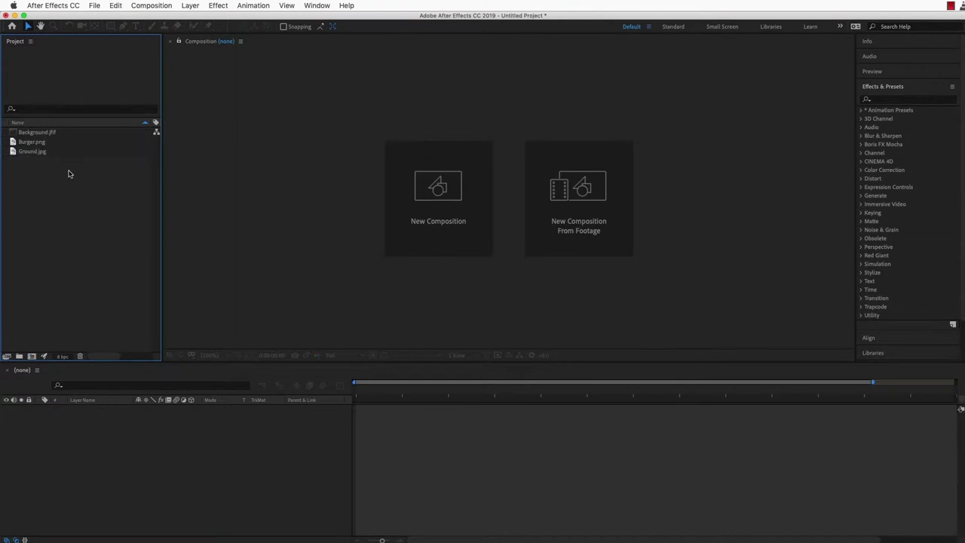
Create a 1920 by 1080 px composition named Burger Promo at 25 frames per second with a 15-second duration
left_click(31, 355)
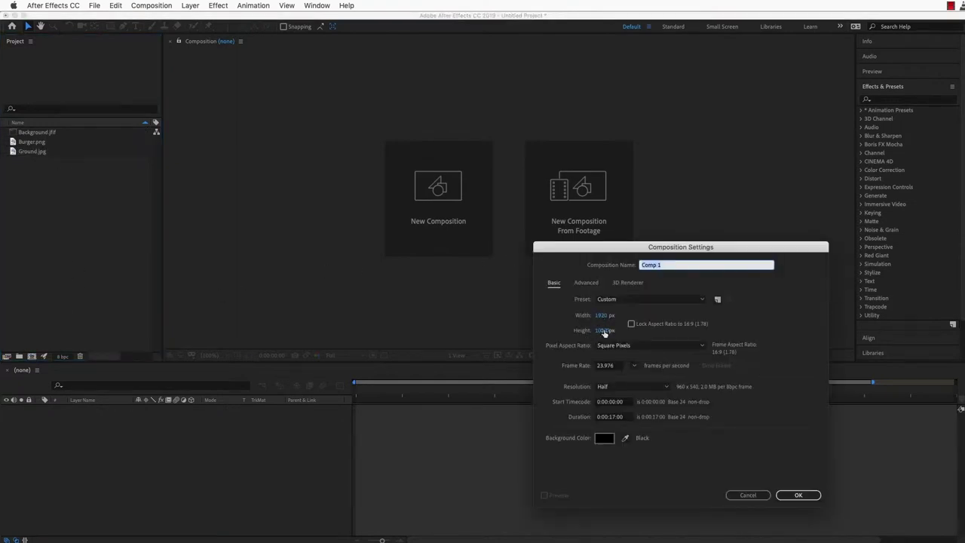
left_click(616, 367)
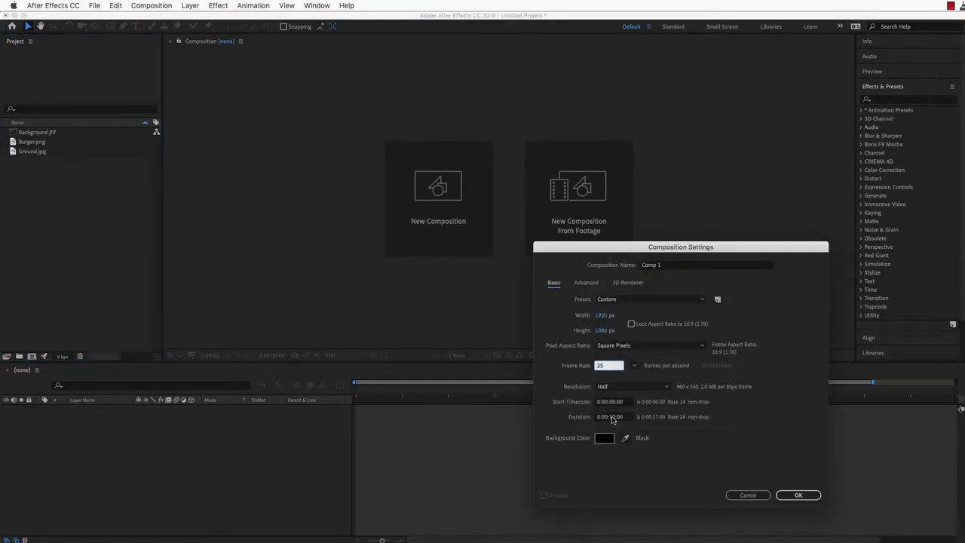
left_click(612, 420)
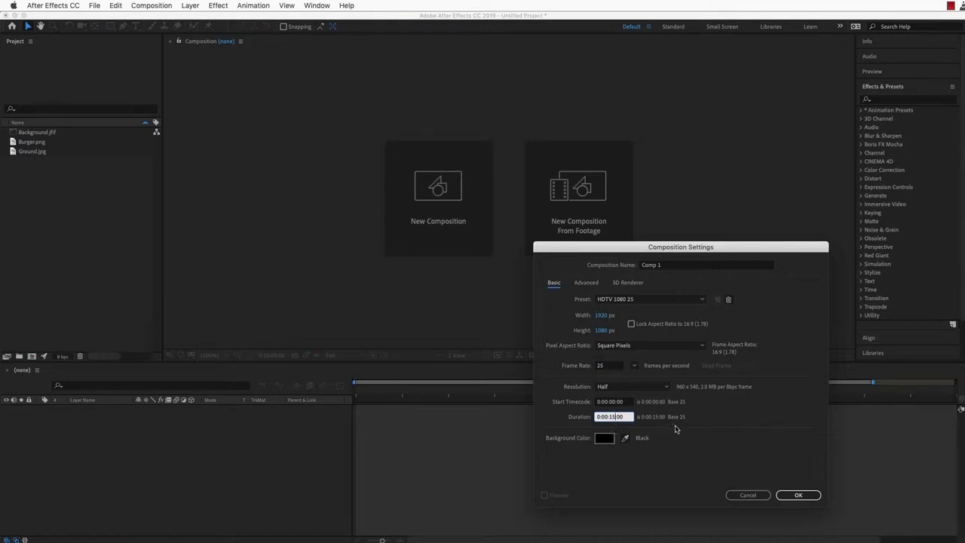
left_click(669, 266)
type("Burger Promo")
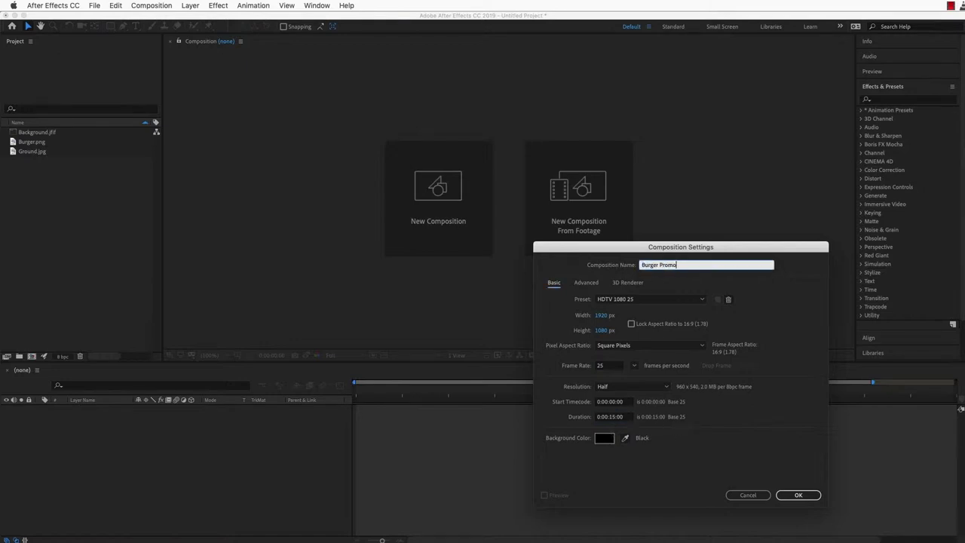
key("Return")
Add Burger.png to the Burger Promo composition and pre-compose it as Burger
left_click_drag(36, 154, 161, 433)
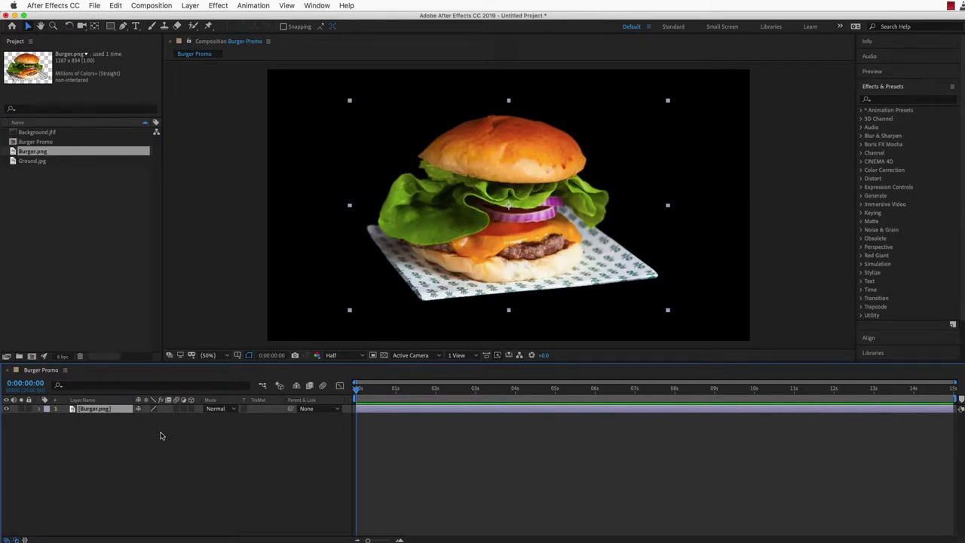
key("super+shift+c")
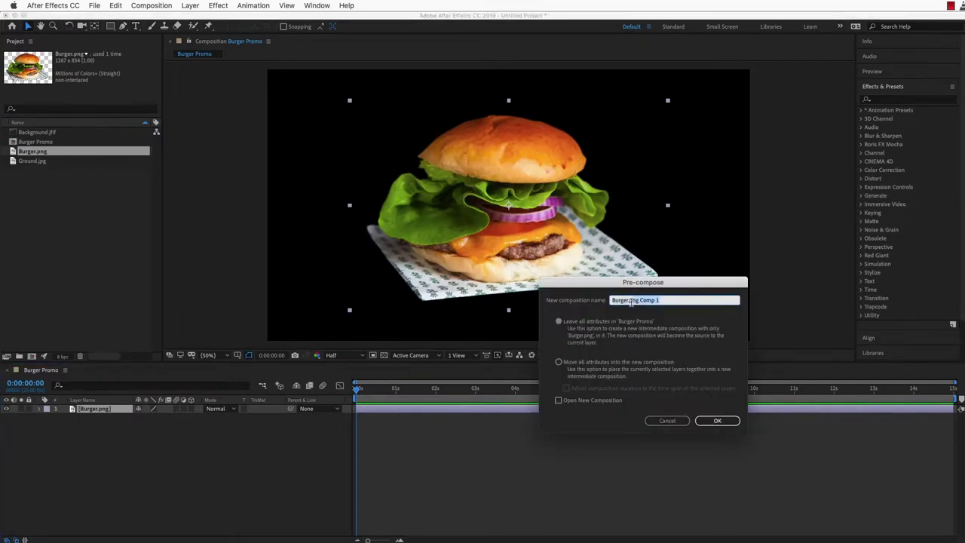
type("Burger")
left_click(716, 419)
Create a project folder named Items and move Background.jfif, the Burger composition, Burger.png and Ground.jpg into it
left_click(19, 355)
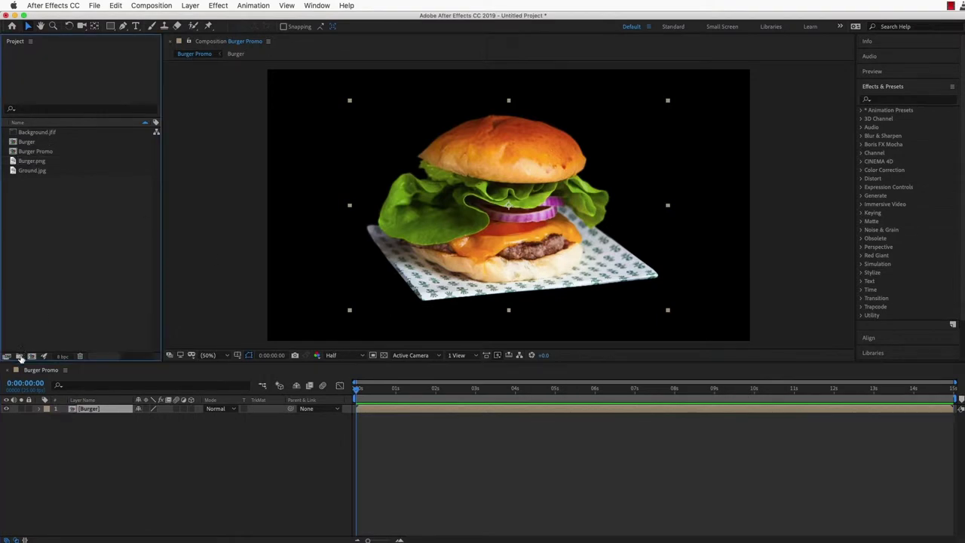
type("Items")
key("Return")
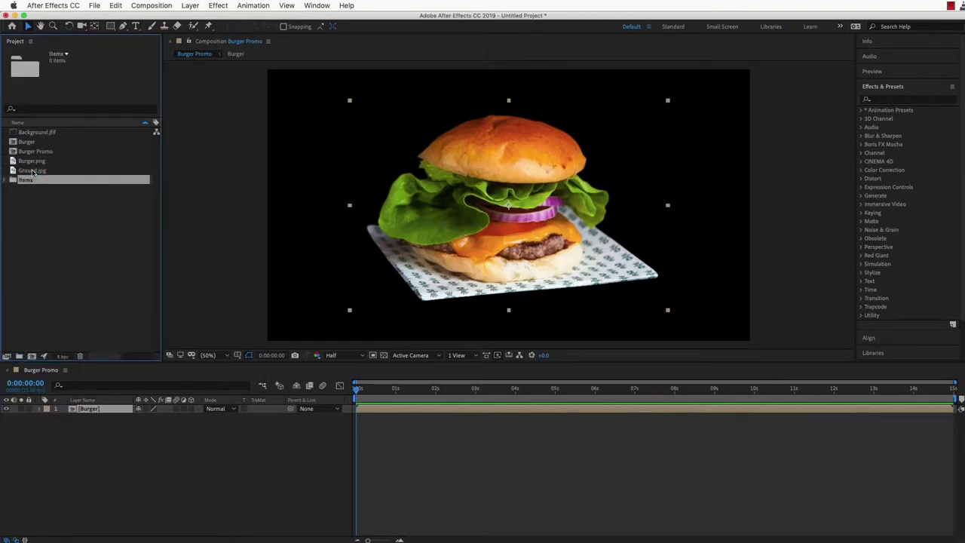
left_click(33, 172)
left_click(32, 162, "super")
left_click(27, 142, "super")
left_click(36, 132, "super")
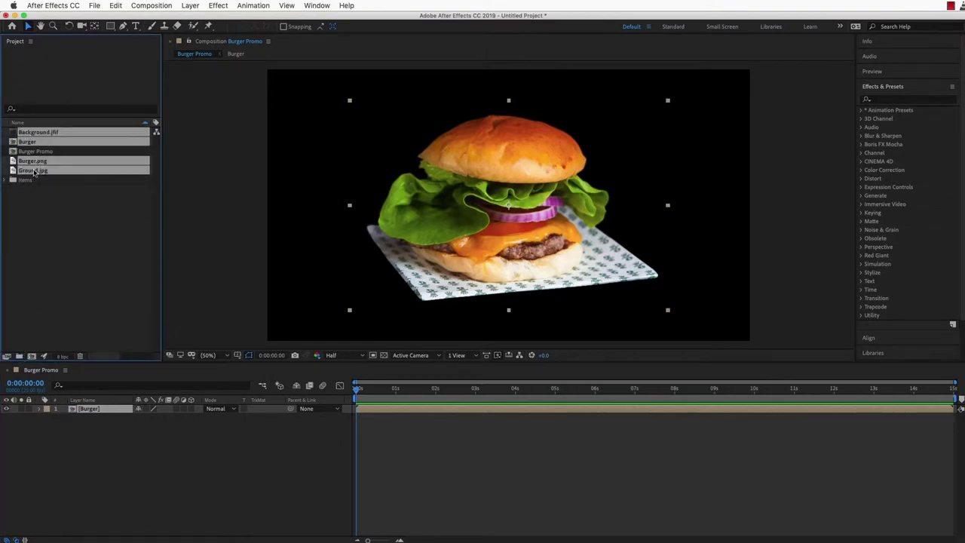
left_click_drag(36, 132, 25, 180)
left_click(30, 143)
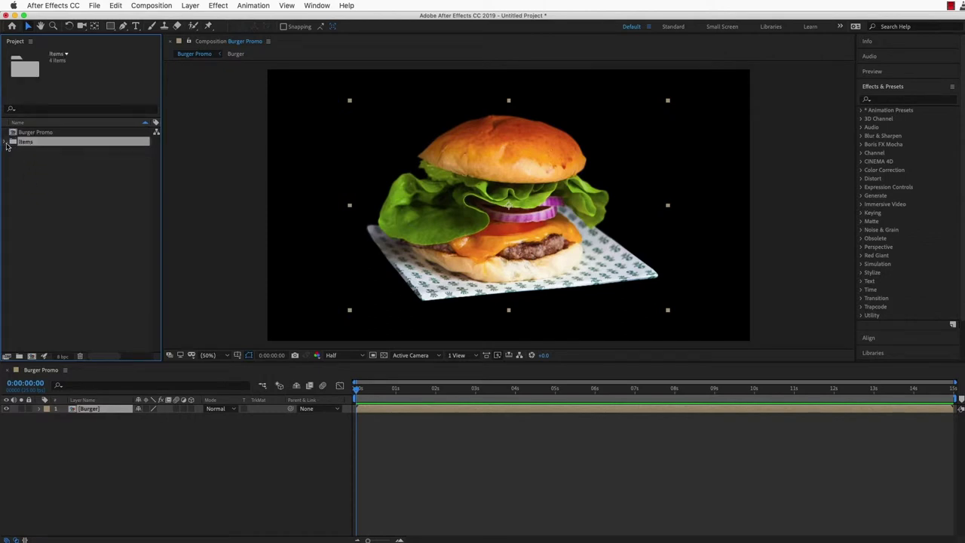
Add Ground.jpg beneath the Burger layer and pre-compose it as Ground
left_click(7, 143)
left_click_drag(42, 181, 124, 462)
key("super+shift+c")
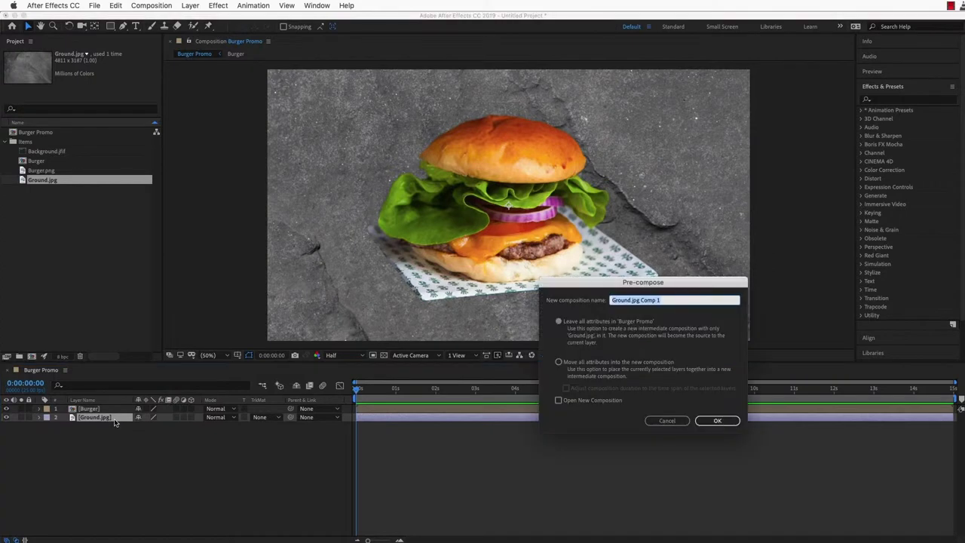
key("Right")
key("BackSpace")
key("BackSpace")
key("BackSpace")
key("BackSpace")
key("BackSpace")
key("BackSpace")
key("BackSpace")
key("BackSpace")
key("BackSpace")
key("BackSpace")
key("BackSpace")
key("Return")
Make the Ground layer 3D with its rotation properties shown, and add a 50mm two-node camera
left_click(191, 417)
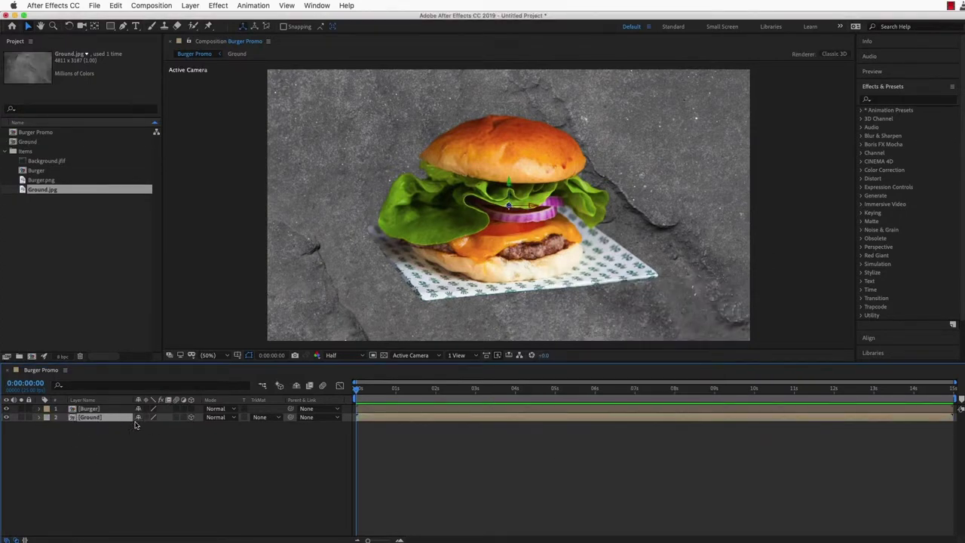
key("r")
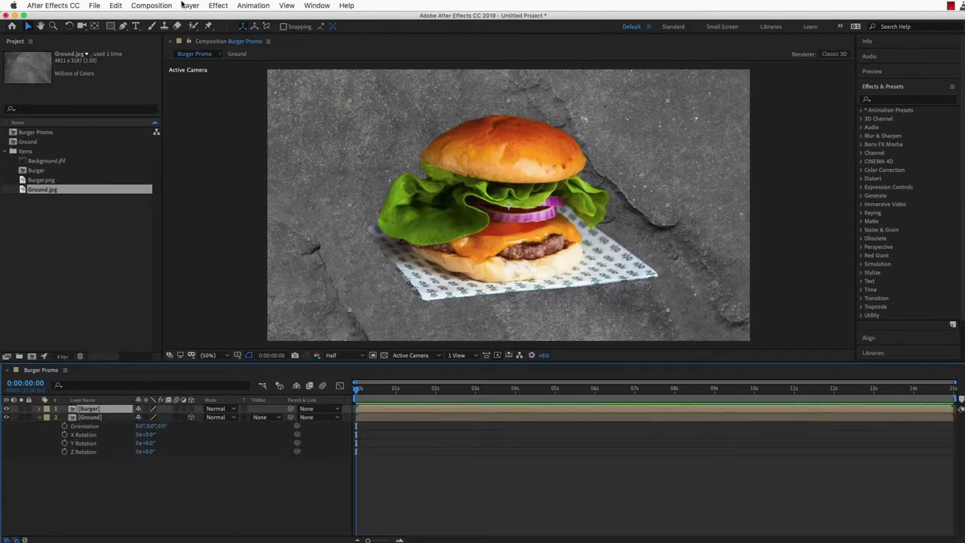
left_click(190, 5)
mouse_move(205, 18)
left_click(313, 37)
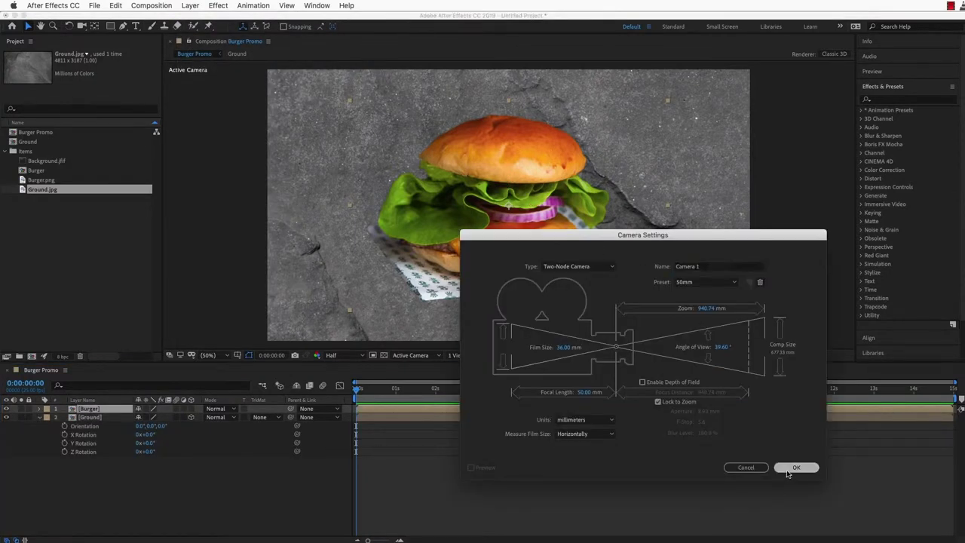
left_click(795, 467)
Add a 3D null object named Camera Null and parent Camera 1 to it
left_click(190, 6)
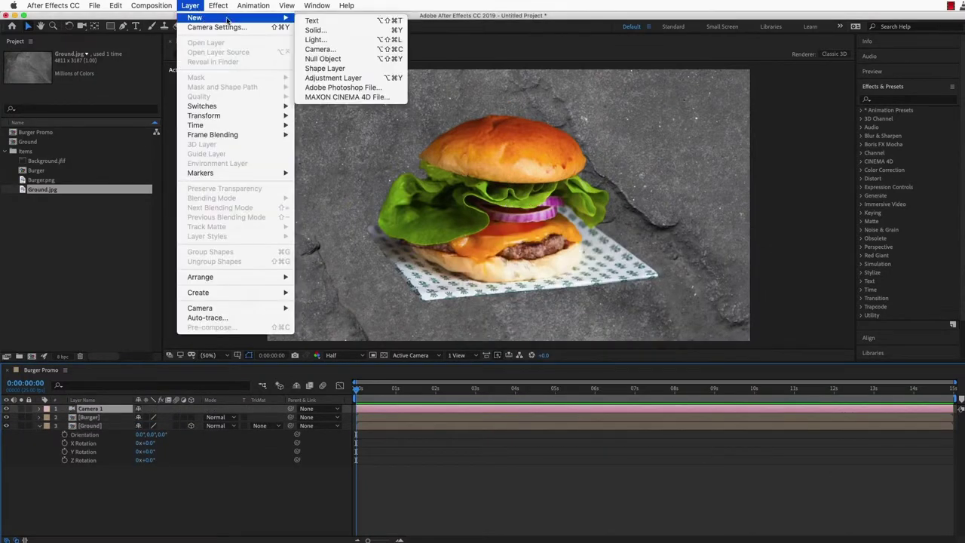
left_click(322, 58)
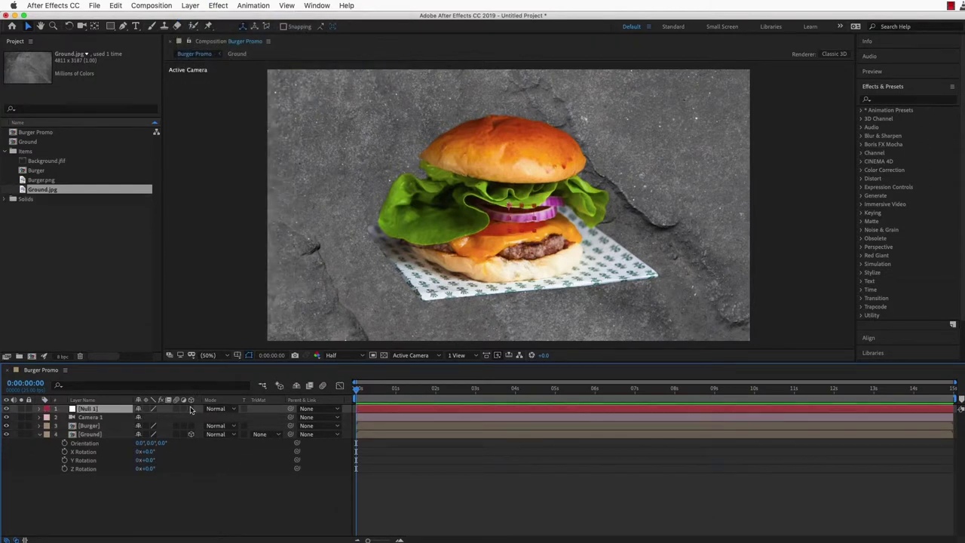
left_click_drag(291, 418, 92, 409)
type("ll")
Set the Ground layer's X Rotation to -79° and make the Burger layer 3D
left_click(100, 435)
mouse_move(148, 454)
left_mouse_down()
mouse_move(184, 437)
mouse_move(144, 453)
mouse_move(152, 452)
left_mouse_up()
left_click(191, 425)
Move the Ground layer down vertically to near the base of the burger
left_click(109, 435)
left_click(95, 426)
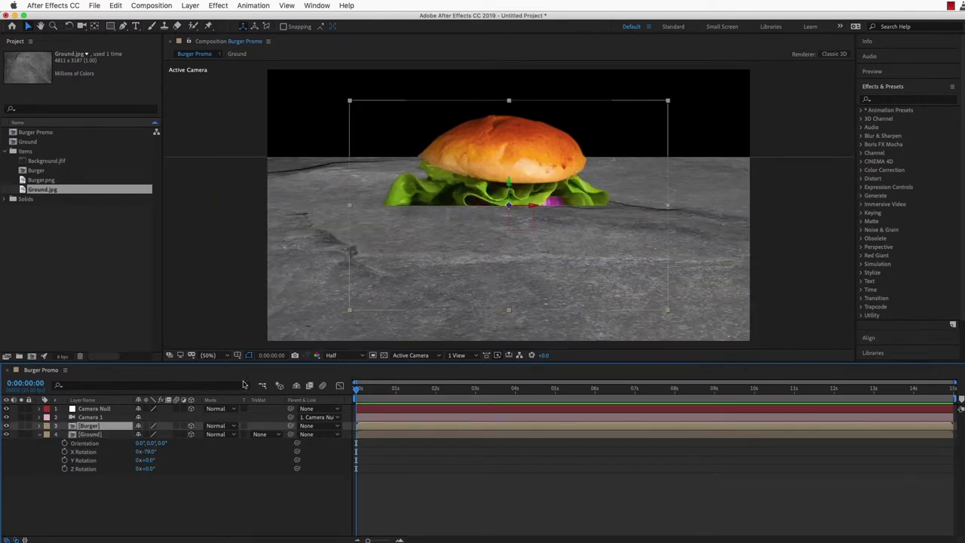
left_click(95, 434)
left_click_drag(509, 195, 509, 249)
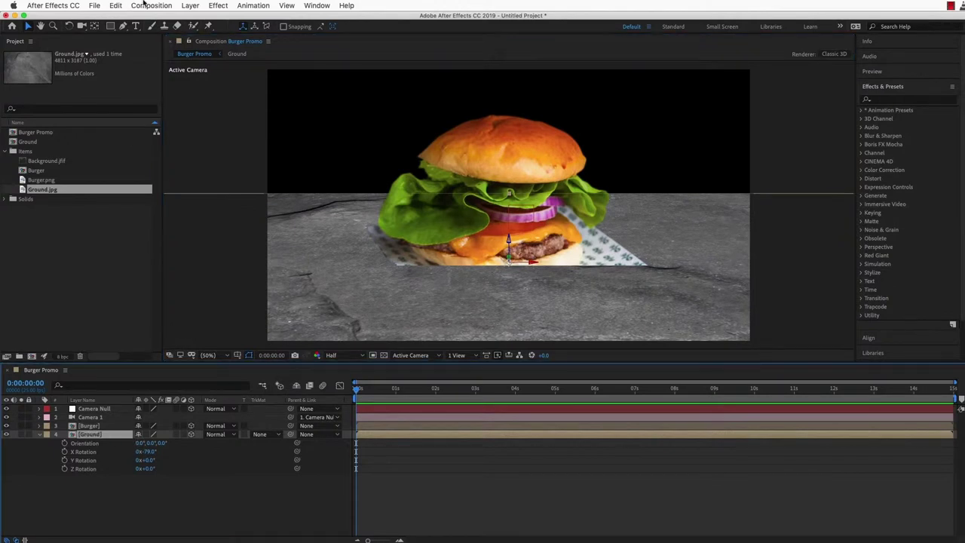
Insert an adjustment layer named spacer between the Burger and Ground layers
left_click(190, 6)
mouse_move(198, 17)
left_click(332, 77)
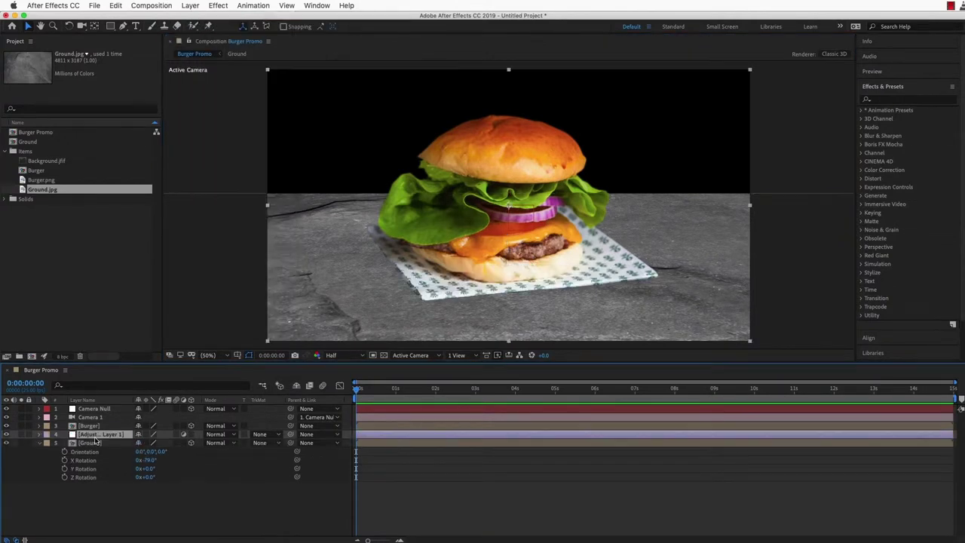
Set the Ground layer's X Rotation to -75°
left_click(103, 444)
left_click_drag(144, 459, 148, 460)
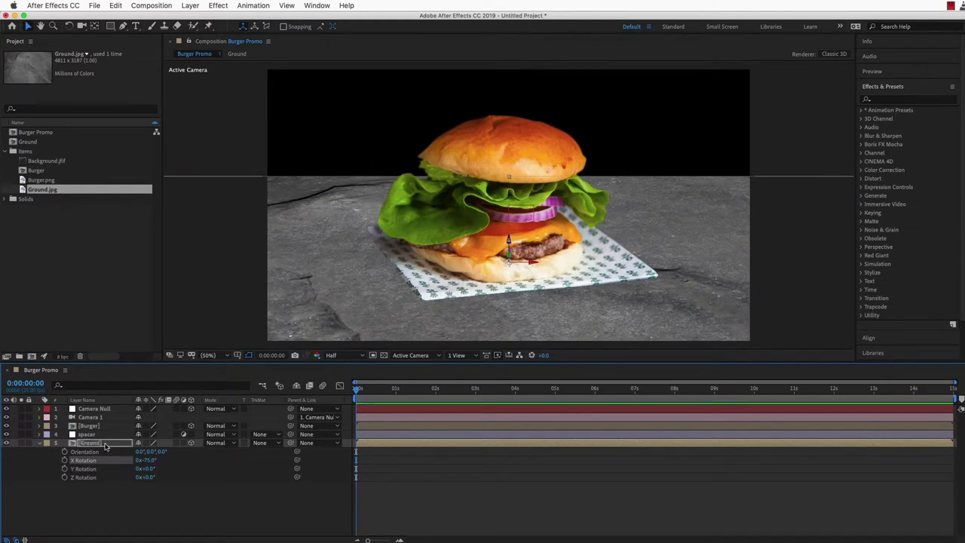
left_click(106, 445)
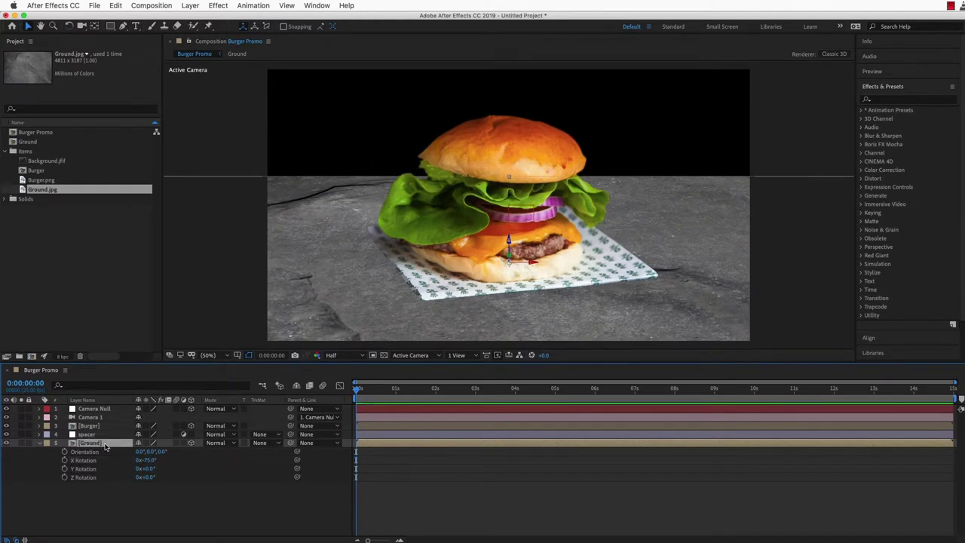
Inside the Ground composition, scale Ground.jpg to 47% and apply the CC RepeTile effect to it
double_click(105, 446)
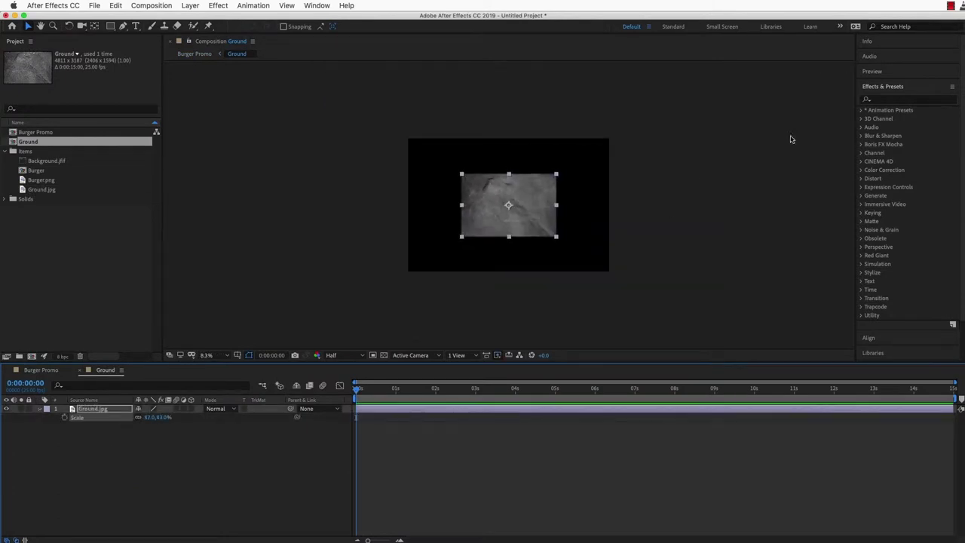
left_click(876, 102)
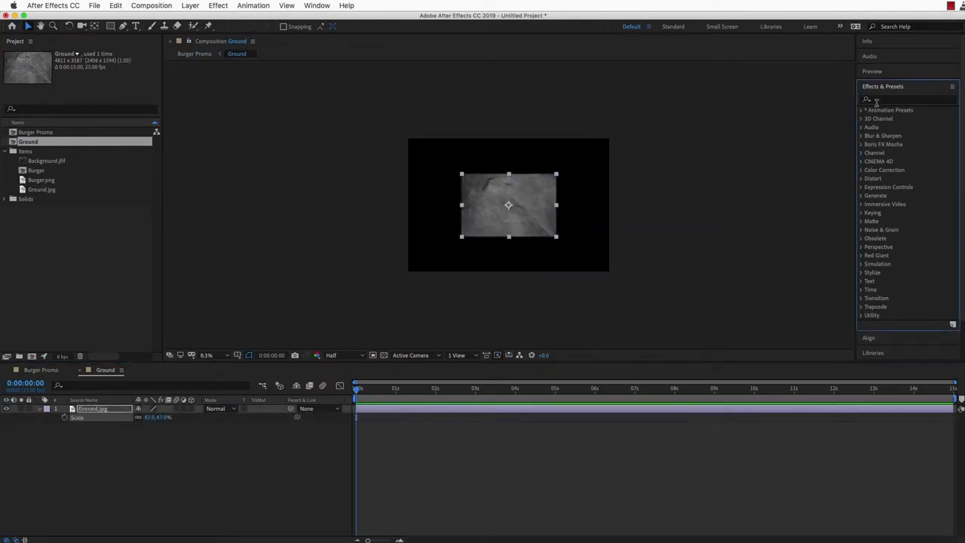
type("repet")
double_click(897, 118)
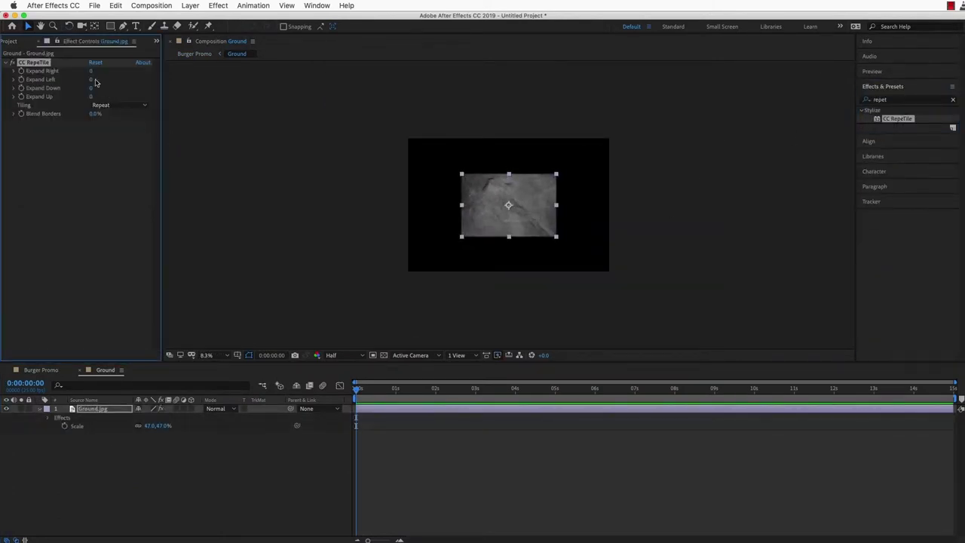
Set CC RepeTile to expand right 2904, left 4120, down 2710 and up 1910, with Unfold tiling
left_click_drag(92, 71, 816, 69)
left_click_drag(94, 71, 276, 67)
left_click_drag(91, 88, 150, 87)
left_click(130, 104)
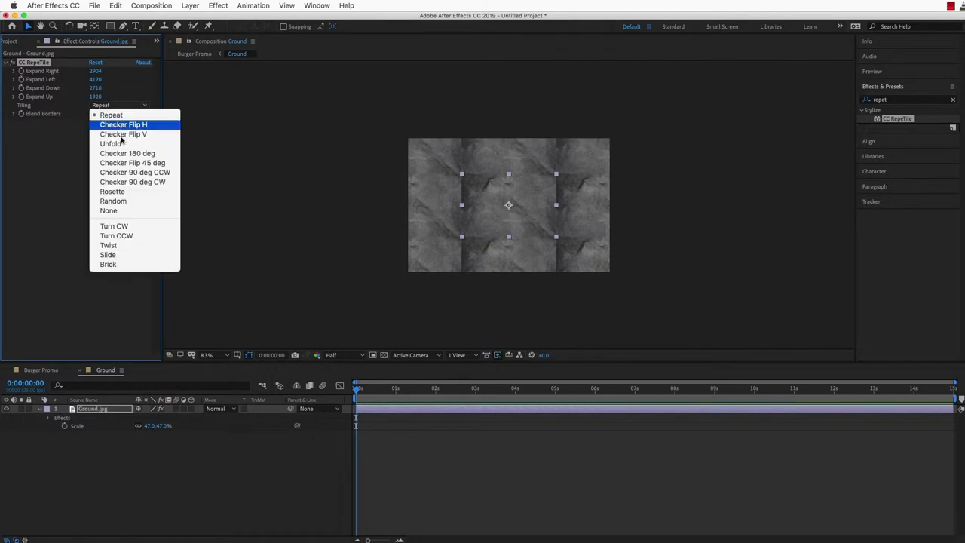
left_click(121, 144)
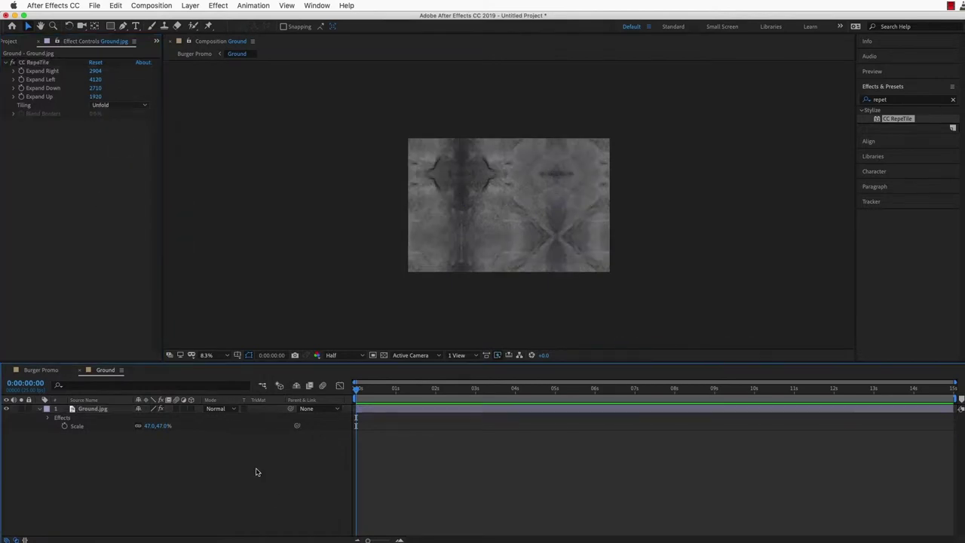
Return to the Burger Promo composition and reveal the Ground layer's Scale property
left_click(91, 187)
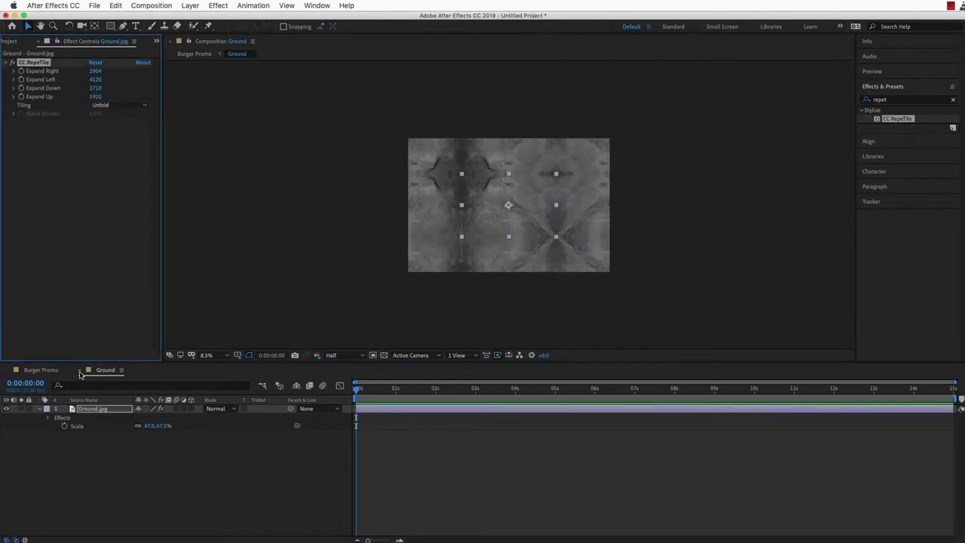
left_click(79, 370)
left_click(97, 443)
key("s")
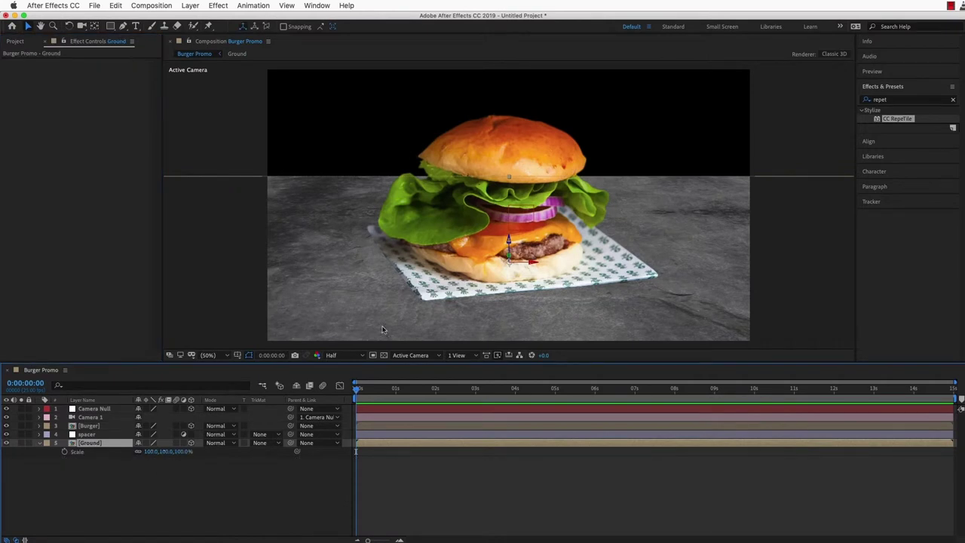
Inside the Ground composition, create a black comp-size solid named vignette above Ground.jpg
double_click(95, 442)
key("super+y")
left_click(638, 420)
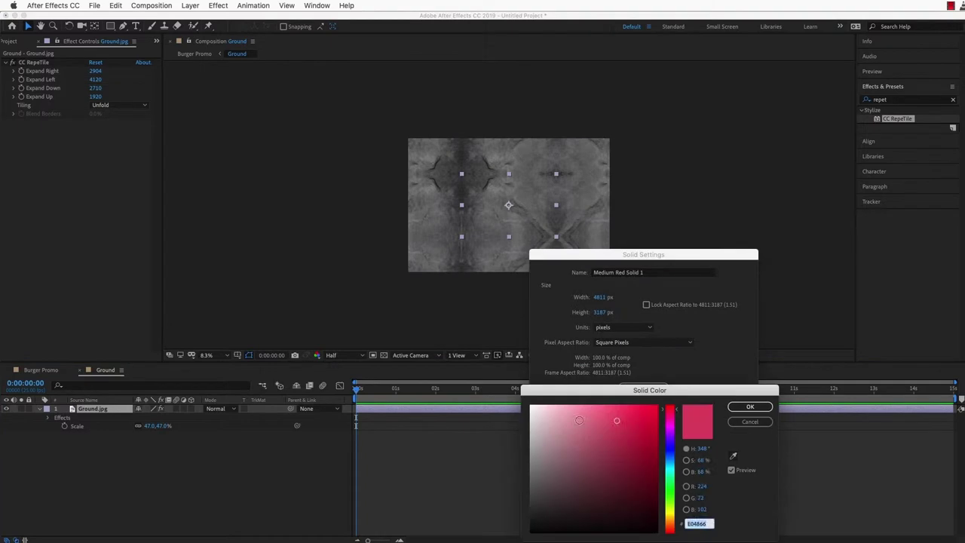
left_click_drag(634, 422, 625, 535)
left_click(750, 407)
key("Tab")
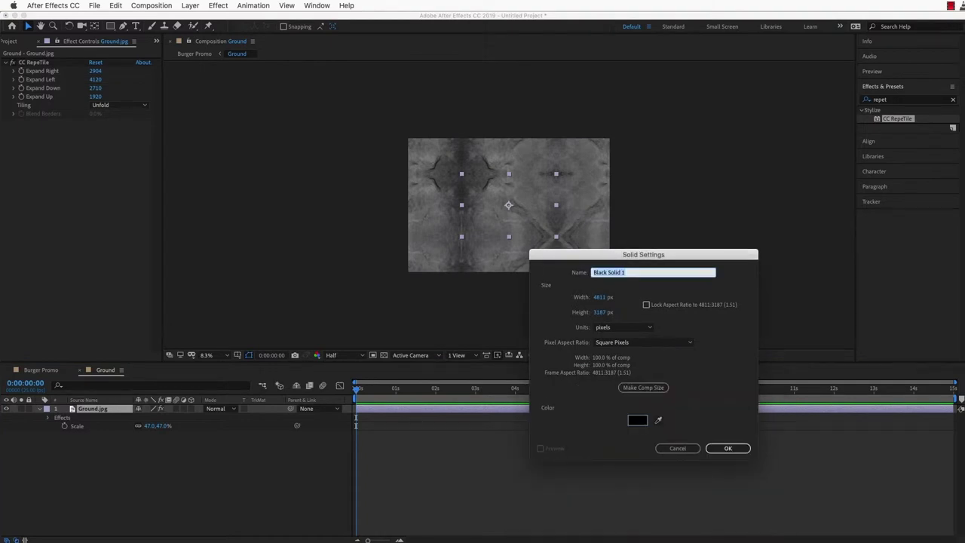
type("vignette")
key("Return")
Draw a circular mask near the center of the vignette solid and stretch it into a wide horizontal ellipse
double_click(110, 25)
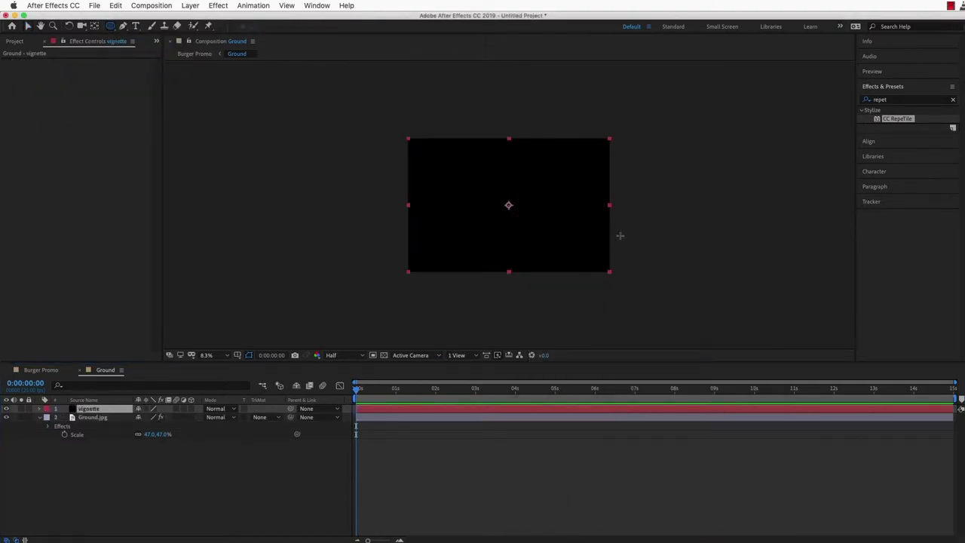
left_click_drag(531, 219, 547, 251)
left_click(29, 27)
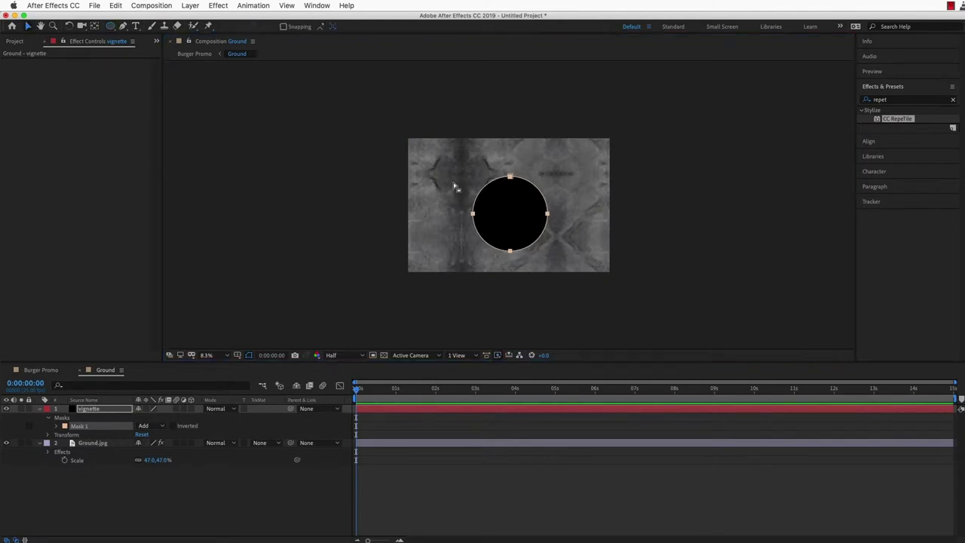
left_click(510, 176)
mouse_move(548, 177)
left_mouse_down()
mouse_move(548, 196)
mouse_move(557, 187)
left_mouse_up()
left_click(56, 426)
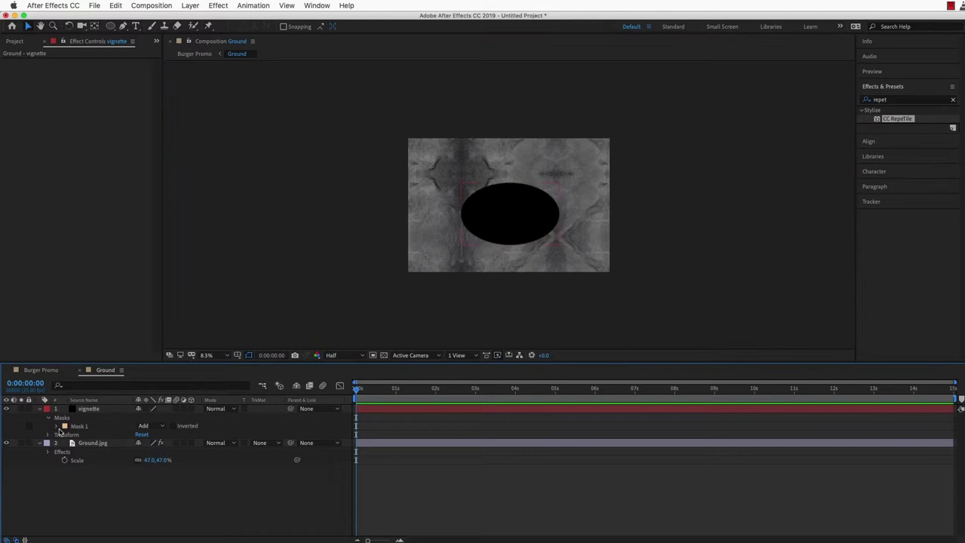
Set the vignette's ellipse mask to Subtract with a 1012-pixel feather and check it in the Burger Promo composition
left_click(149, 425)
left_click(141, 450)
left_click_drag(149, 442, 505, 389)
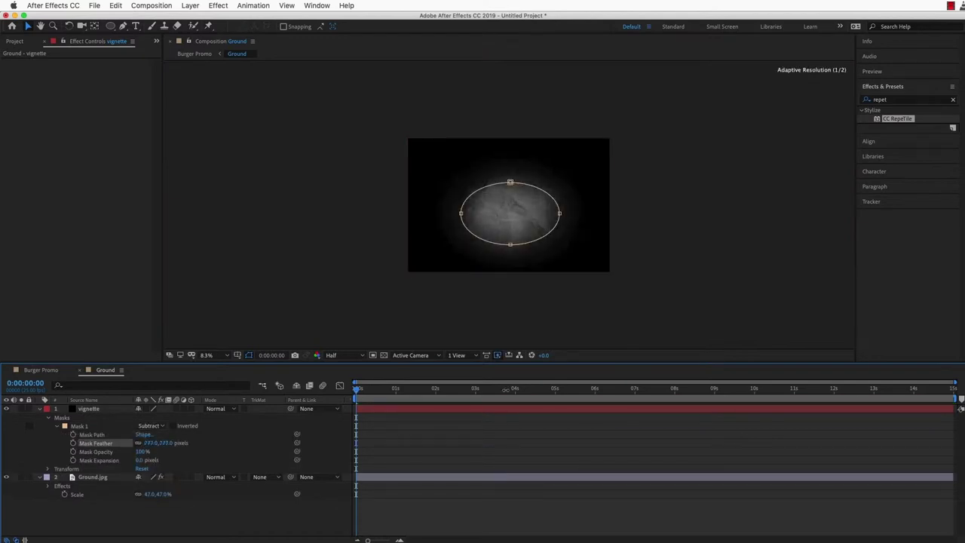
left_click_drag(584, 387, 447, 445)
left_click(40, 370)
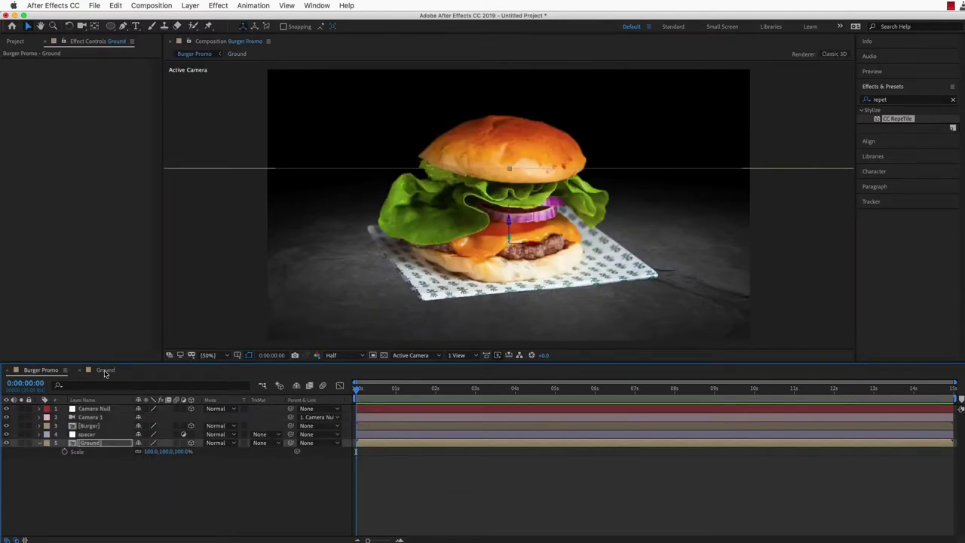
Lower the vignette layer's opacity to 90% in the Ground composition
left_click(105, 370)
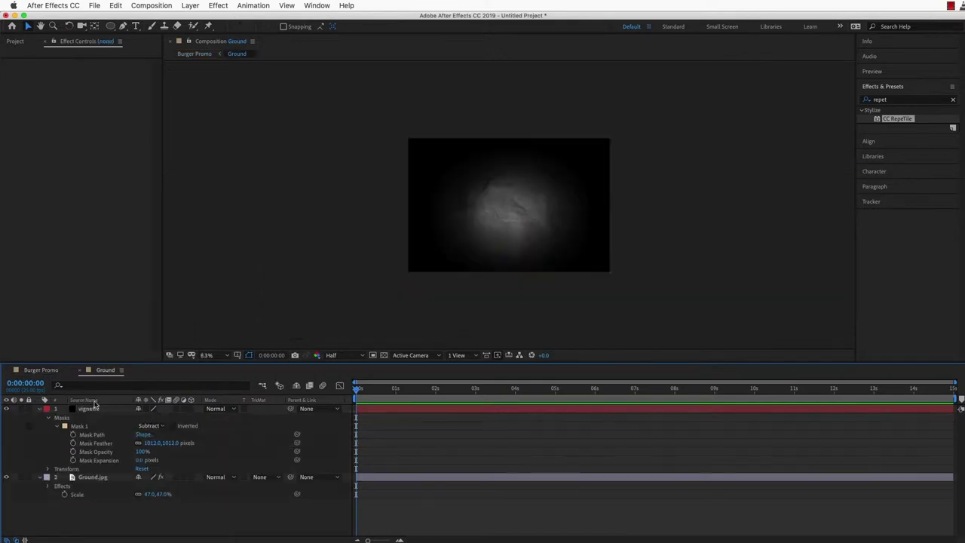
left_click(88, 408)
key("t")
key("Return")
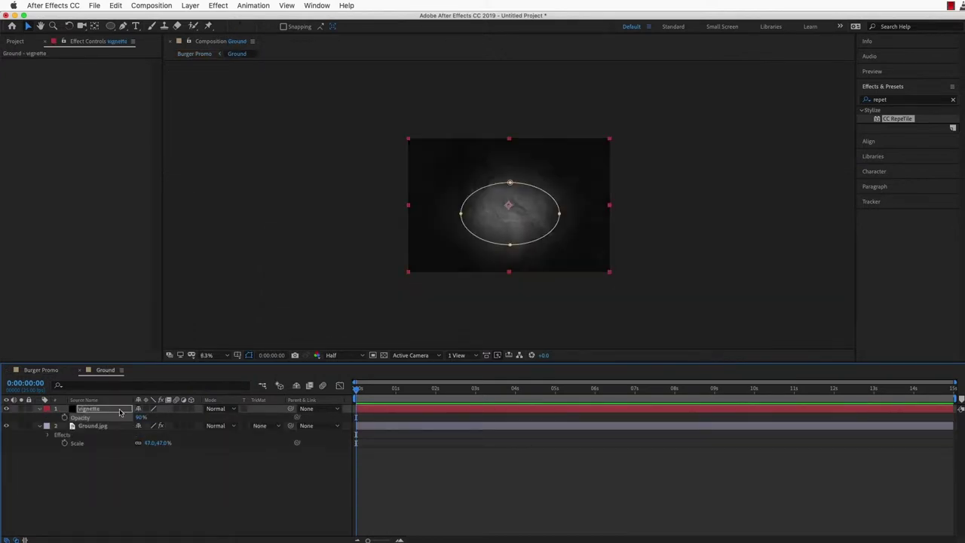
Add a wide rectangular mask to the vignette layer, covering the far upper edge of the ground
key("ctrl+y")
left_click(672, 449)
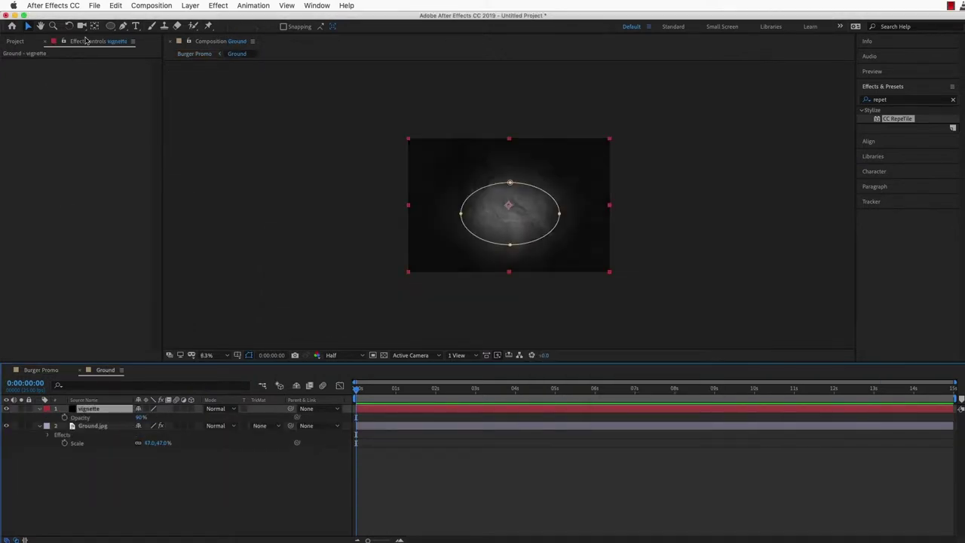
left_click_drag(110, 26, 143, 27)
left_click_drag(367, 114, 643, 148)
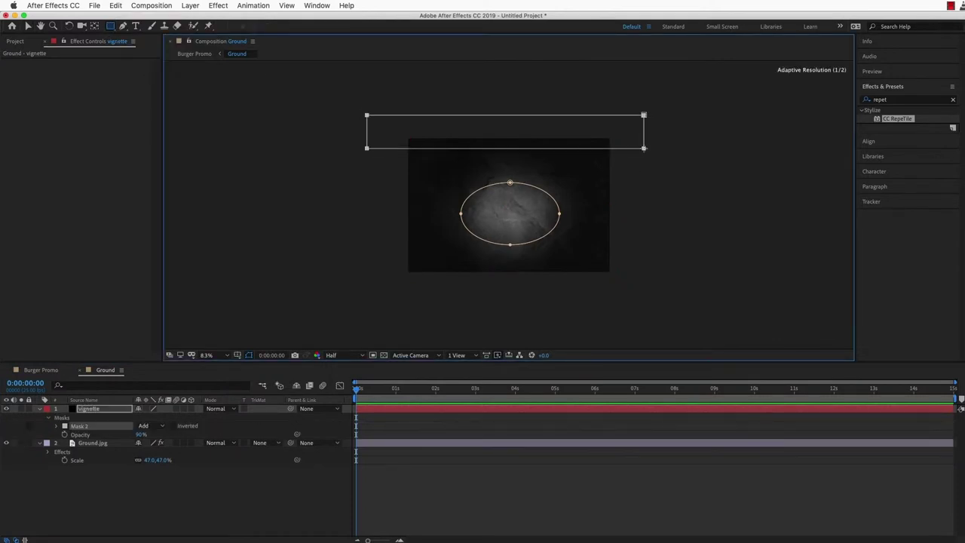
left_click(58, 427)
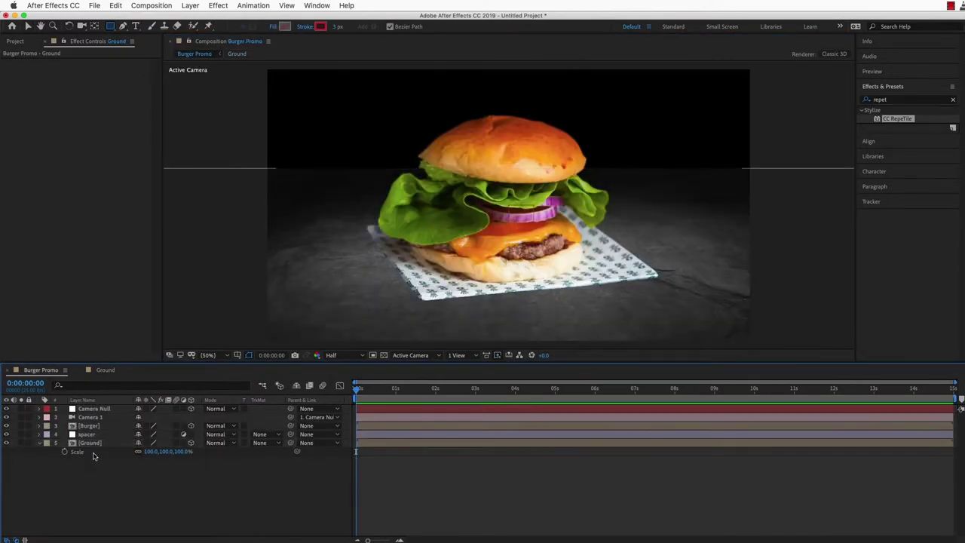
Place Background.jfif beneath the Ground layer in Burger Promo, scale it to 133% and position it behind the burger
left_click(17, 41)
left_click_drag(45, 163, 178, 469)
left_click(27, 27)
key("s")
left_click_drag(643, 199, 857, 119)
Apply the Curves effect to the Background.jfif layer and pull the RGB curve down to darken it
left_click(886, 99)
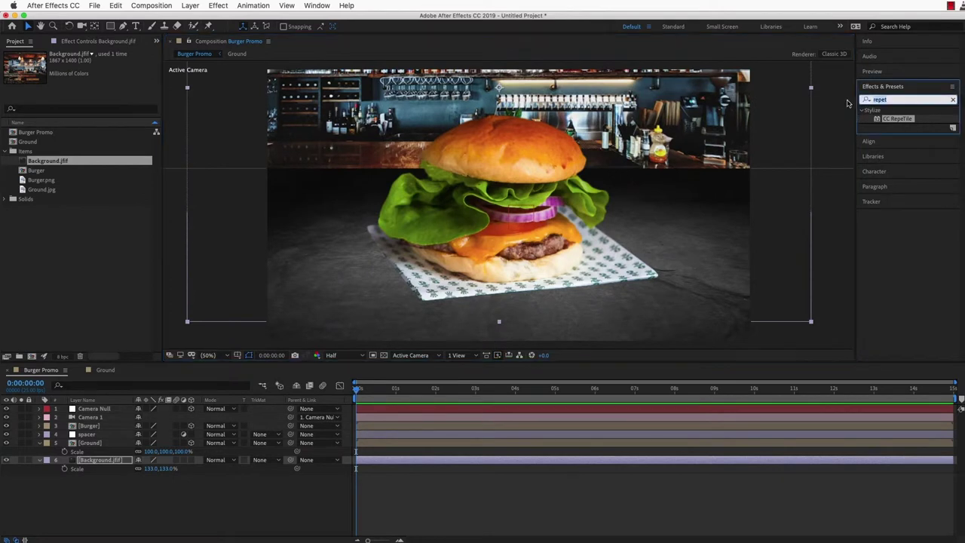
type("curv")
double_click(898, 144)
left_click_drag(114, 136, 117, 202)
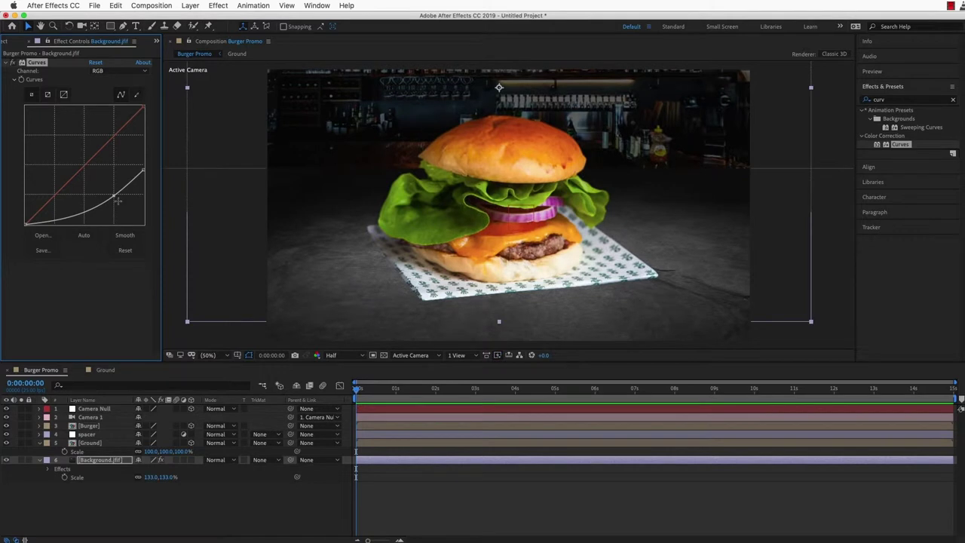
Turn on depth of field for Camera 1 and raise its aperture to 133.3 pixels
left_click(39, 417)
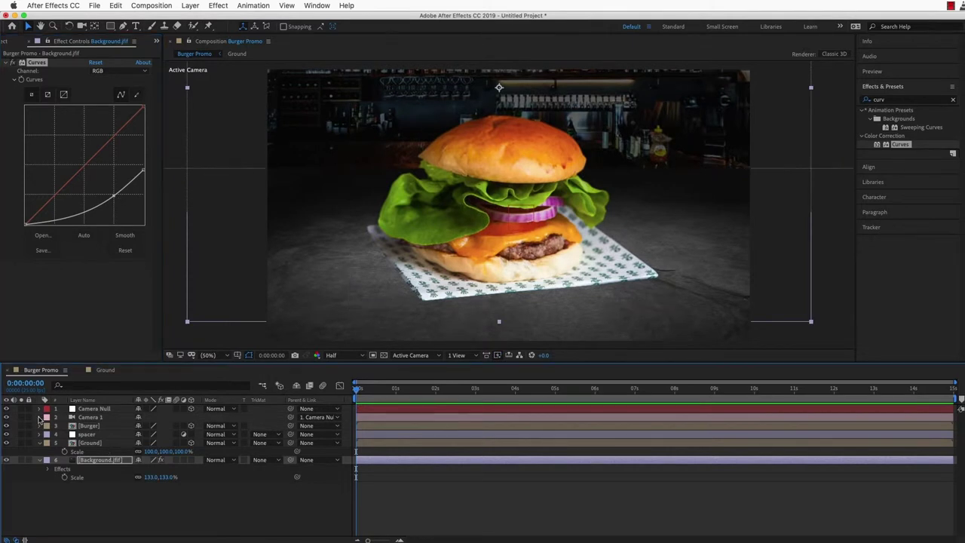
left_click(47, 434)
left_click(139, 438)
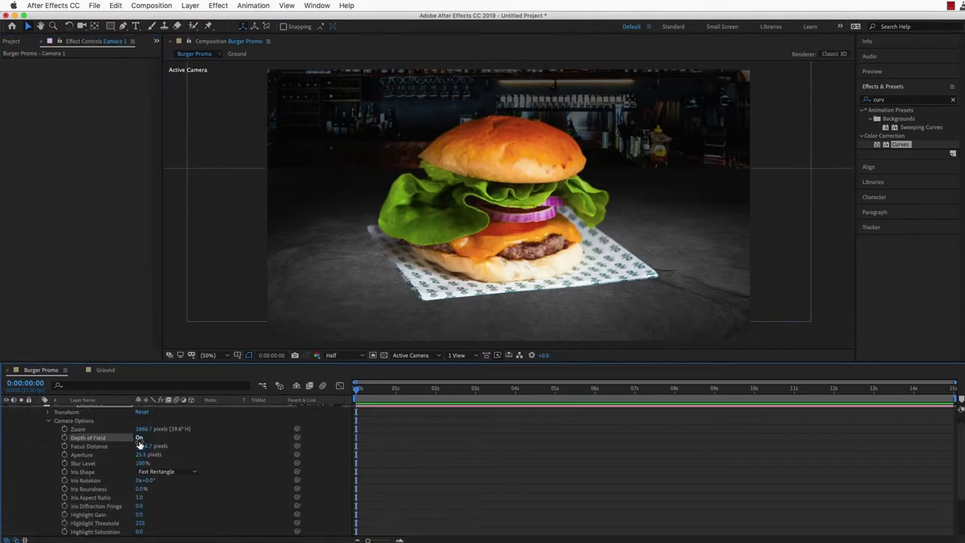
left_click_drag(160, 455, 192, 456)
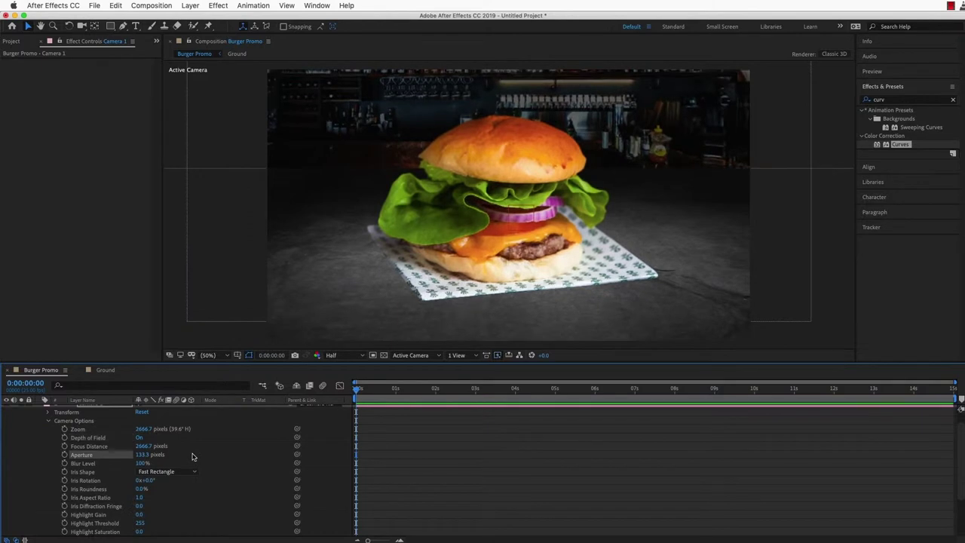
left_click(143, 462)
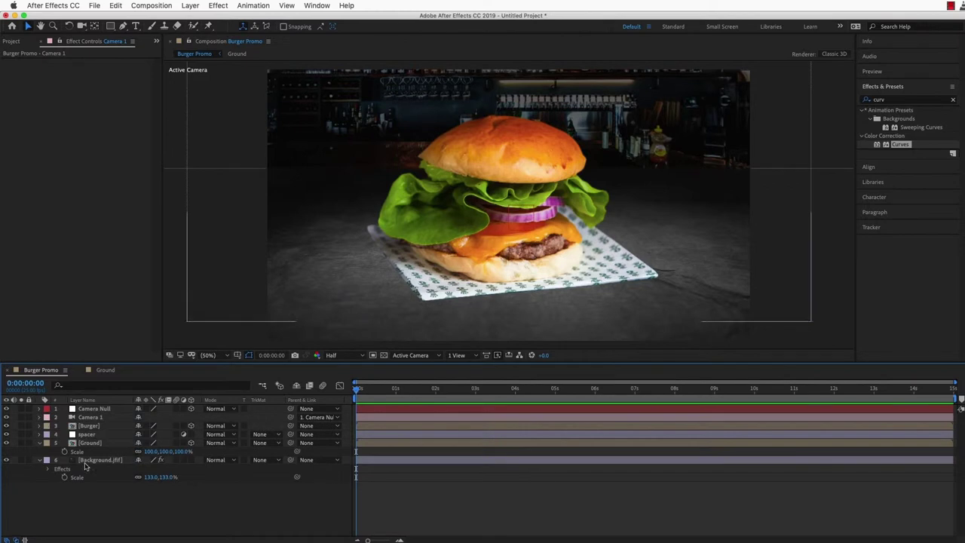
Make the Background.jfif layer 3D, push it back in depth, scale it to 343% and move it up behind the burger
left_click_drag(499, 88, 271, 235)
left_click(112, 461)
key("s")
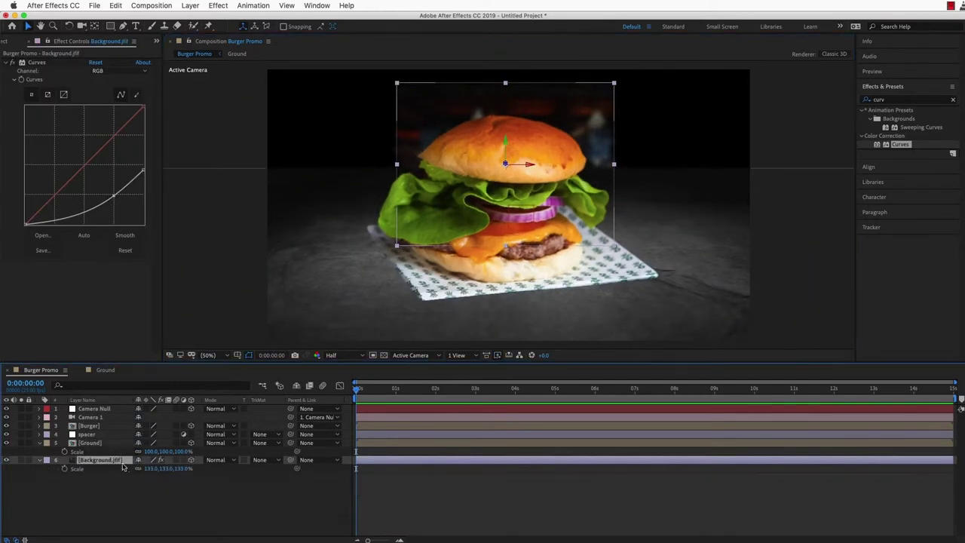
left_click_drag(150, 469, 256, 469)
left_click_drag(626, 157, 624, 122)
Apply Camera Lens Blur to the Background.jfif layer with a blur radius of 30
left_click(99, 461)
left_click(891, 99)
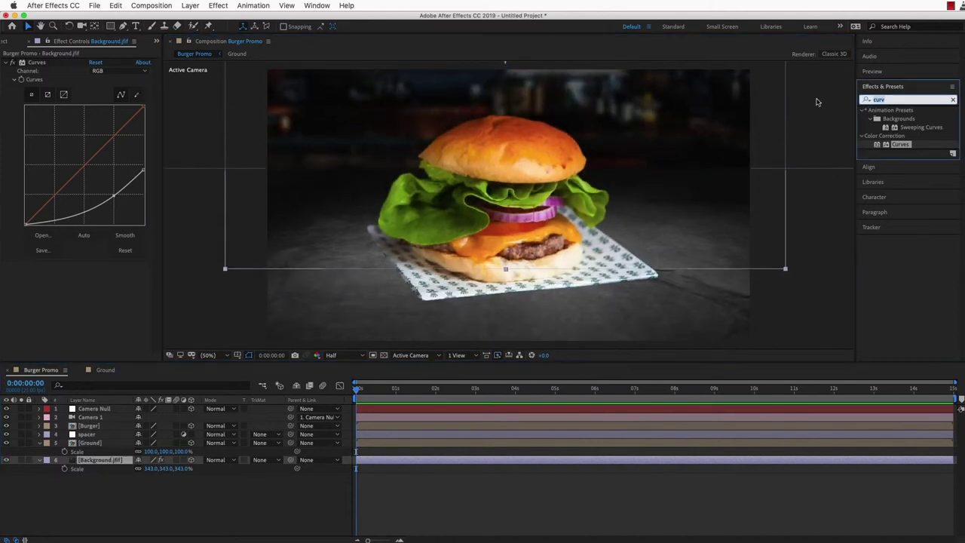
type("blur")
double_click(904, 221)
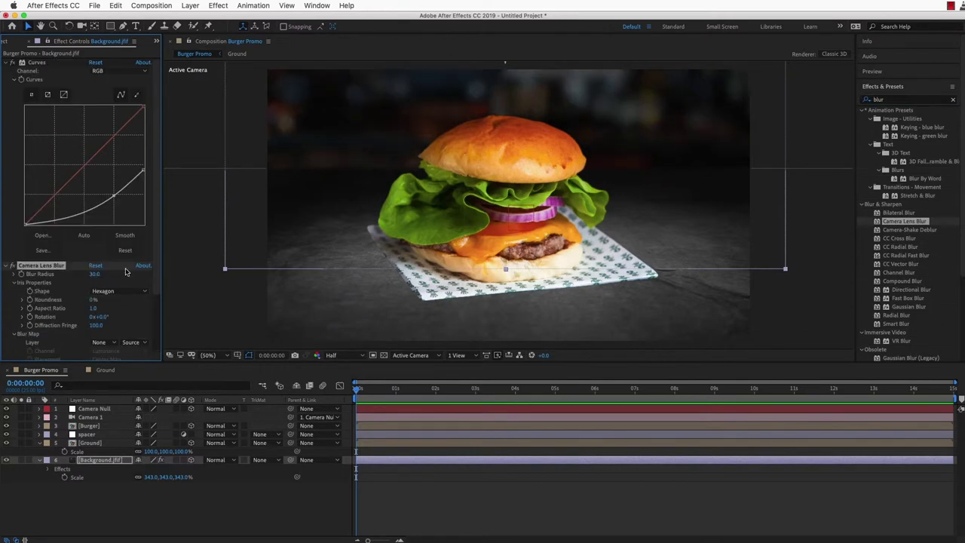
left_click(6, 62)
left_click(7, 71)
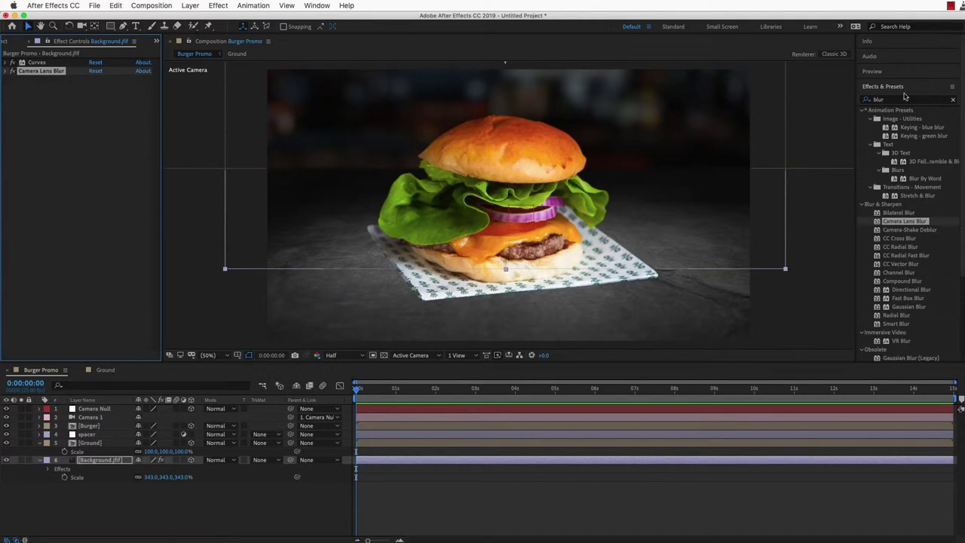
Apply Hue/Saturation to the Background.jfif layer with Master Saturation at -50, and shift the layer up slightly
double_click(878, 100)
type("hue")
left_click_drag(910, 152, 62, 158)
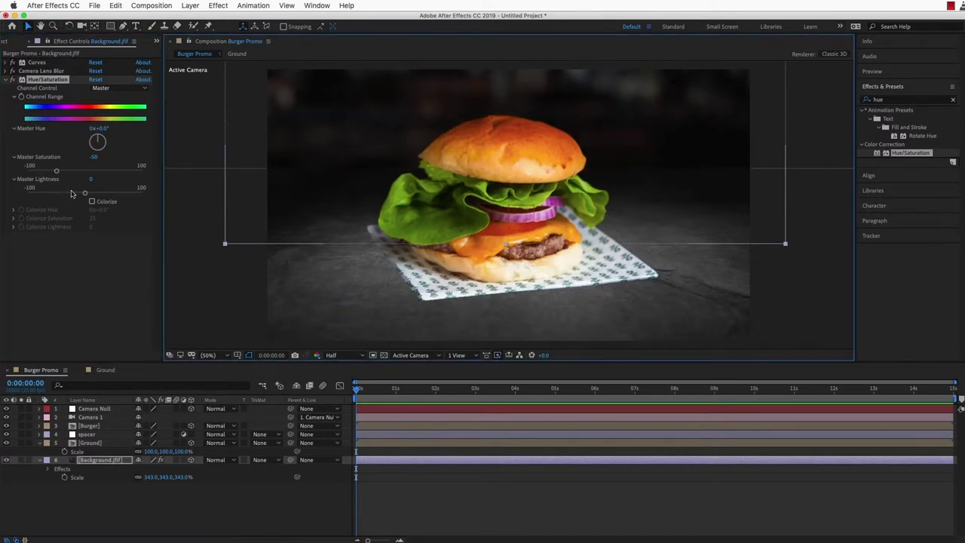
Enlarge the Burger composition to 1593 × 1140 px
left_click(96, 426)
double_click(96, 427)
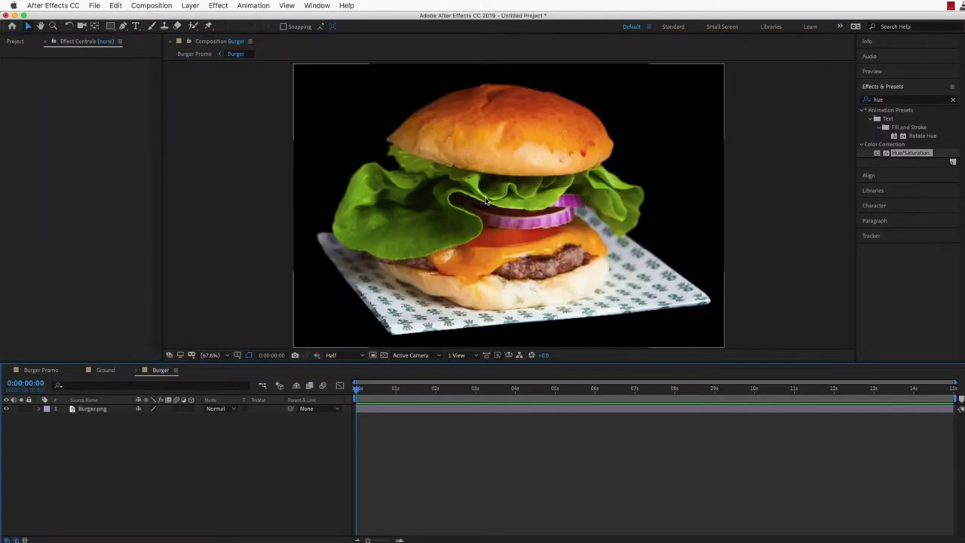
left_click(152, 5)
left_click(160, 34)
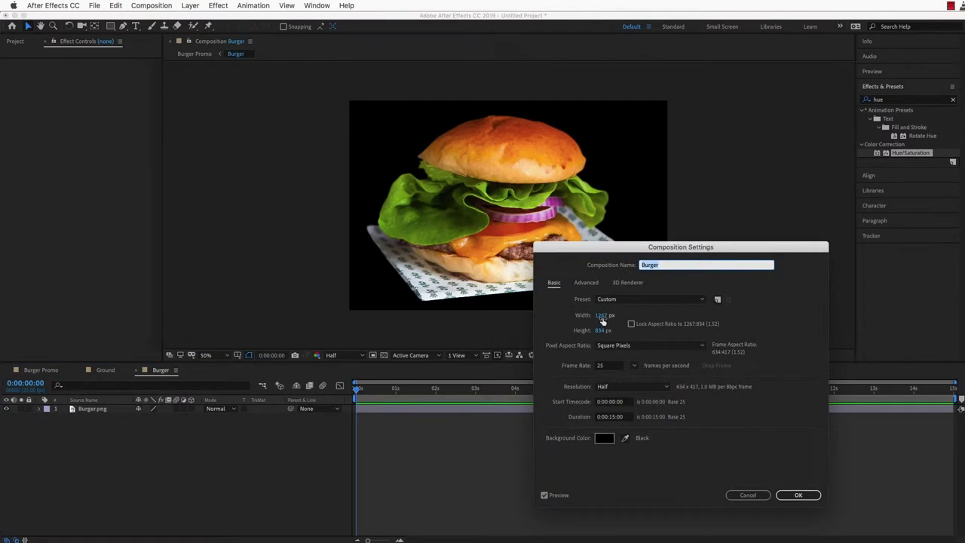
left_click_drag(602, 319, 763, 310)
left_click_drag(601, 330, 607, 333)
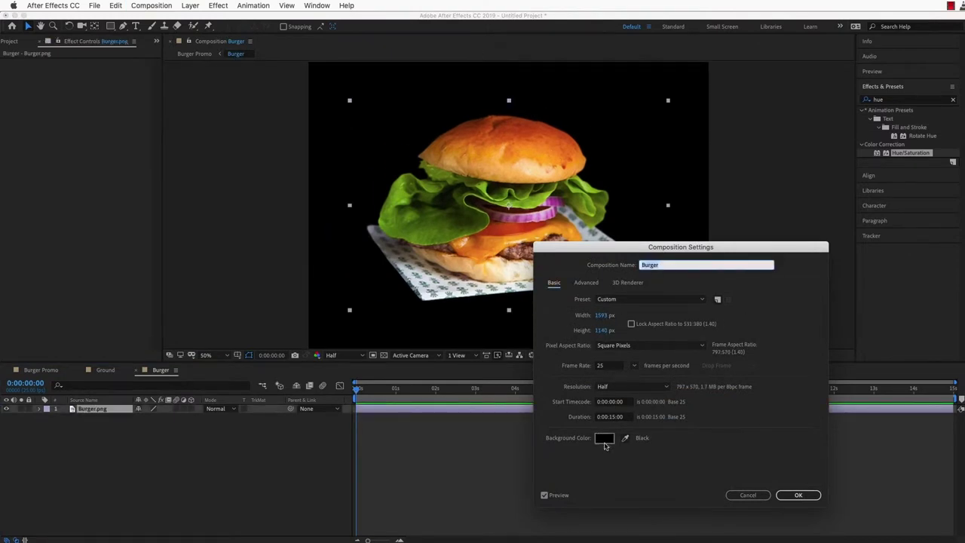
Change the Burger composition's background color to white (FFFFFF)
left_click(604, 439)
left_click_drag(560, 409, 530, 405)
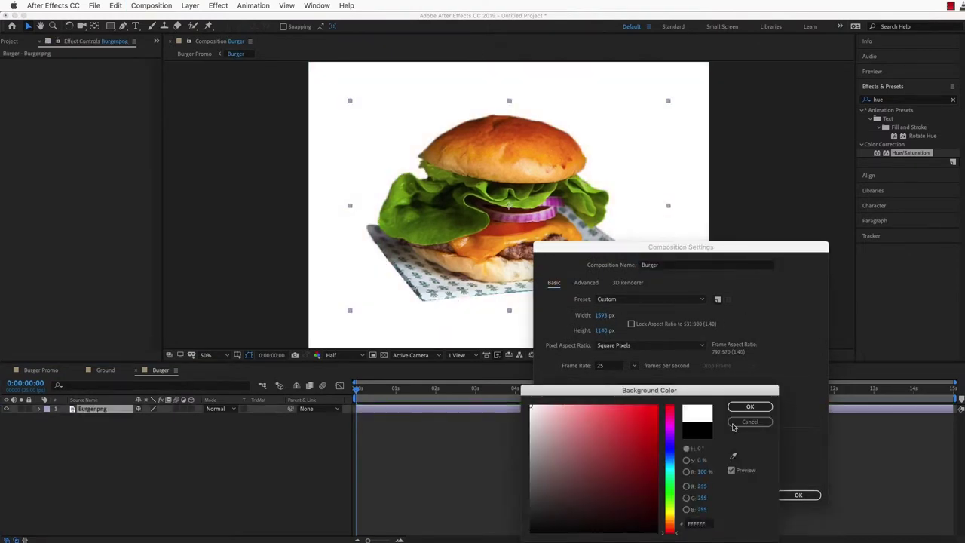
left_click(746, 407)
left_click(783, 494)
Create a black solid named shadow, place it beneath Burger.png and hide it
key("super+y")
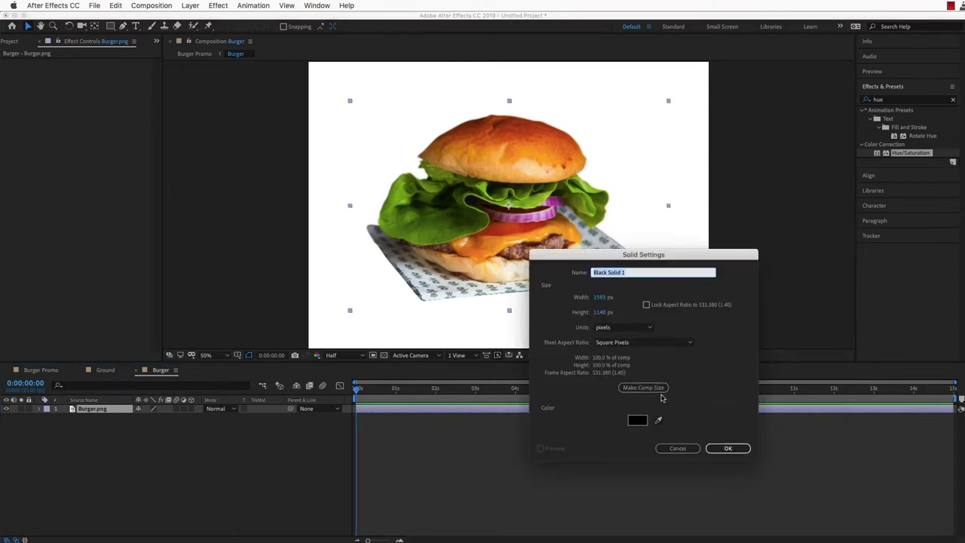
key("Return")
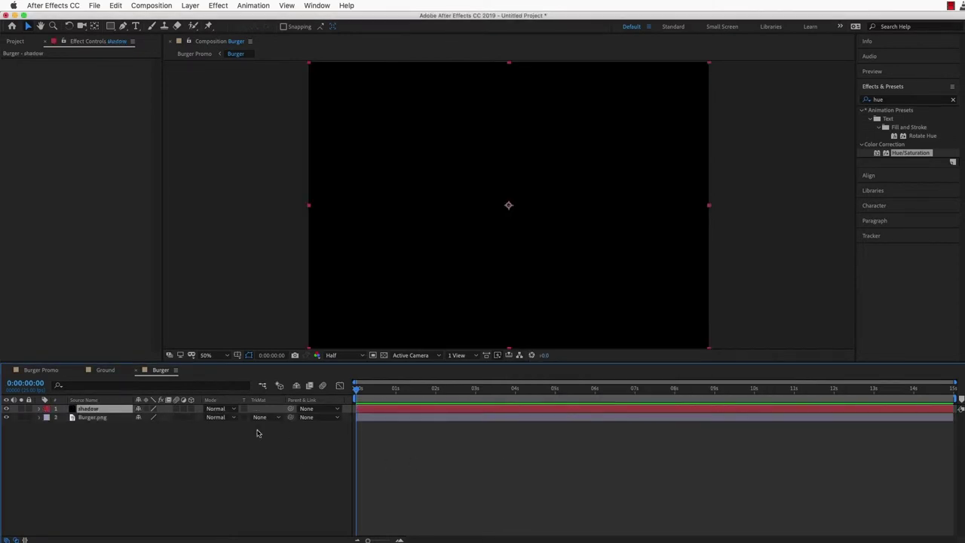
left_click_drag(83, 409, 17, 426)
left_click(7, 417)
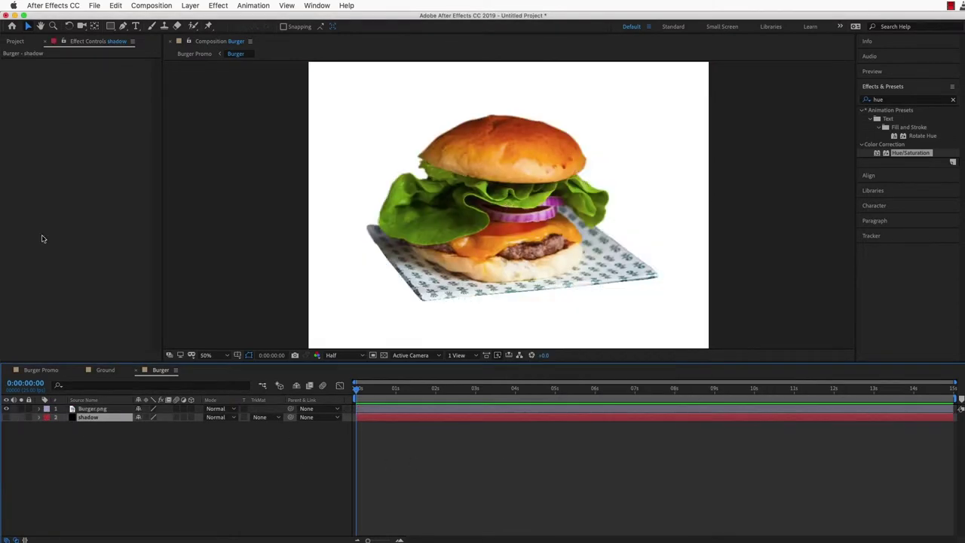
Draw a closed Pen mask on the shadow layer following the outer front and side edges of the burger's napkin
left_click(121, 26)
left_click_drag(375, 230, 376, 249)
left_click_drag(415, 300, 436, 303)
left_click_drag(566, 290, 593, 288)
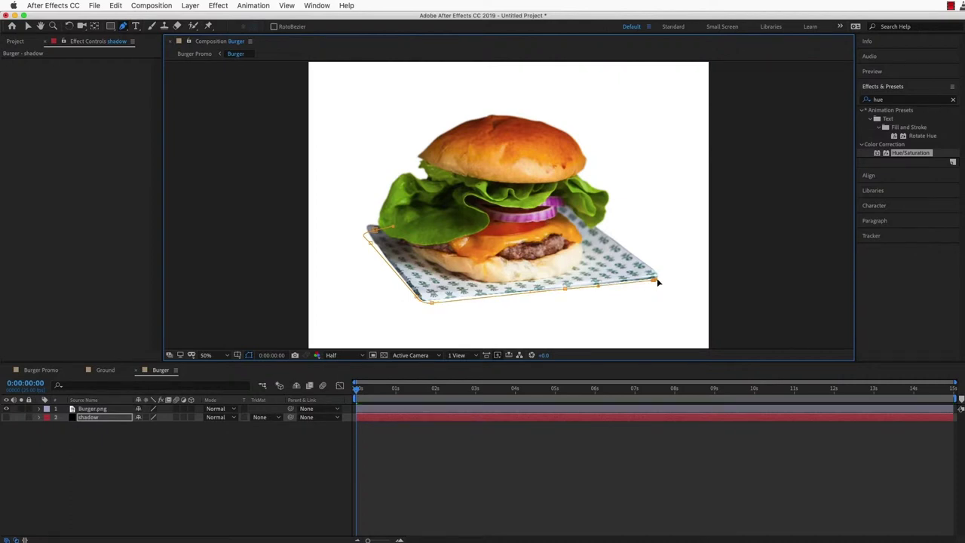
left_click(655, 278)
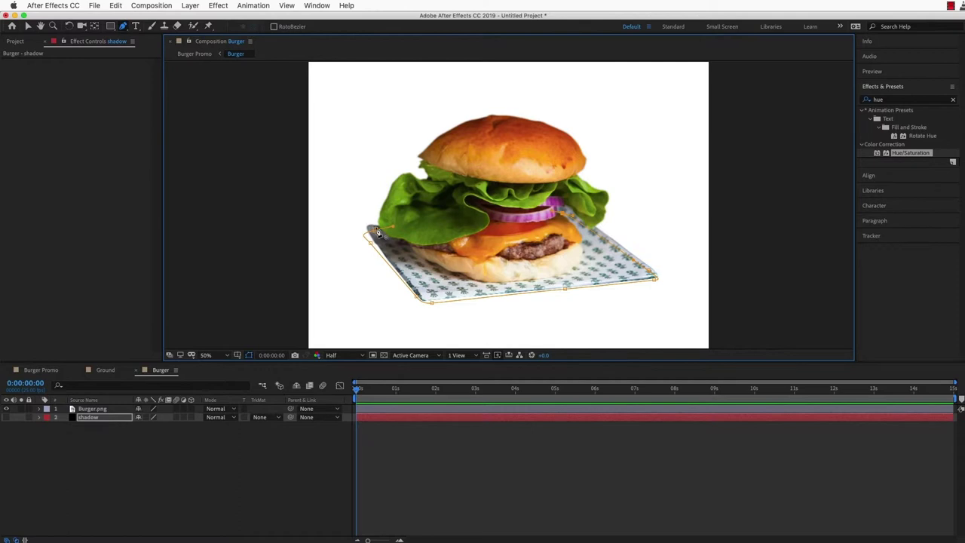
left_click(27, 26)
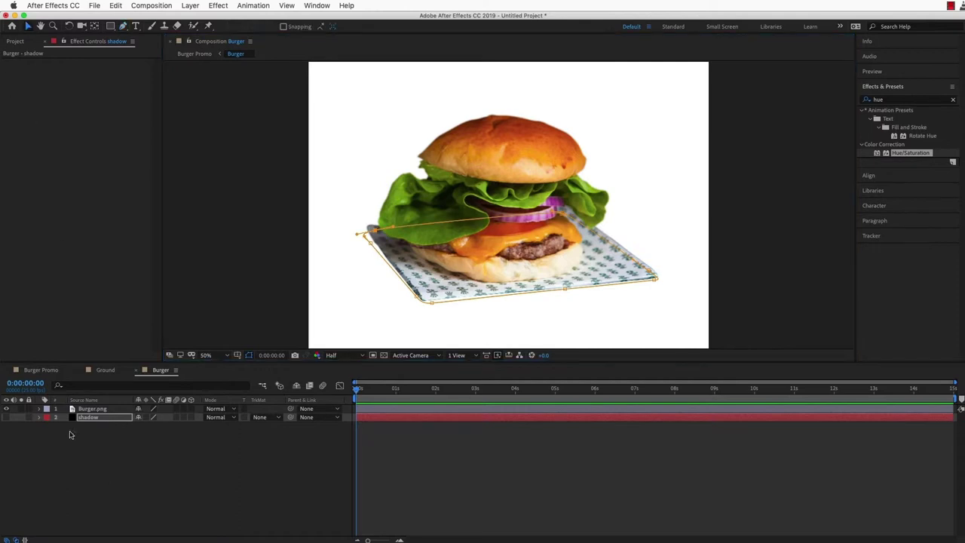
Unhide the shadow layer and feather its mask by 102 px horizontally and 20 px vertically
left_click(9, 420)
key("m")
key("m")
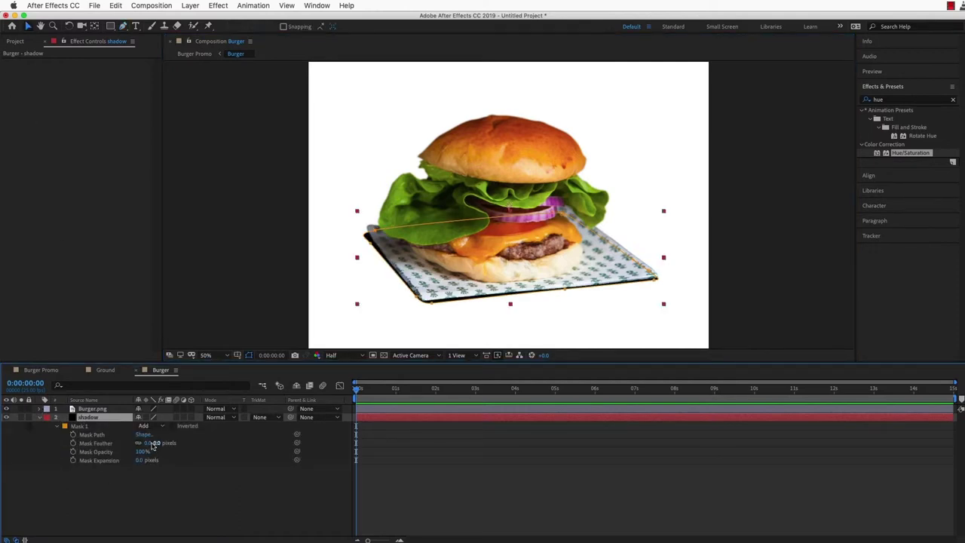
left_click_drag(148, 443, 217, 445)
left_click(429, 467)
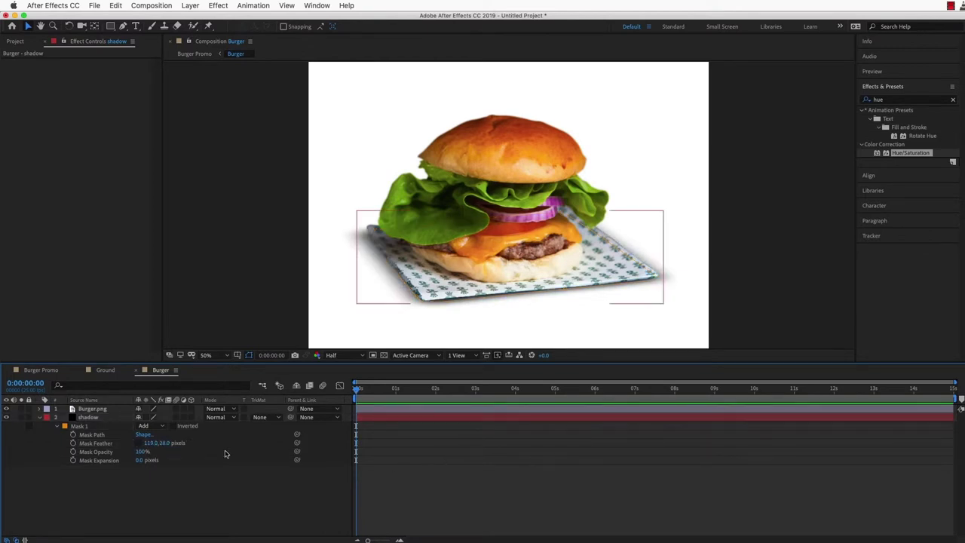
mouse_move(155, 445)
left_mouse_down()
mouse_move(142, 444)
mouse_move(160, 444)
left_mouse_up()
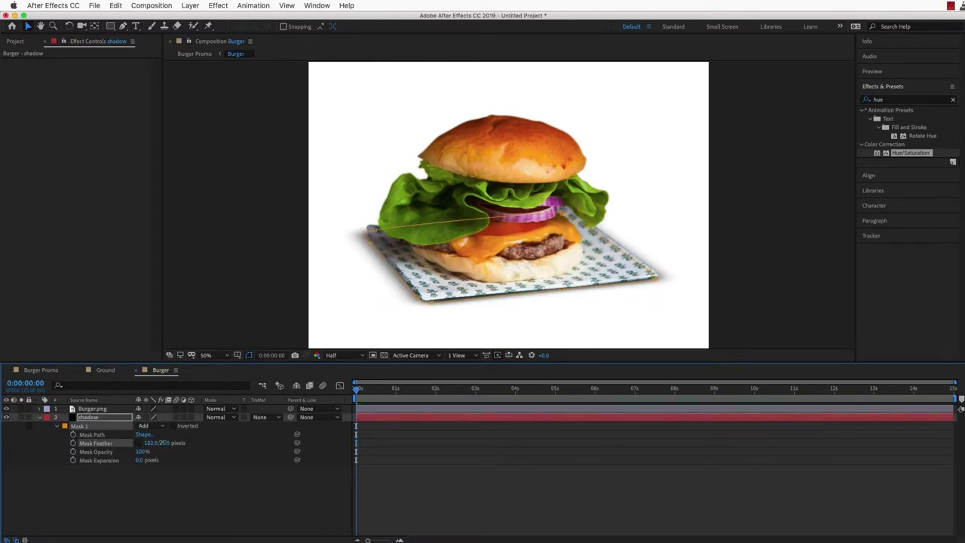
left_click(449, 468)
Duplicate Burger.png, flip the copy vertically and move it down below the original burger
left_click(92, 408)
key("super+d")
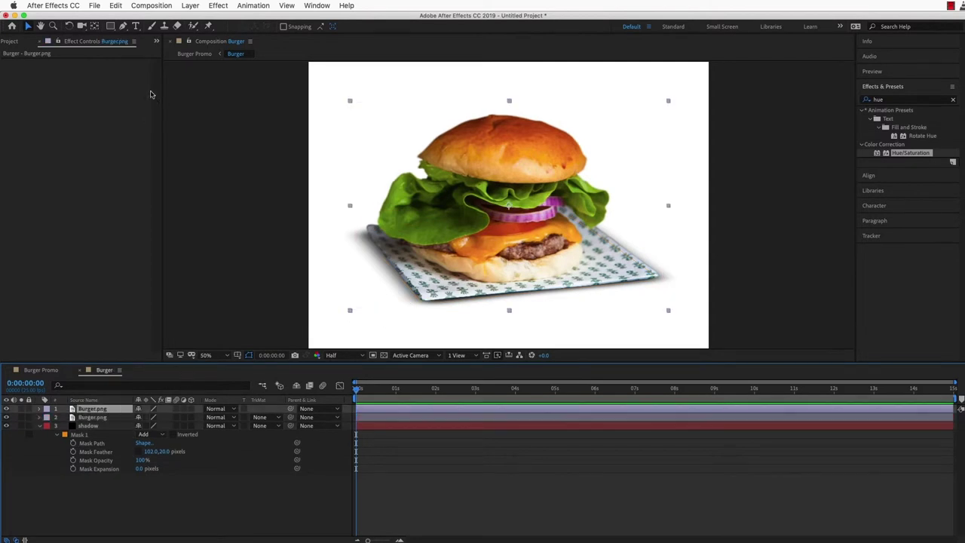
left_click(189, 6)
mouse_move(211, 116)
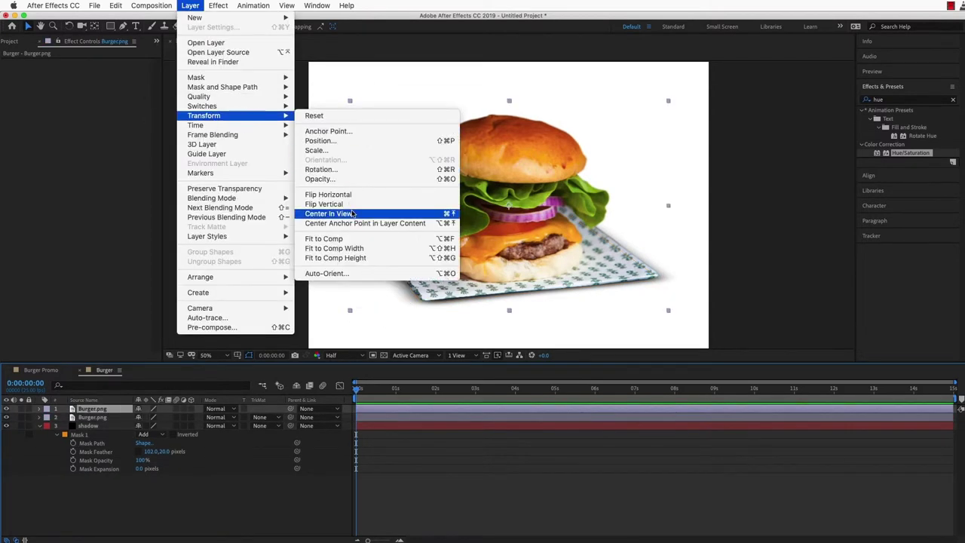
left_click(352, 207)
left_click_drag(494, 177, 493, 313)
Apply the Transform effect to the flipped burger with a Skew of 11 and align it with the napkin's front edge
left_click(886, 102)
type("trans")
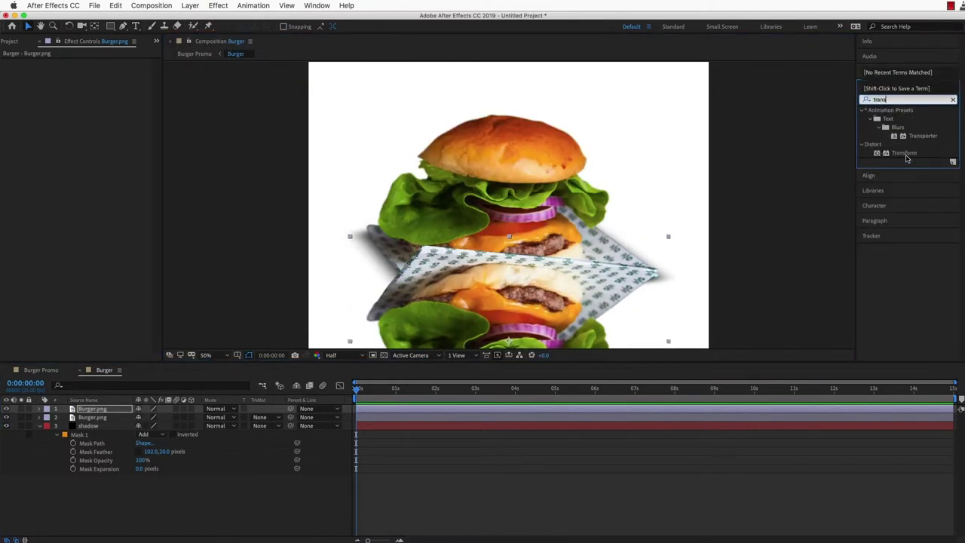
left_click_drag(904, 153, 154, 112)
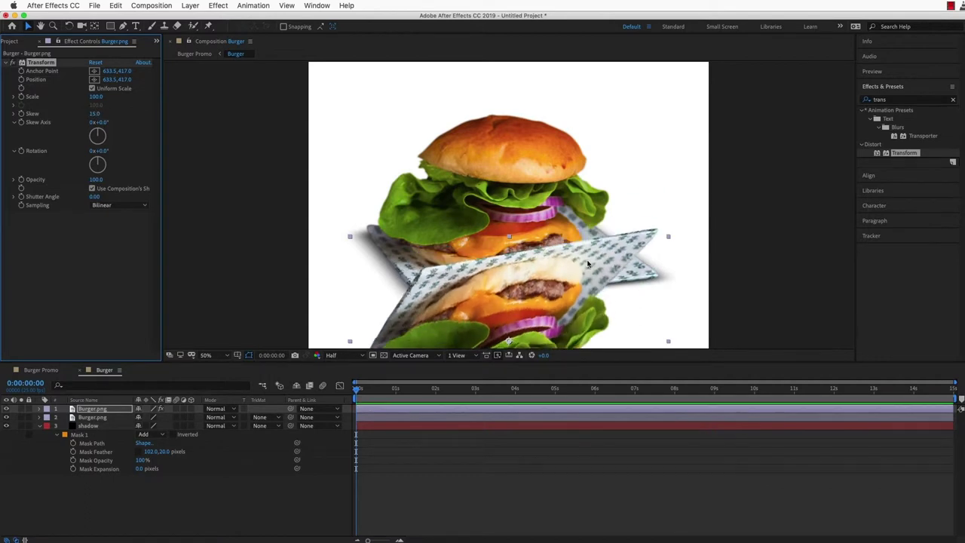
left_click_drag(586, 252, 588, 297)
left_click_drag(98, 114, 98, 114)
left_click_drag(578, 331, 578, 330)
Duplicate the skewed reflection, rotate the copy to 58° and align it with the napkin's left side edge
left_click(102, 409)
key("super+d")
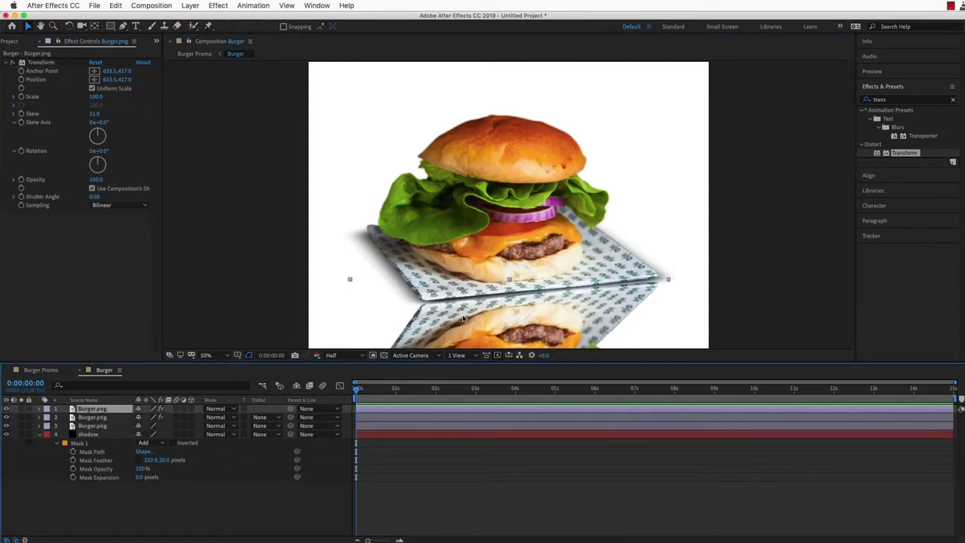
left_click_drag(463, 318, 357, 249)
key("r")
left_click_drag(143, 417, 172, 414)
left_click_drag(454, 258, 380, 233)
left_click_drag(380, 232, 380, 237)
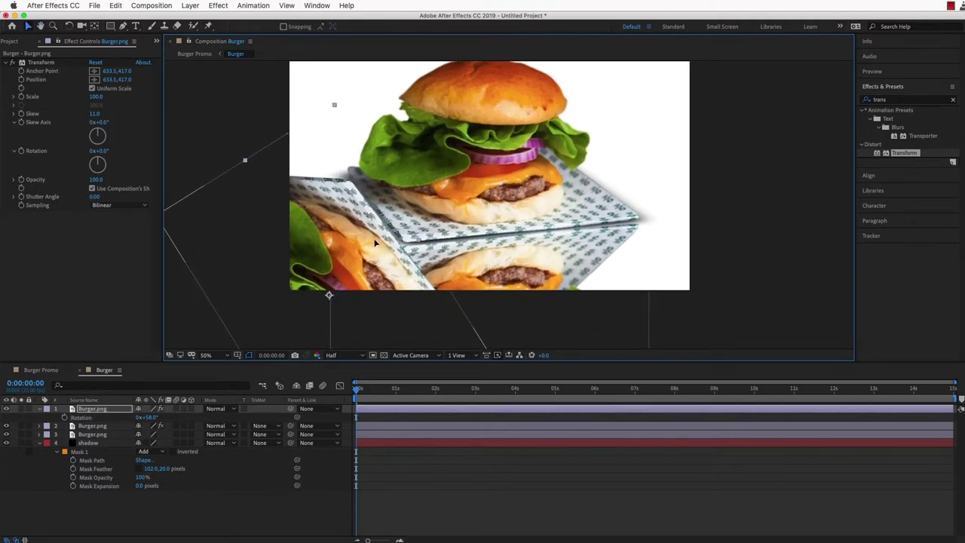
Place the front reflection above the rotated one and pre-compose both layers as burgerreflection
left_click_drag(103, 426, 107, 409)
left_click(104, 419, "shift")
key("super+shift+c")
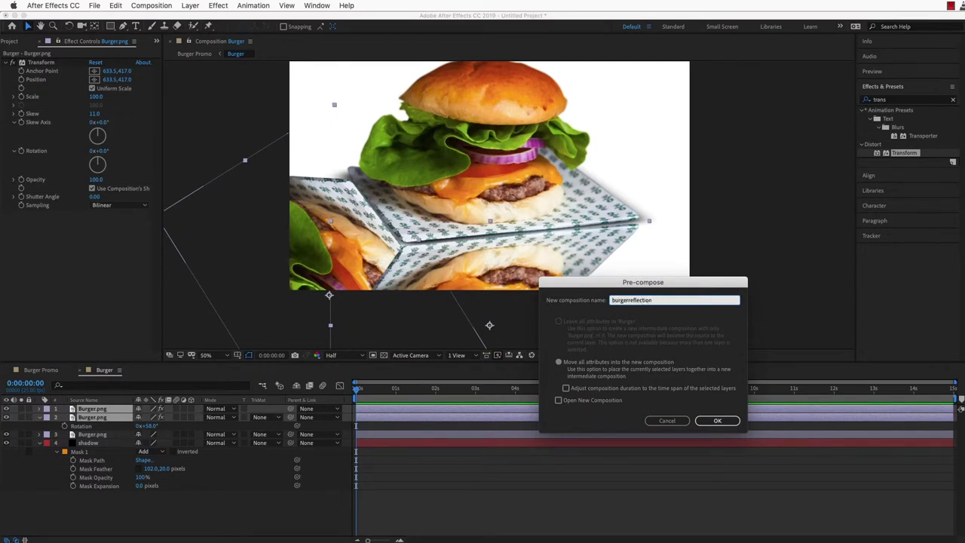
key("Return")
Draw a closed Pen mask on burgerreflection that keeps only a thin strip along the napkin's front and left edges
left_click(124, 26)
left_click_drag(334, 161, 358, 188)
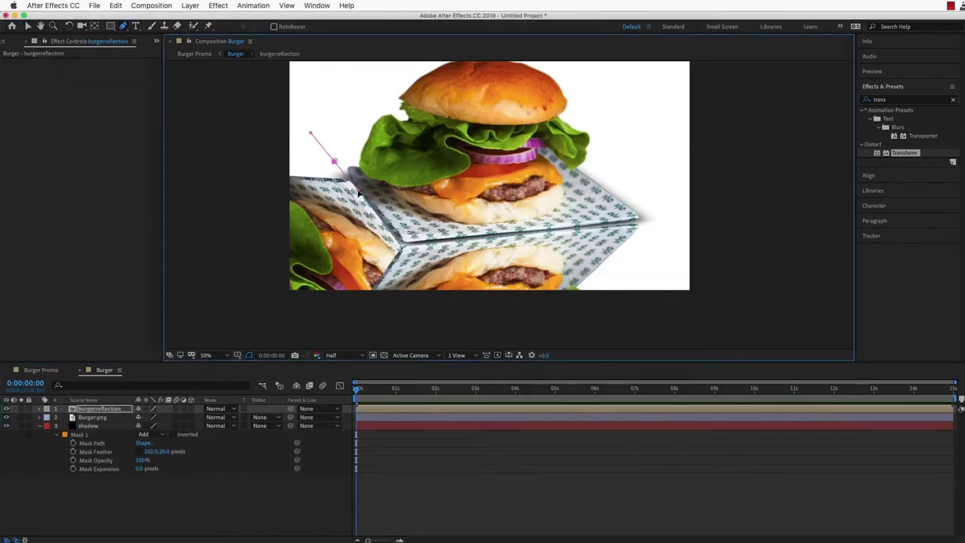
left_click(403, 251)
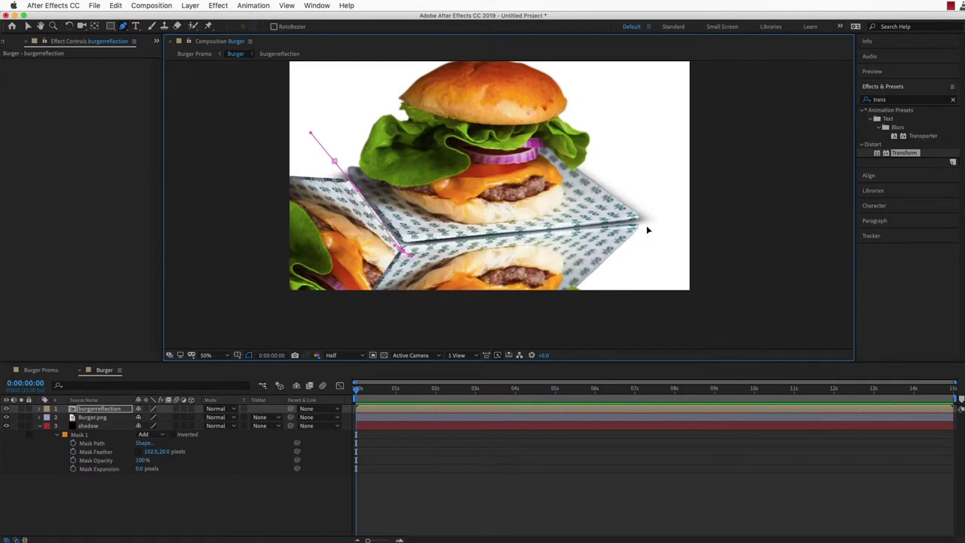
left_click(647, 228)
left_click_drag(625, 148, 603, 130)
left_click_drag(385, 96, 362, 113)
left_click(334, 161)
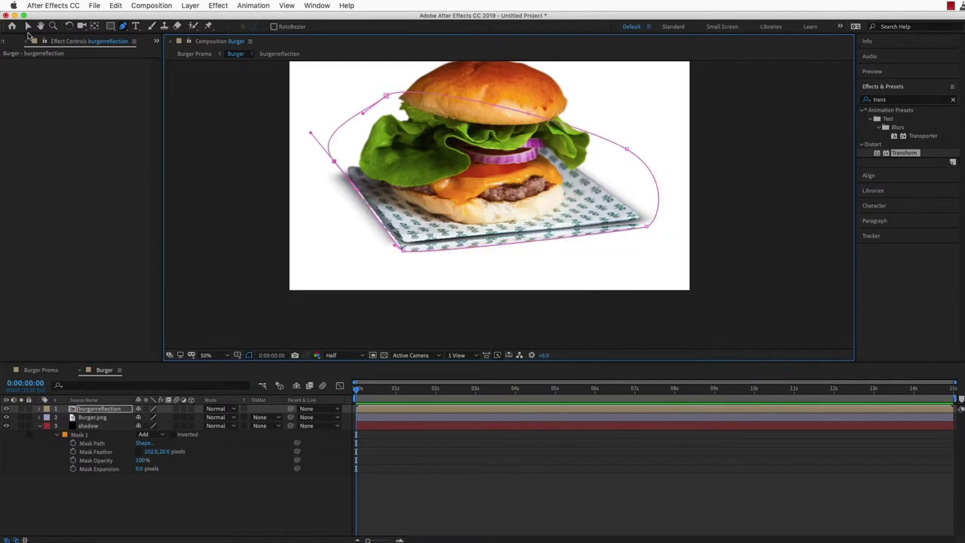
Set the Mask Feather of the burgerreflection mask to 27 px
left_click(28, 27)
key("m")
key("m")
left_click_drag(149, 435, 162, 434)
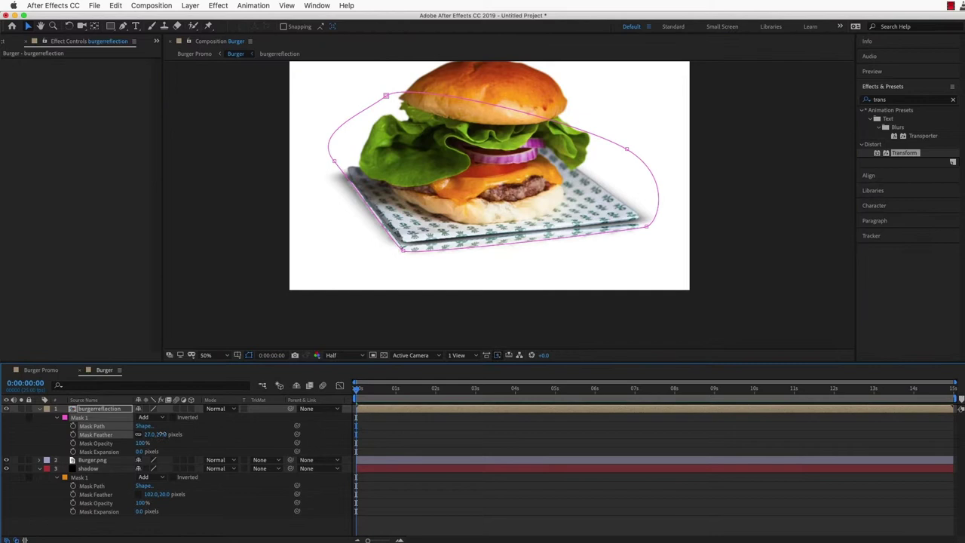
Reduce the burgerreflection layer's opacity to 20% and check the reflection in the Burger Promo composition
left_click(117, 411)
key("t")
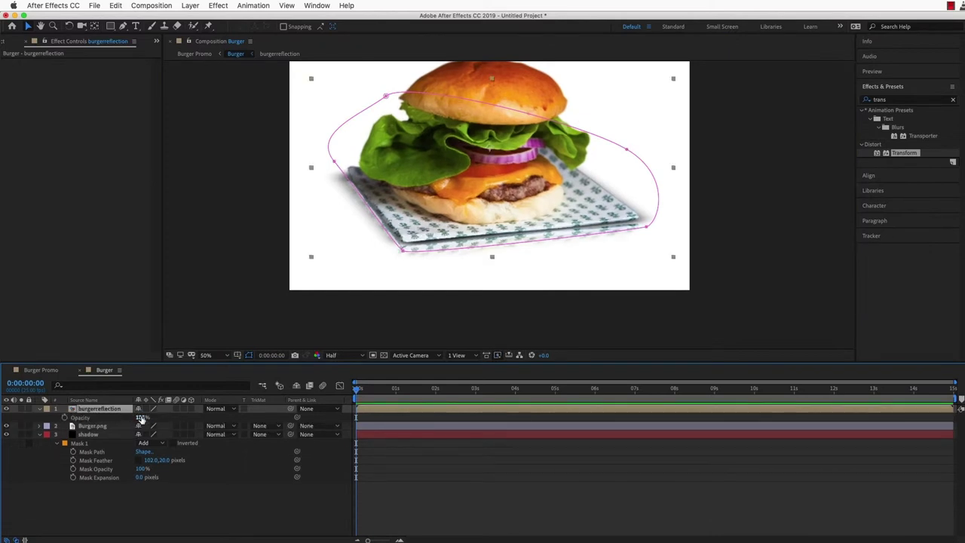
type("50")
key("Return")
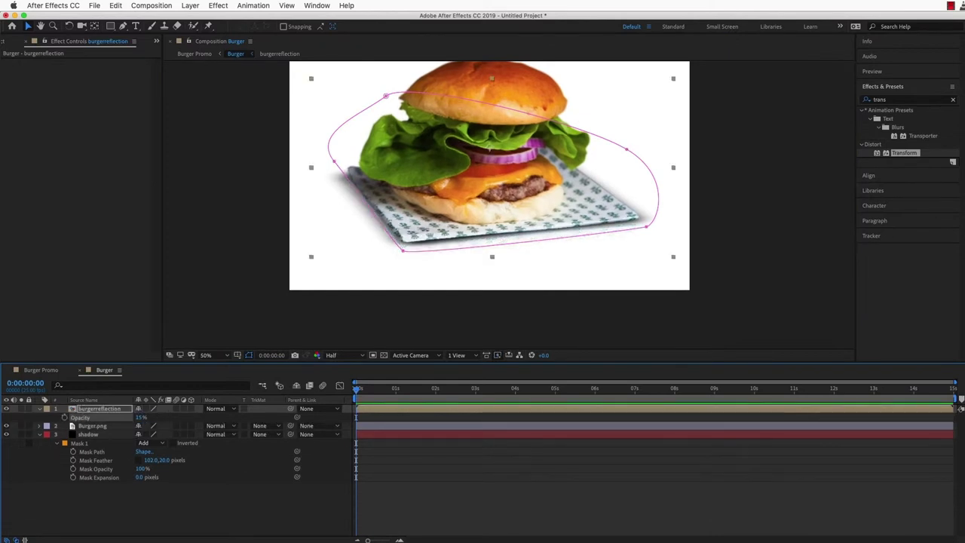
left_click(412, 463)
left_click(49, 374)
left_click(103, 370)
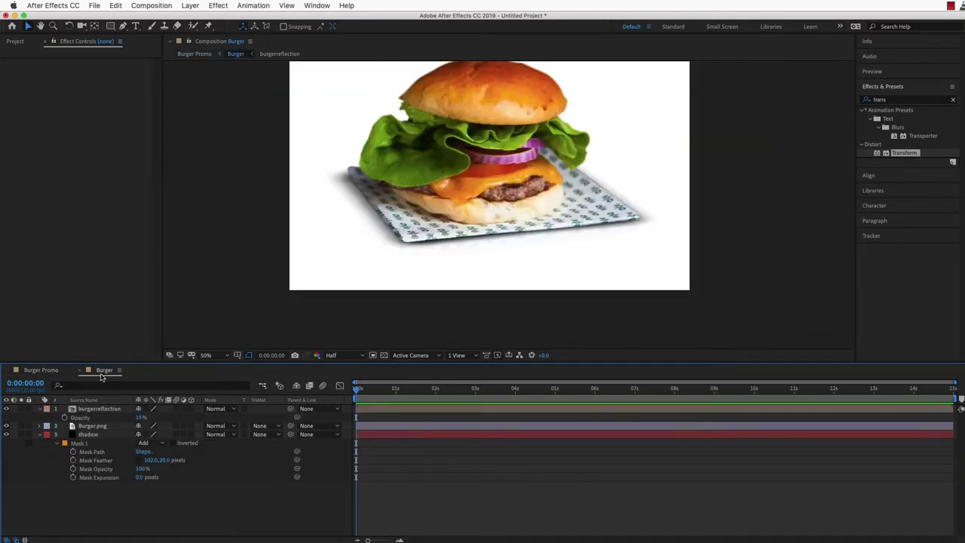
type("20")
key("Return")
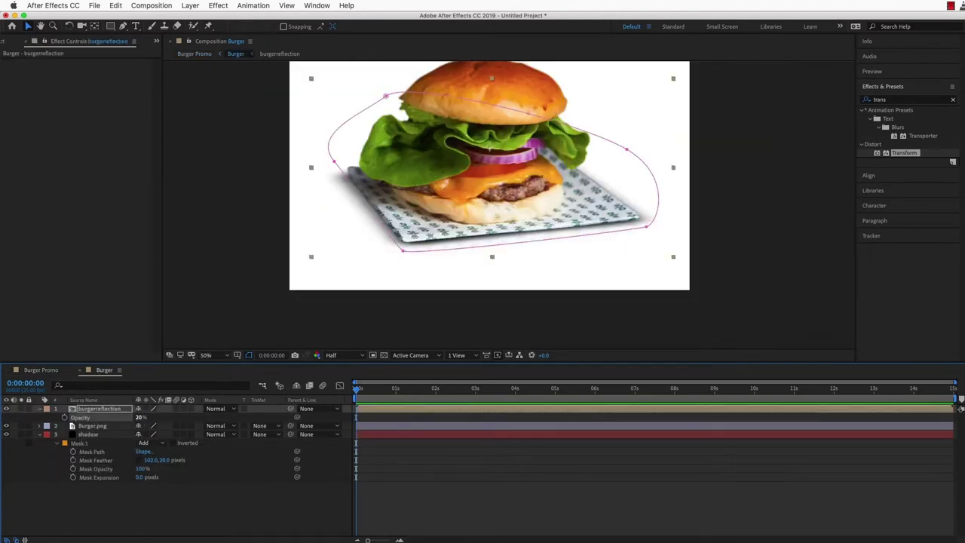
left_click(47, 370)
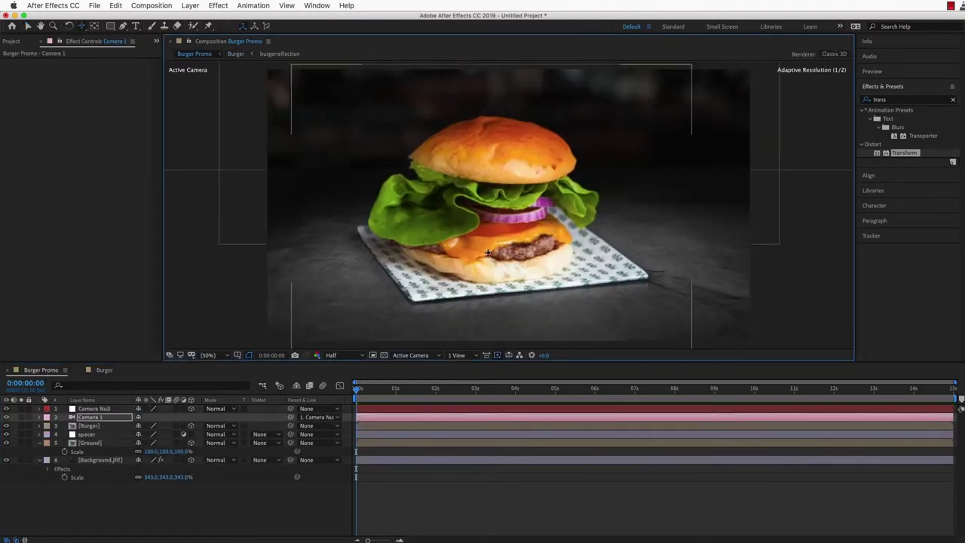
key("space")
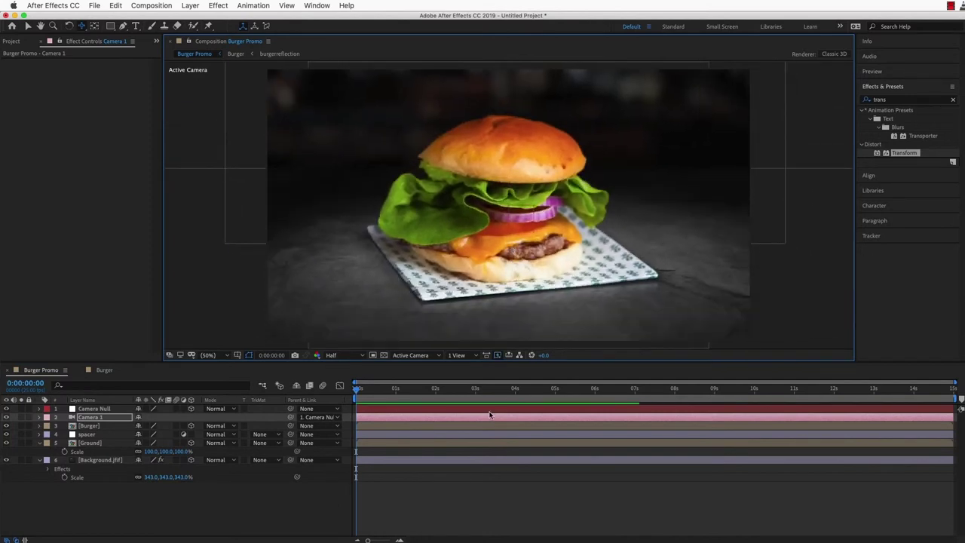
Apply the Curves effect to the Ground layer and lower the white end point to darken the ground
left_click(92, 442)
left_click(897, 101)
type("curv")
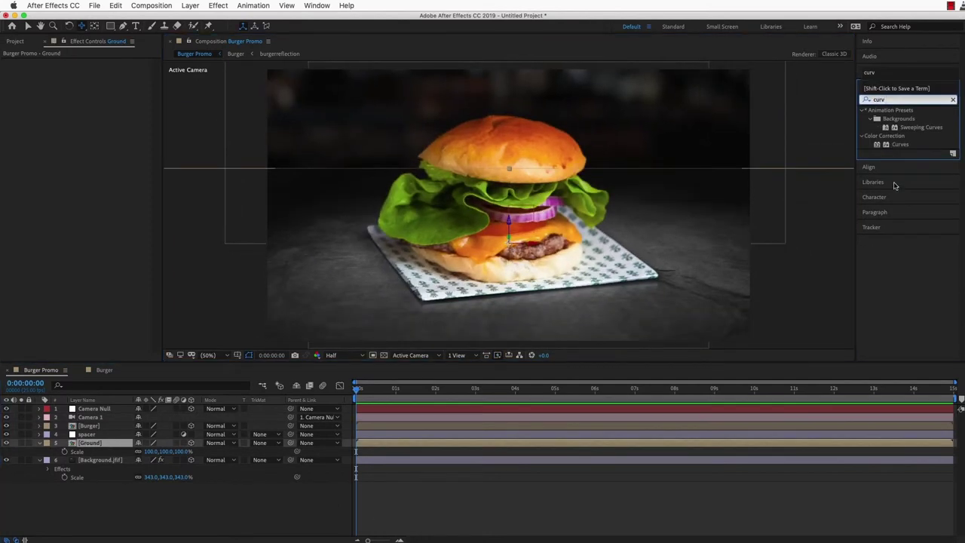
double_click(900, 144)
left_click_drag(143, 107, 169, 136)
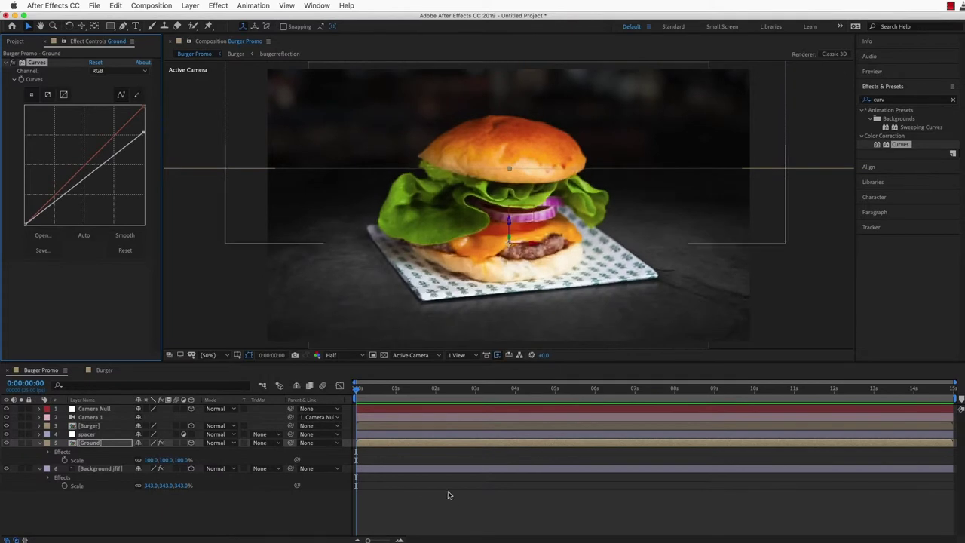
left_click(448, 496)
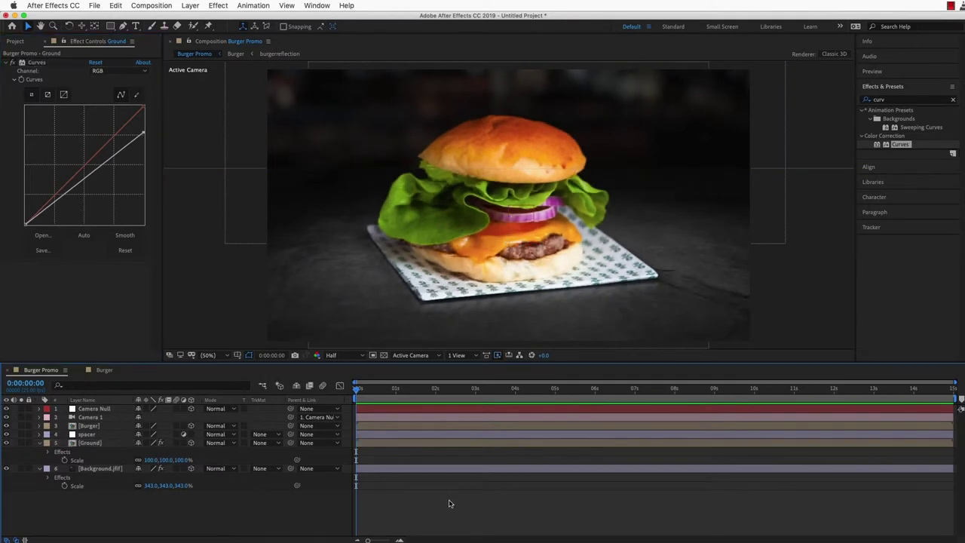
Raise the Camera Null so that the burger sits lower in the frame
left_click(104, 411)
left_click_drag(511, 189, 514, 158)
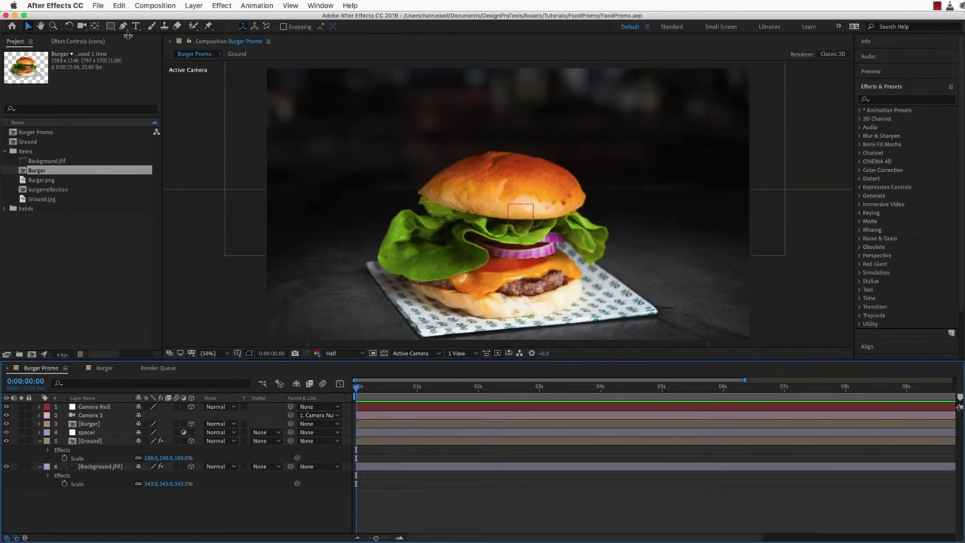
Add a text layer reading "Fritzen burger" centered above the burger
key("super+t")
left_click(498, 127)
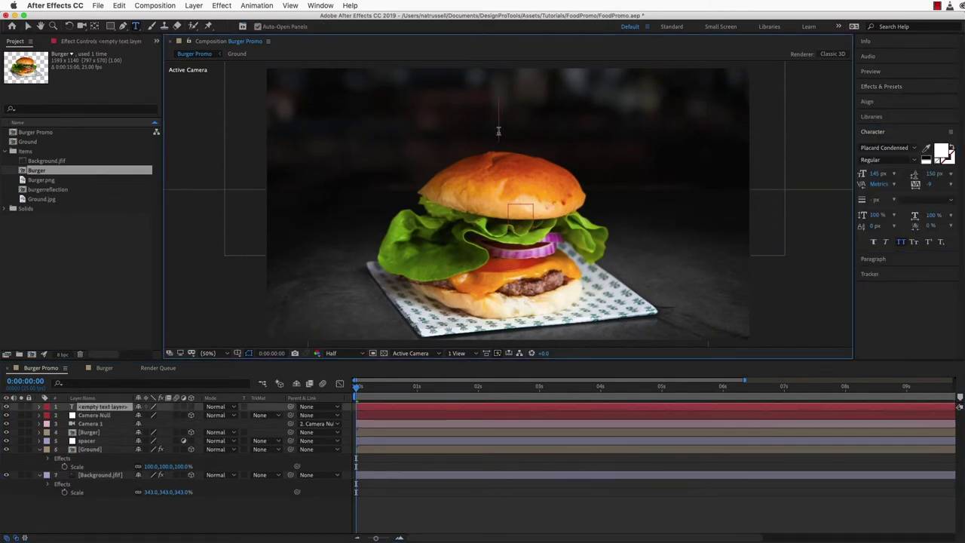
type("Fritzen burger")
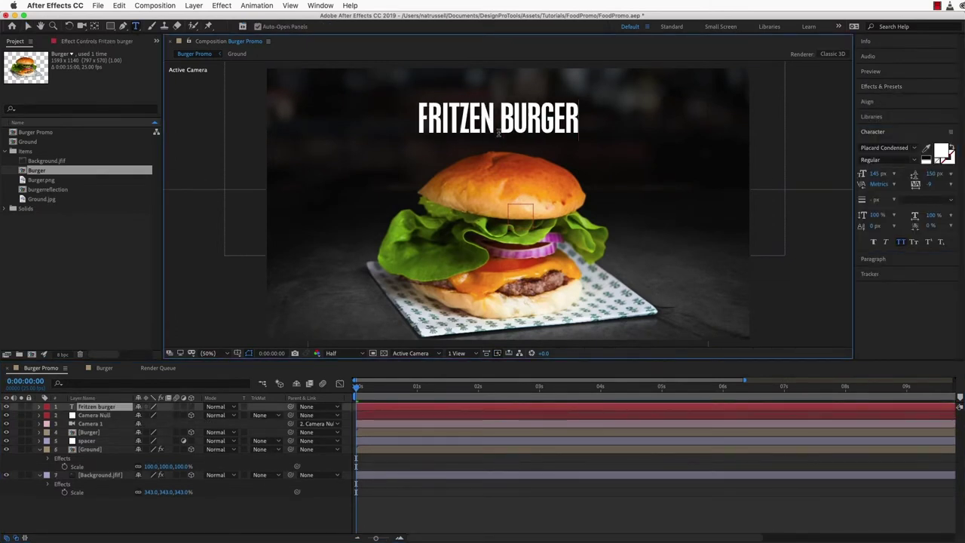
left_click(28, 27)
Change the title's font to Veneer
left_click(896, 147)
type("v")
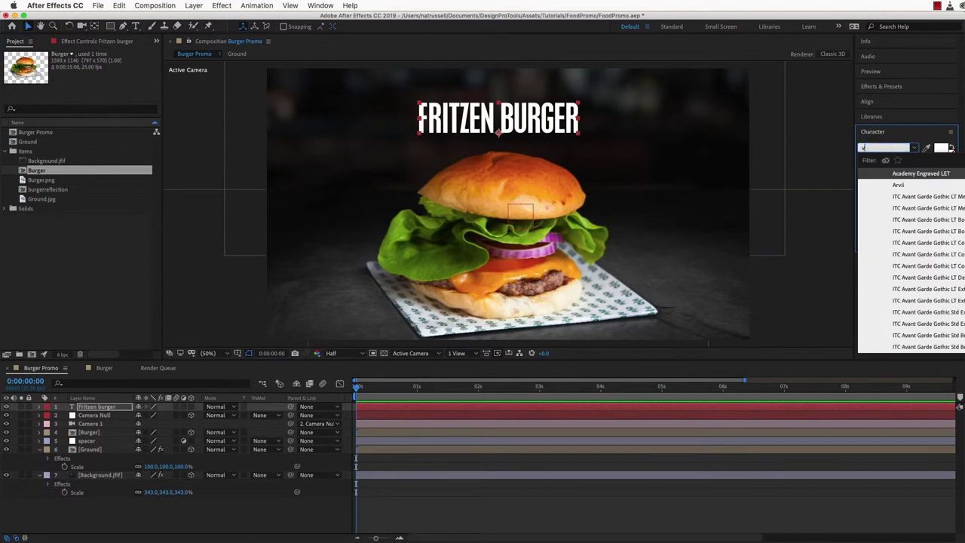
type("eneer")
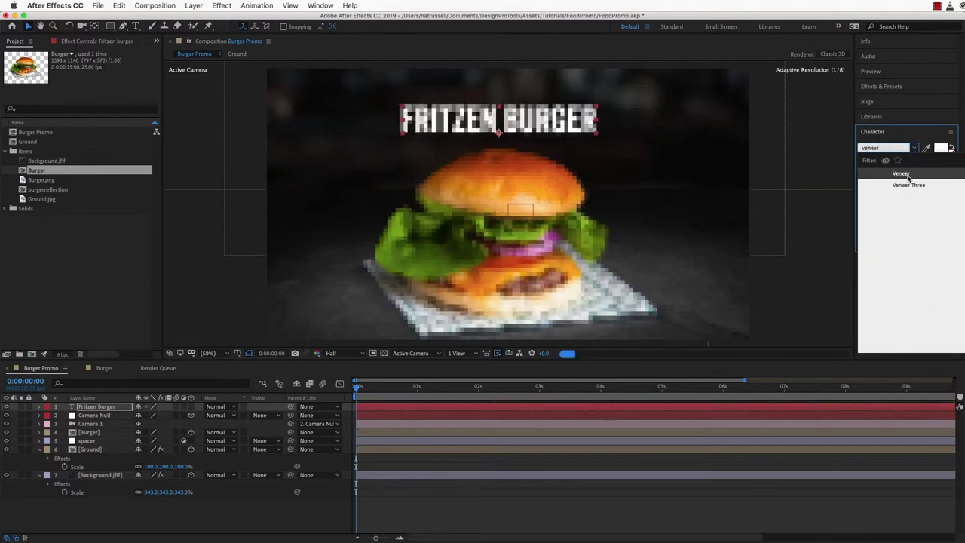
left_click(908, 174)
Add a text box beneath the title listing the ingredients, from "Grass-fed beef, aged cheddar" to "our house-made Fritzensauce", and shift it slightly up
key("super+t")
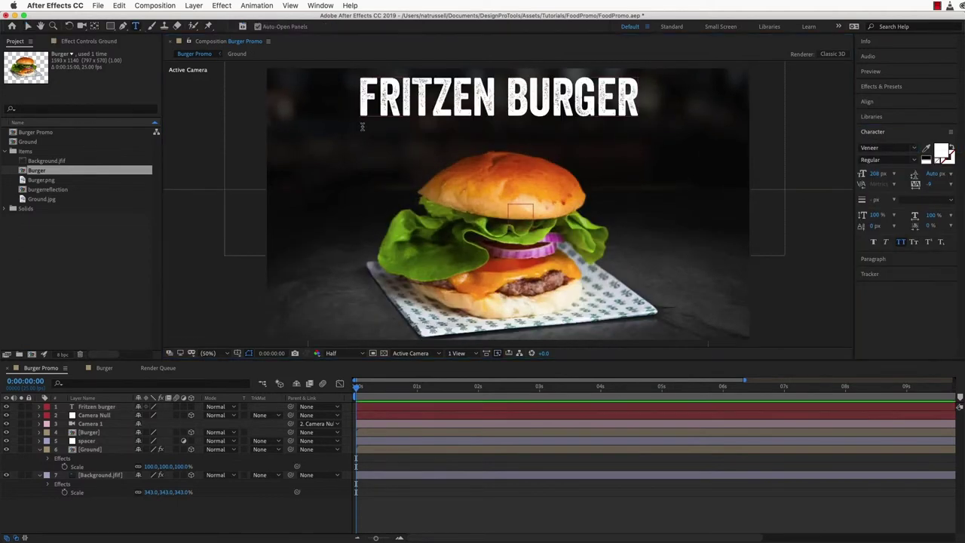
left_click_drag(363, 136, 651, 179)
key("super+v")
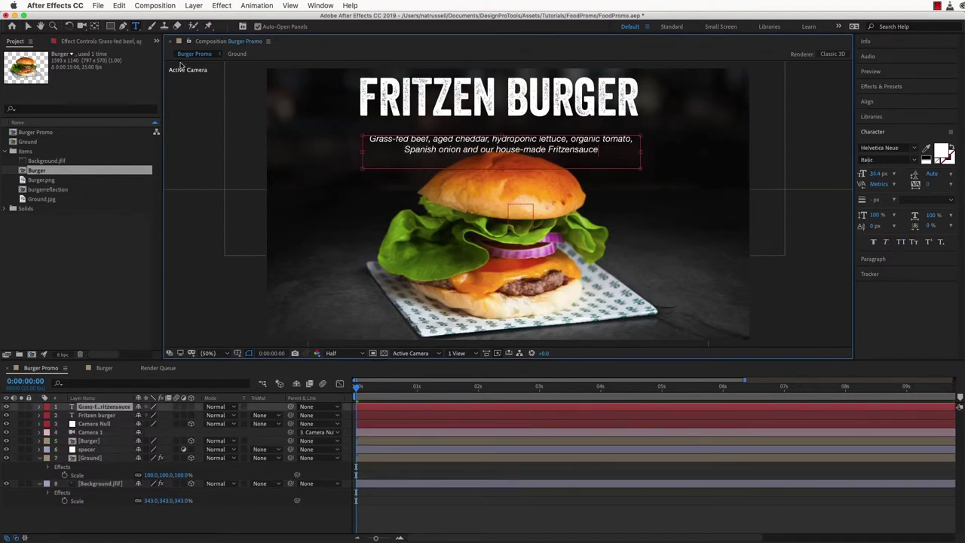
left_click(26, 27)
left_click_drag(586, 151, 584, 145)
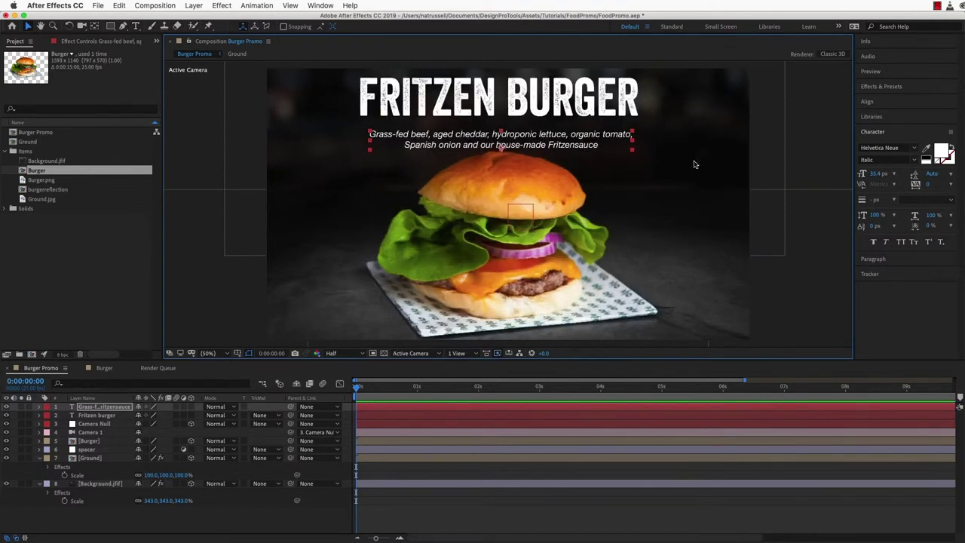
left_click(694, 165)
Draw a straight white 2 px divider line with the Pen tool between the title and description, spanning the title's width
left_click(124, 27)
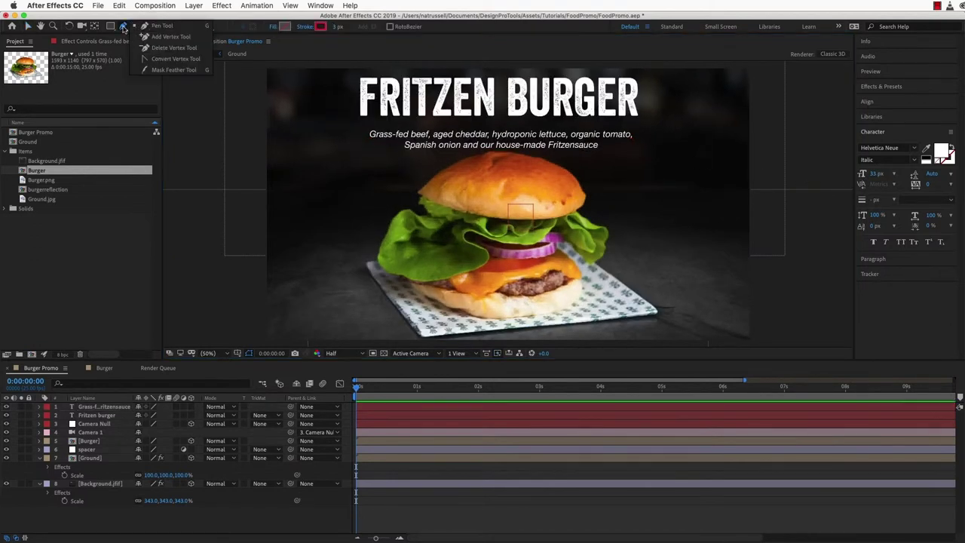
left_click(322, 28)
left_click_drag(636, 434, 511, 384)
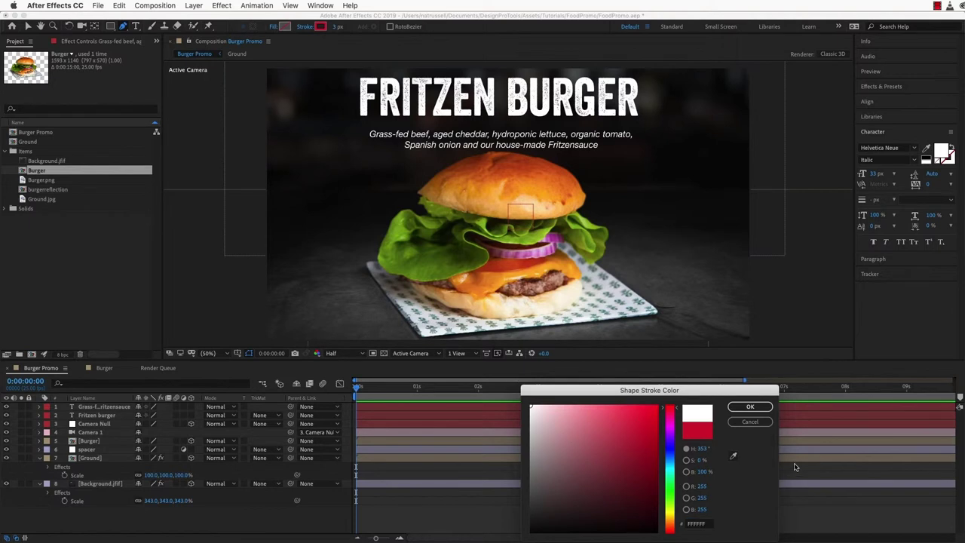
left_click(750, 407)
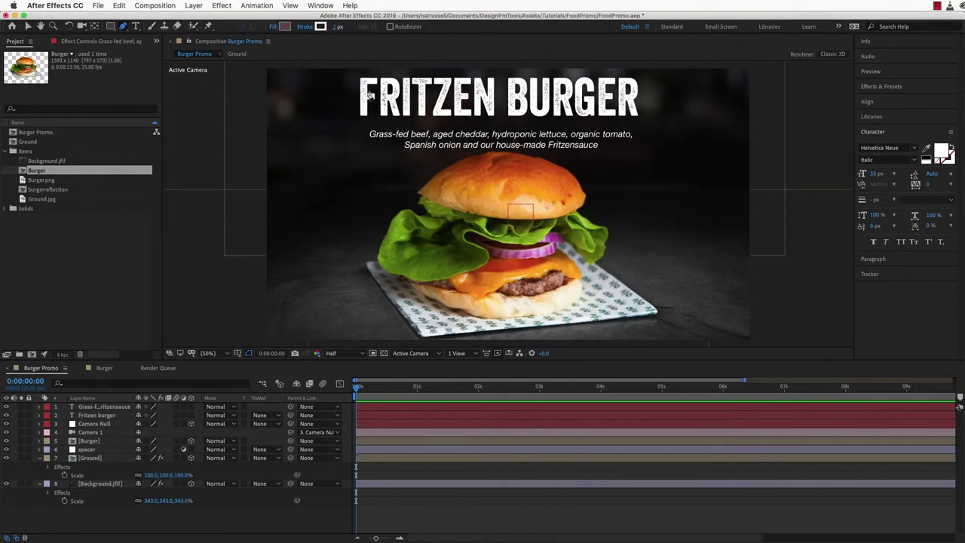
left_click(362, 124)
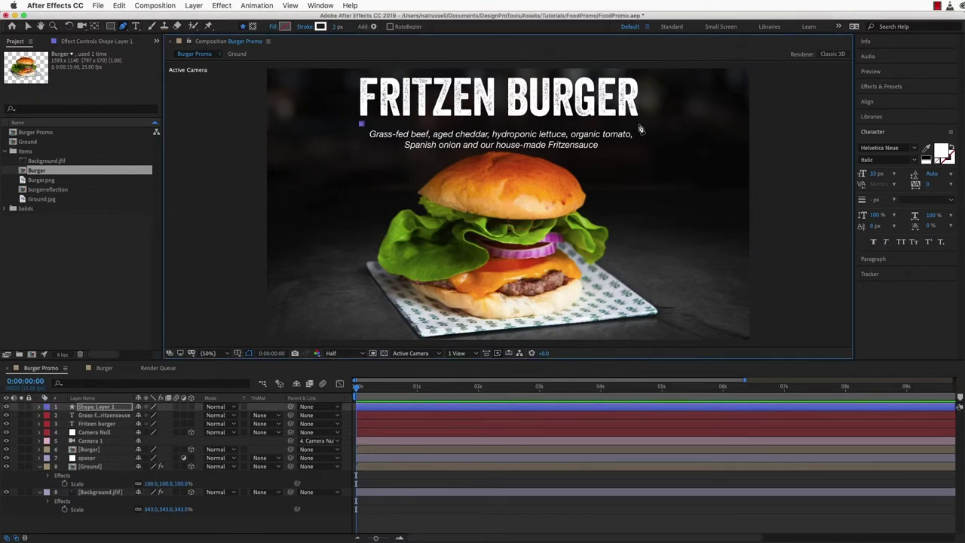
key("v")
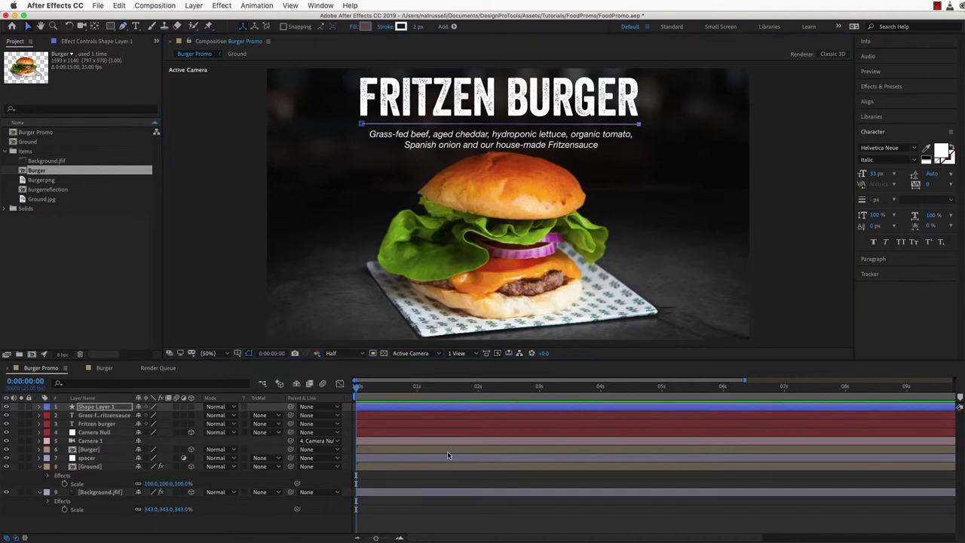
Nudge the divider line slightly up toward the title
left_click(472, 512)
left_click(86, 408)
key("Up")
key("Up")
key("Up")
key("Up")
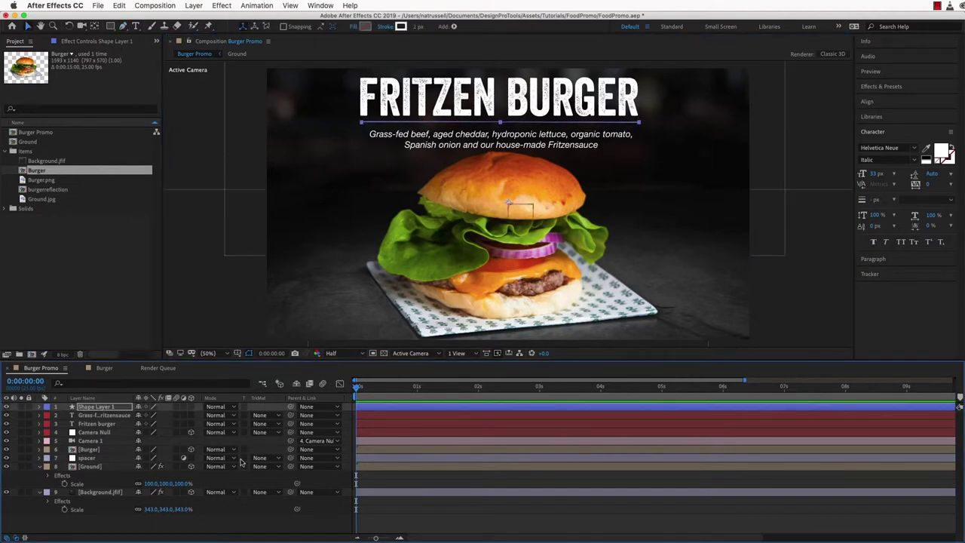
left_click(324, 481)
Nudge the ingredients description slightly up, closer to the divider line
left_click(104, 416)
key("Up")
key("Up")
key("Up")
key("Up")
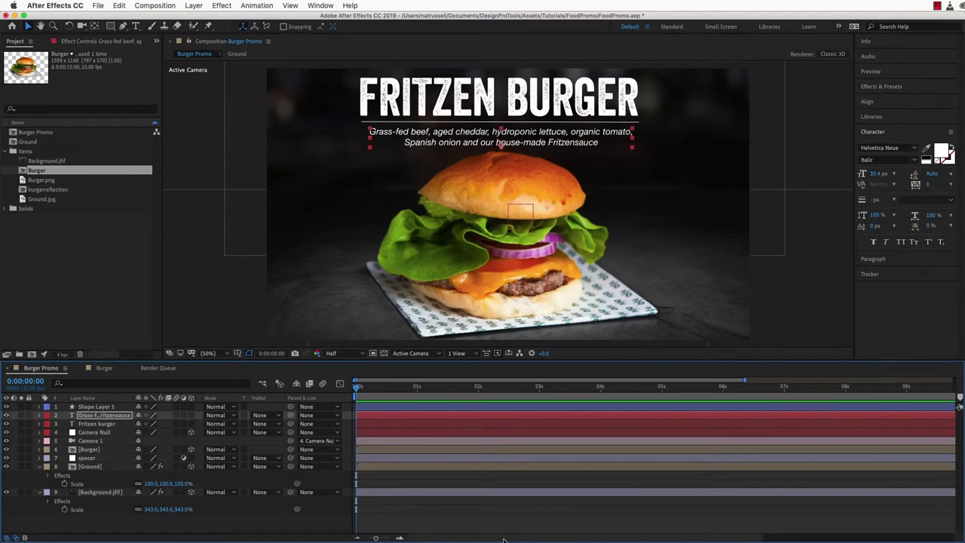
left_click(499, 531)
left_click(215, 353)
left_click(392, 498)
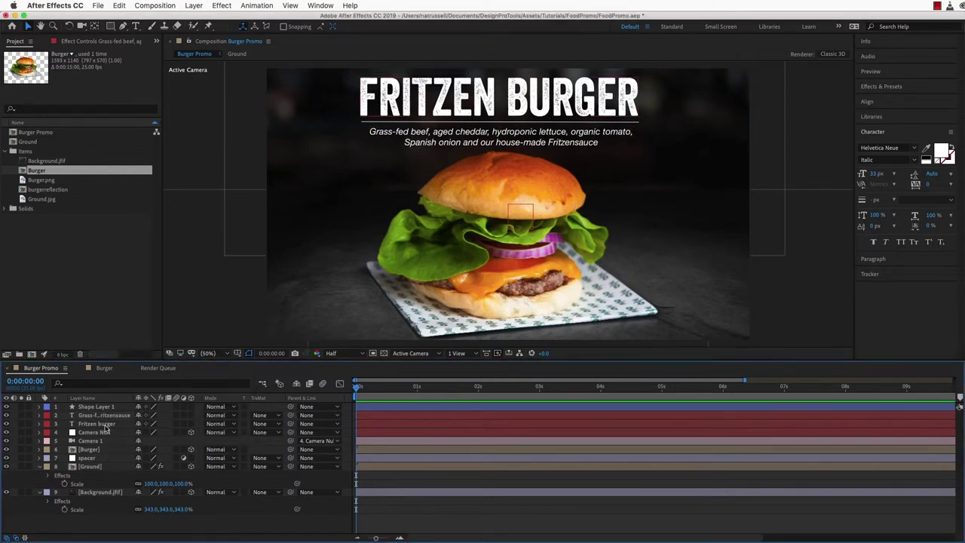
Parent the divider line and description to the Fritzen burger title layer, and scale the title to 94%
left_click(105, 416)
left_click(101, 408, "shift")
left_click_drag(291, 407, 147, 434)
left_click(99, 425)
key("s")
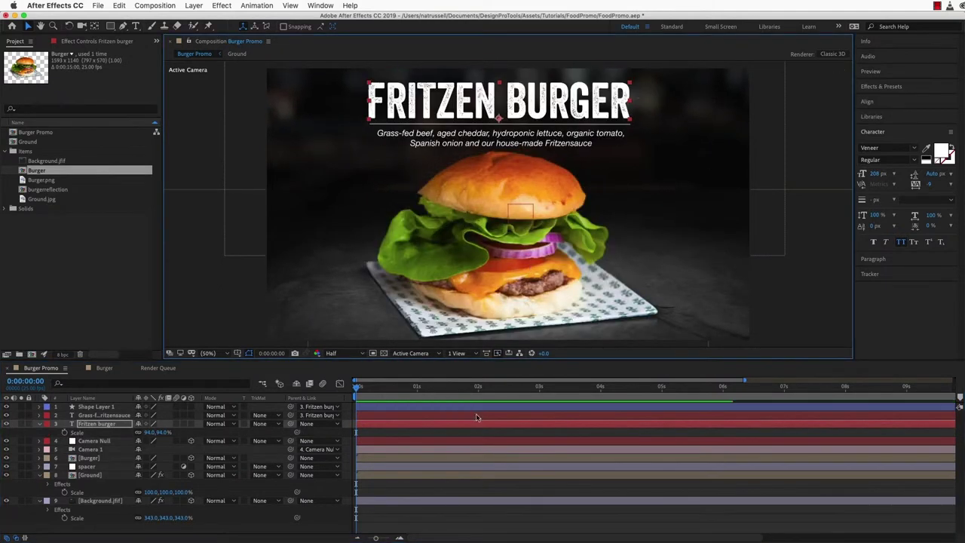
left_click(475, 432)
Add a white solid of 400 x 400 px above the divider line layer
left_click(112, 408)
key("super+y")
left_click(640, 419)
left_click_drag(544, 421, 512, 387)
left_click(749, 406)
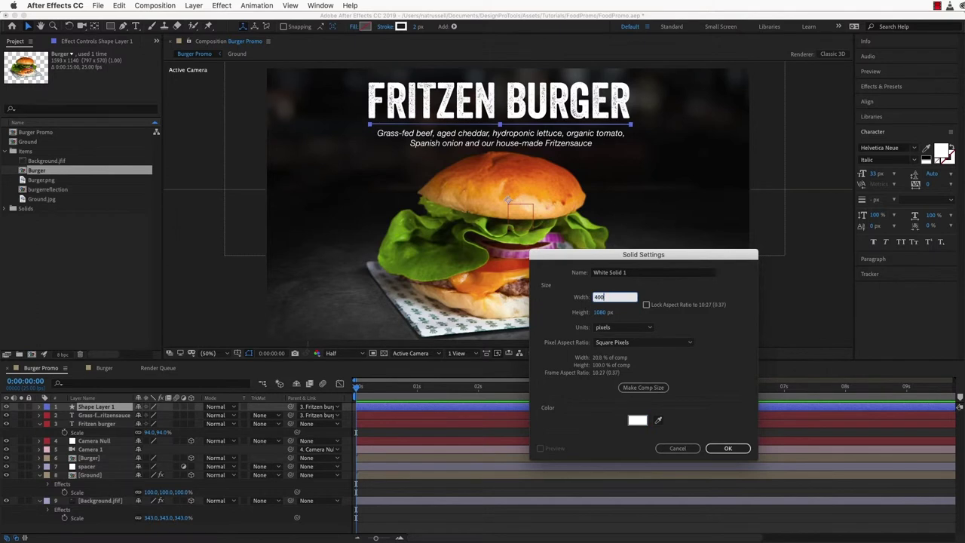
left_click(601, 313)
type("40")
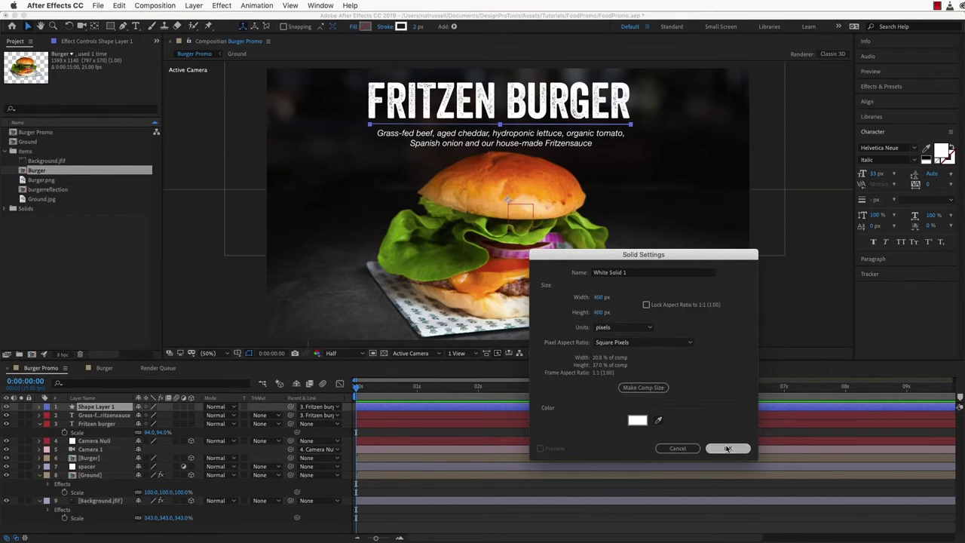
left_click(727, 448)
Pre-compose the white solid as "Price Circle" and open that composition
key("super+shift+c")
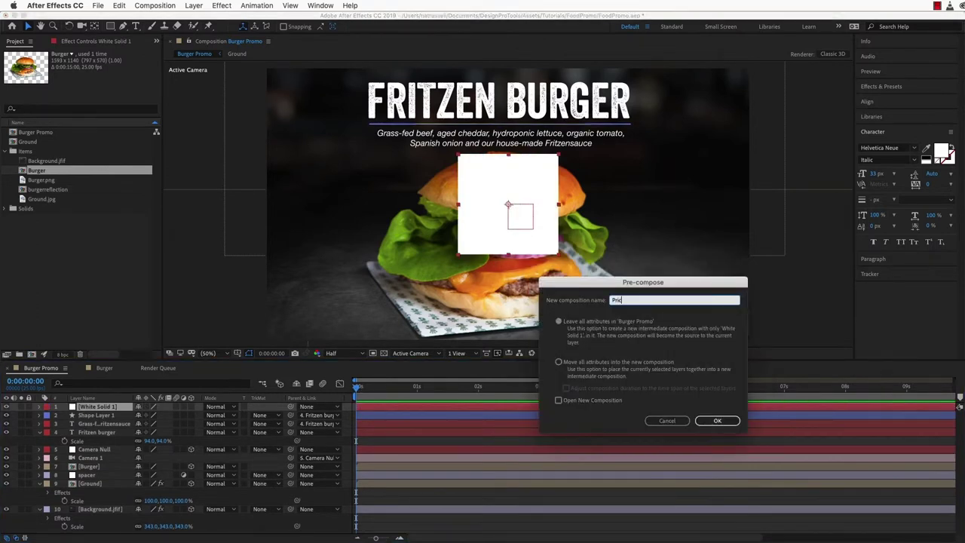
type("Price Circle")
key("Return")
double_click(97, 410)
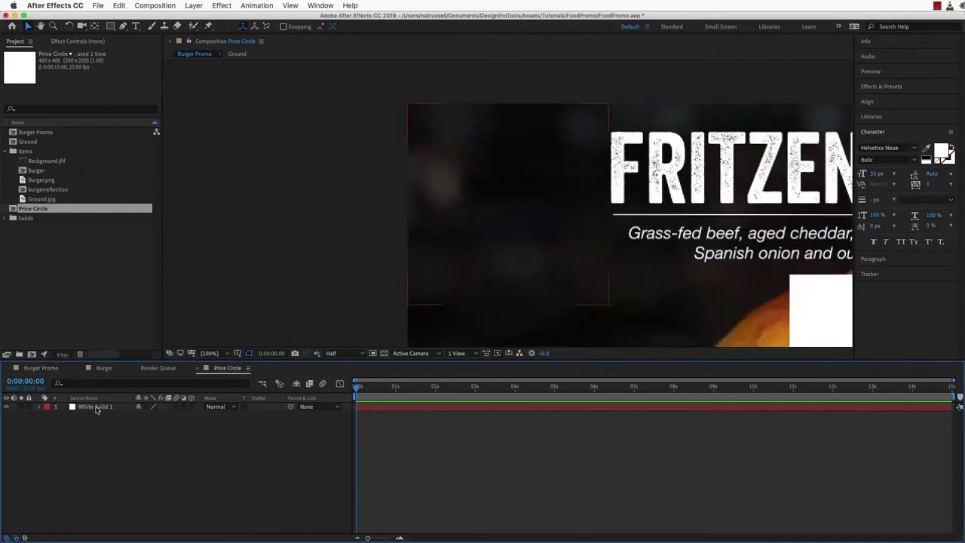
Mask the white solid into a full-size circle with the Ellipse tool
left_click_drag(110, 26, 143, 51)
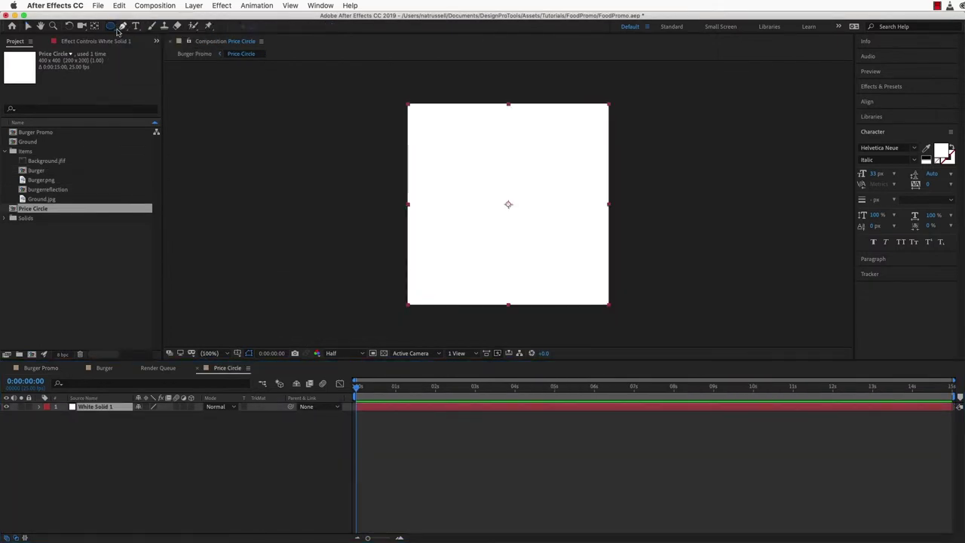
double_click(111, 27)
key("v")
Add the text "$12" inside the white circle and set its font to Veneer
left_click(490, 208)
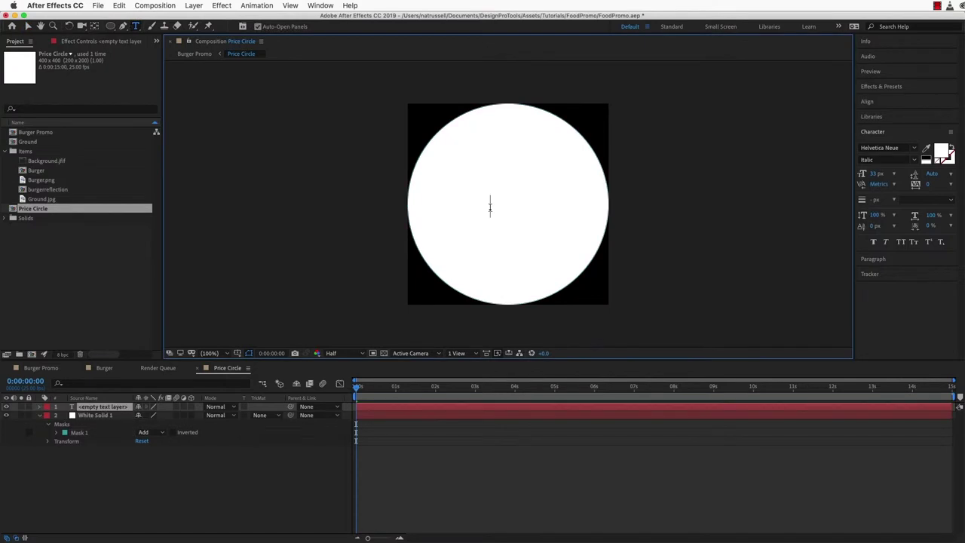
left_click(28, 26)
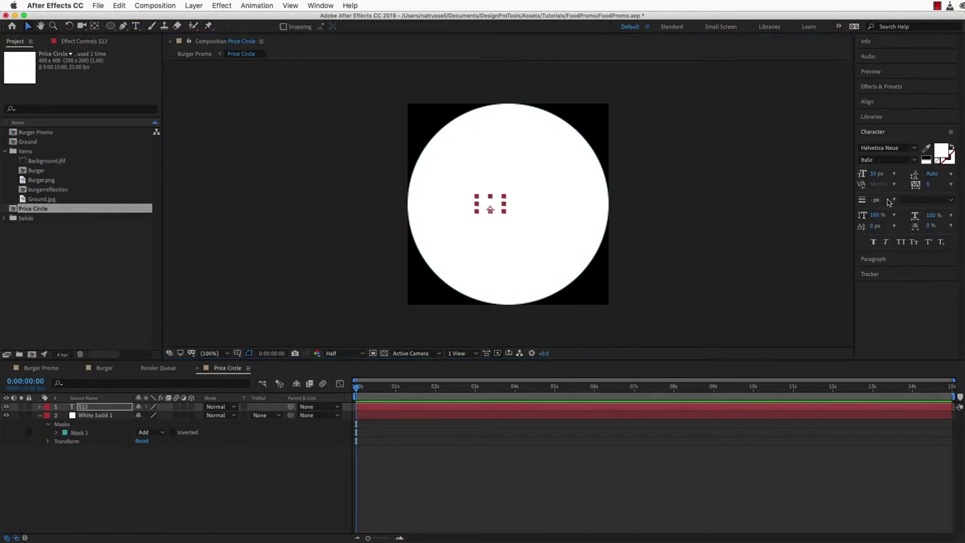
left_click(891, 147)
type("veneer")
left_click(904, 175)
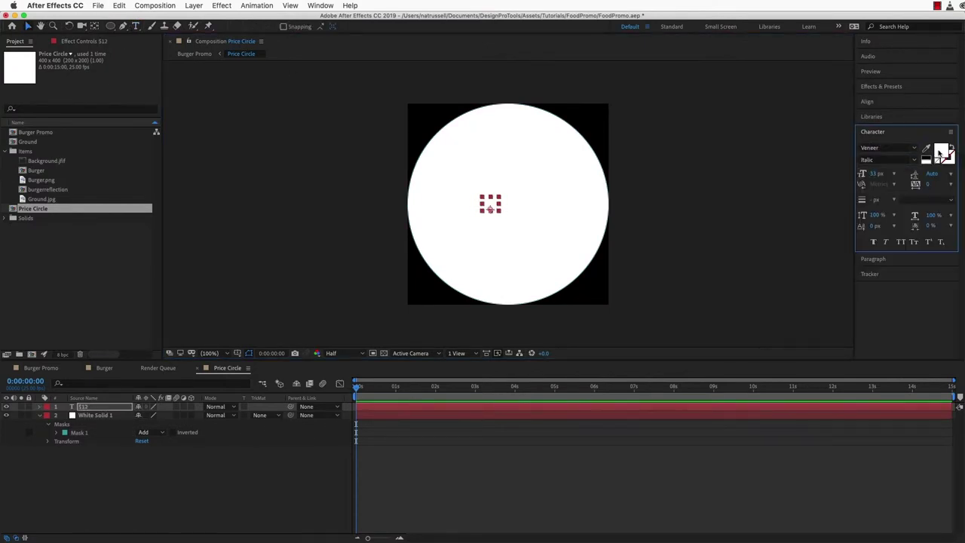
Colour the "$12" text black and enlarge it to about 319 px, positioned over the circle
left_click(940, 151)
left_click_drag(576, 502, 531, 534)
left_click(751, 407)
left_click_drag(875, 173, 963, 173)
left_click_drag(509, 166, 512, 215)
Shrink the dollar sign to 205 px and raise it with a 65 px baseline shift
double_click(470, 203)
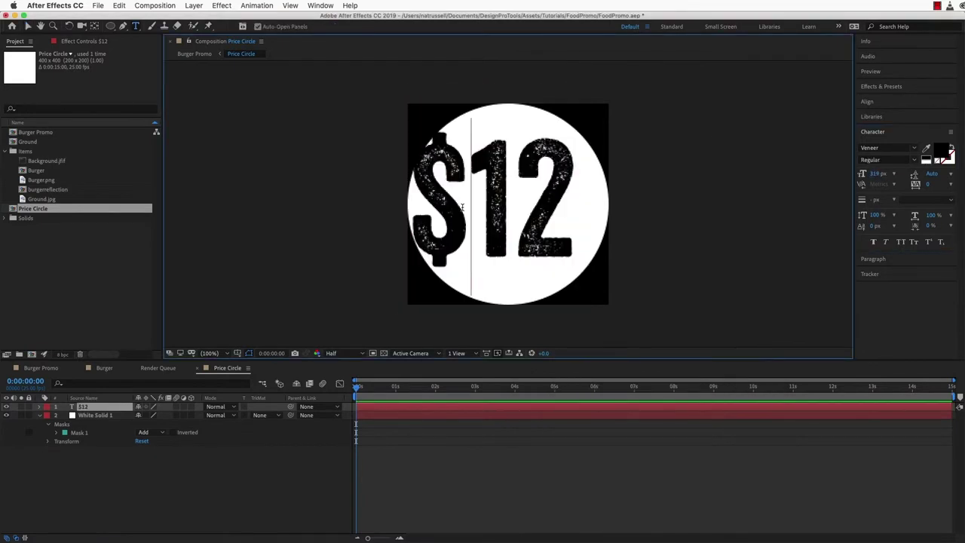
key("shift+Left")
left_click_drag(876, 176, 43, 65)
left_click(28, 26)
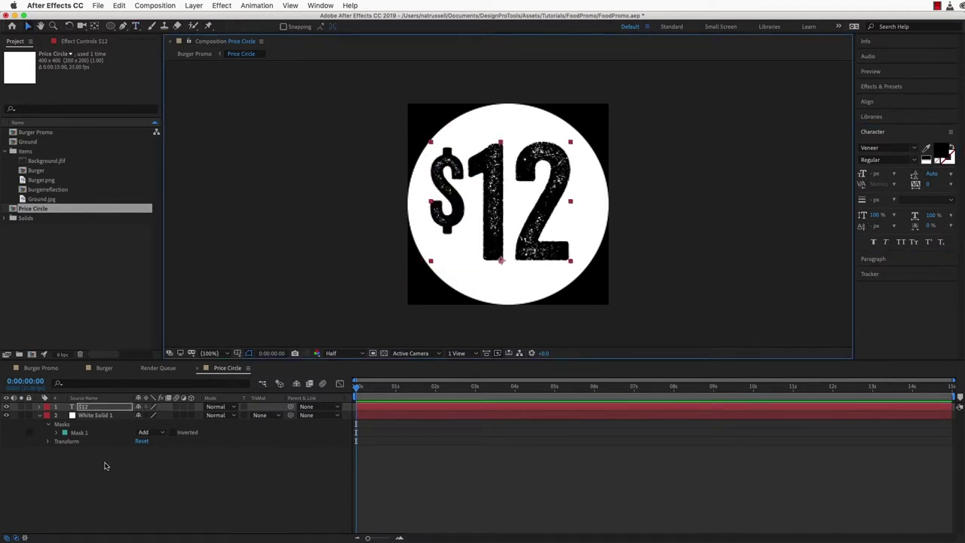
Scale the white circle to 92% and the "$12" text to 89%, nudging the text toward the circle's center
left_click(101, 416)
key("s")
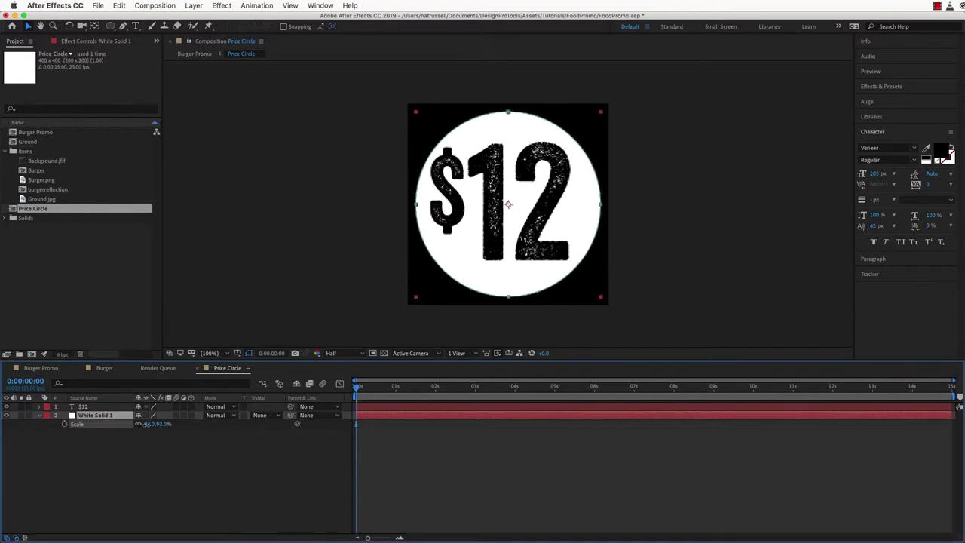
left_click(113, 407)
key("s")
left_click_drag(152, 416, 144, 416)
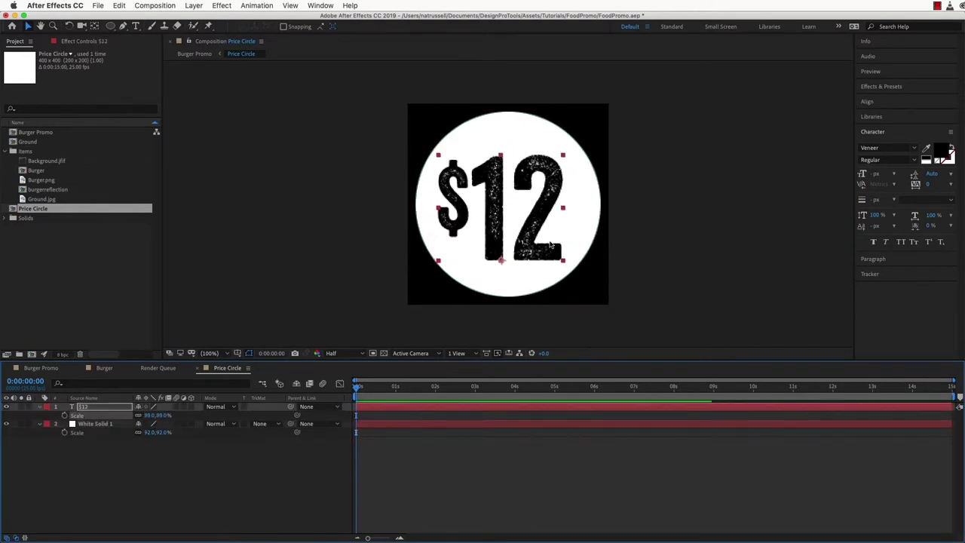
left_click_drag(549, 232, 548, 229)
Apply the Roughen Edges effect to the white circle and adjust its Border value
left_click(94, 423)
left_click(881, 86)
left_click(887, 100)
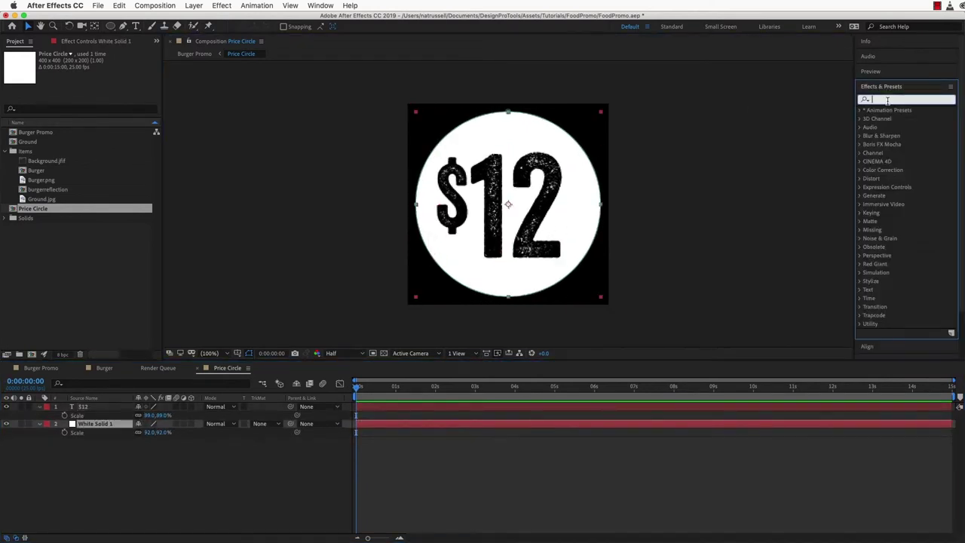
type("roughen")
double_click(899, 119)
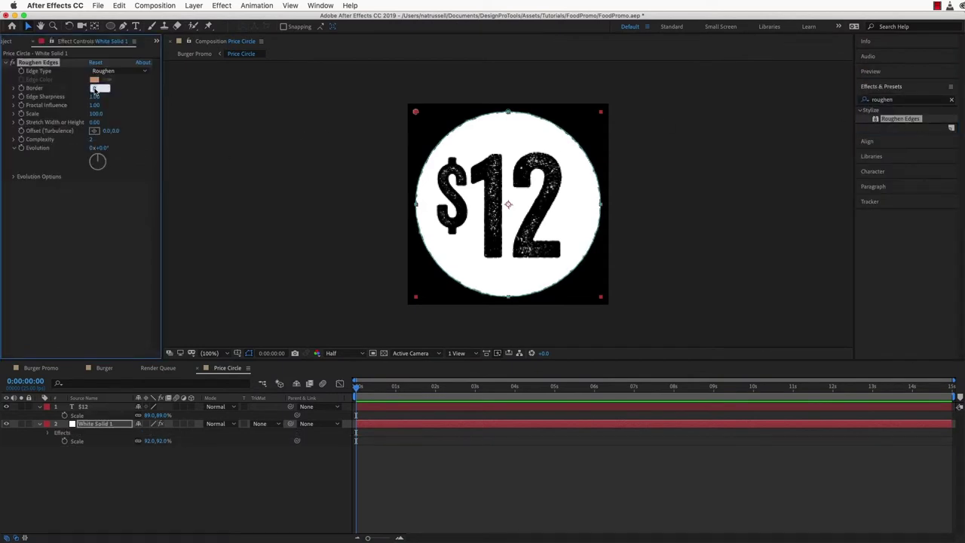
left_click(420, 530)
Return to the Burger Promo composition and move the price circle to the right side of the burger
left_click(195, 369)
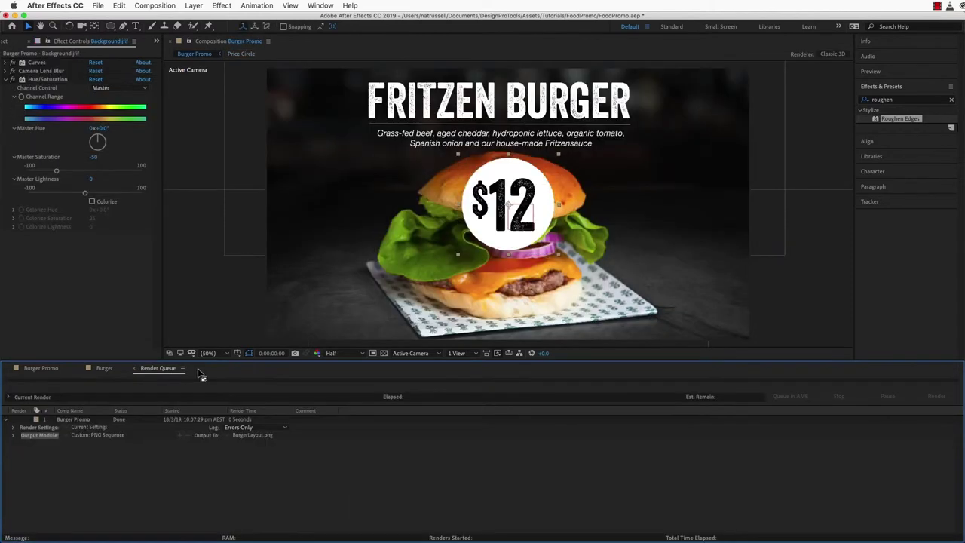
left_click(41, 367)
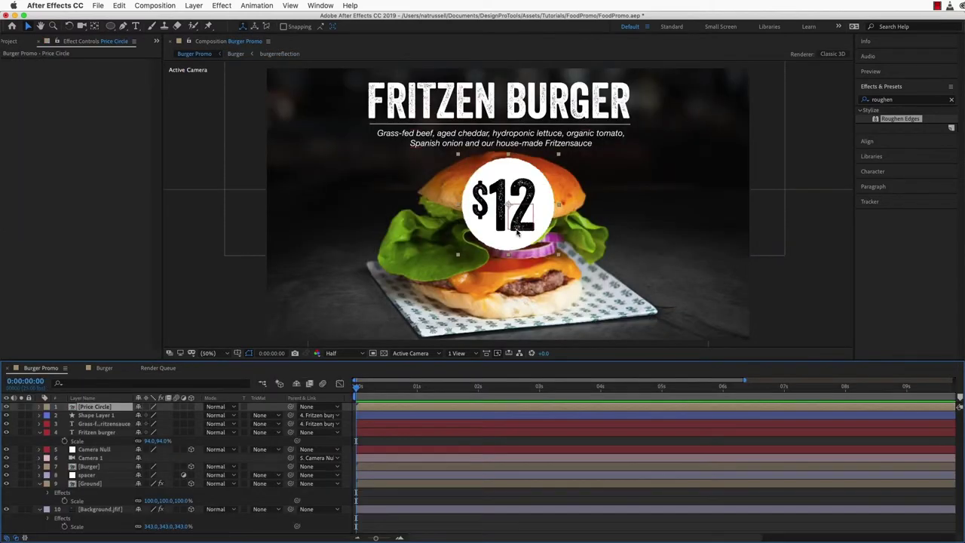
left_click(541, 245)
left_click_drag(541, 245, 669, 264)
Tilt the price circle slightly counterclockwise and scale it to 84%
key("r")
left_click_drag(150, 416, 139, 416)
key("s")
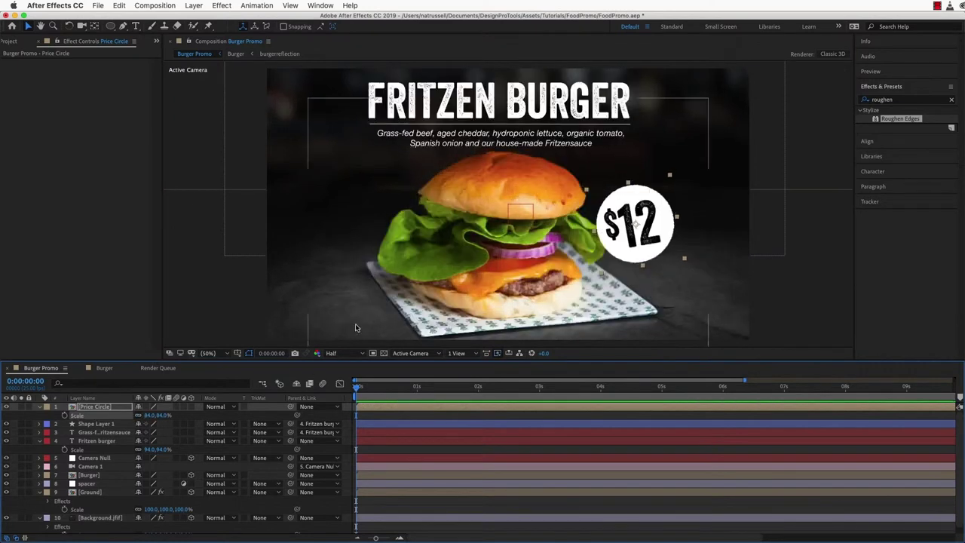
Make the price circle a 3D layer and bring it forward to Z -226, overlapping the burger's right edge
left_click(191, 407)
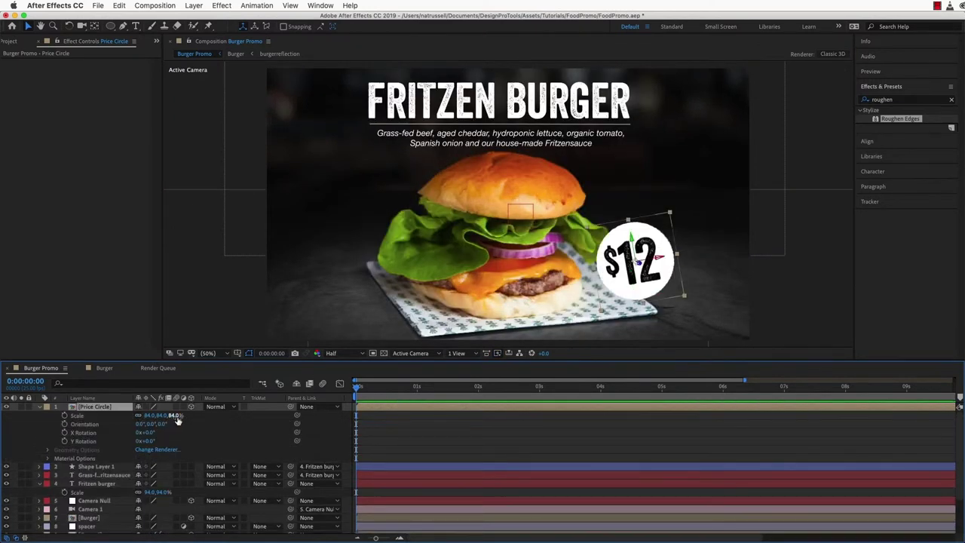
key("p")
left_click_drag(631, 285, 619, 255)
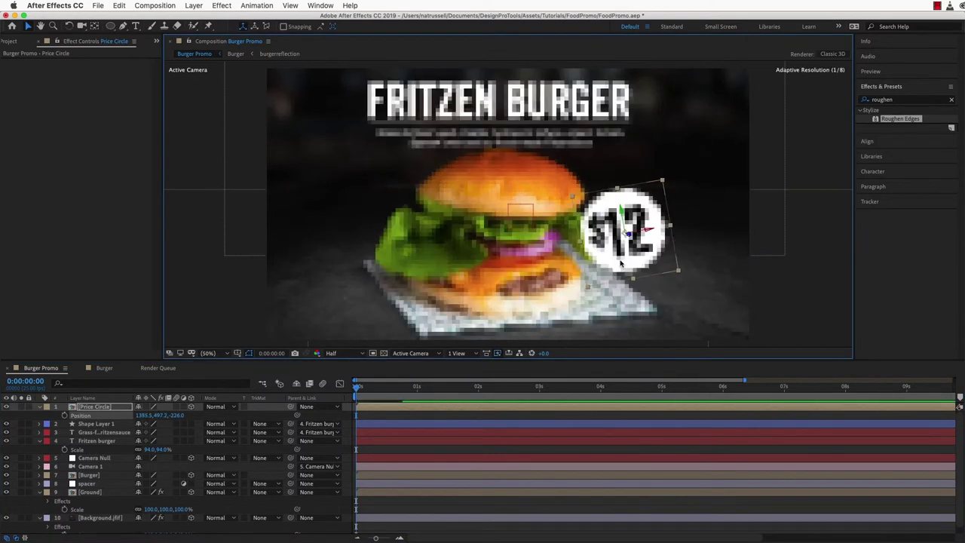
Turn the title, divider line and description into 3D layers, and push the title group back in depth above the burger
left_click(98, 441)
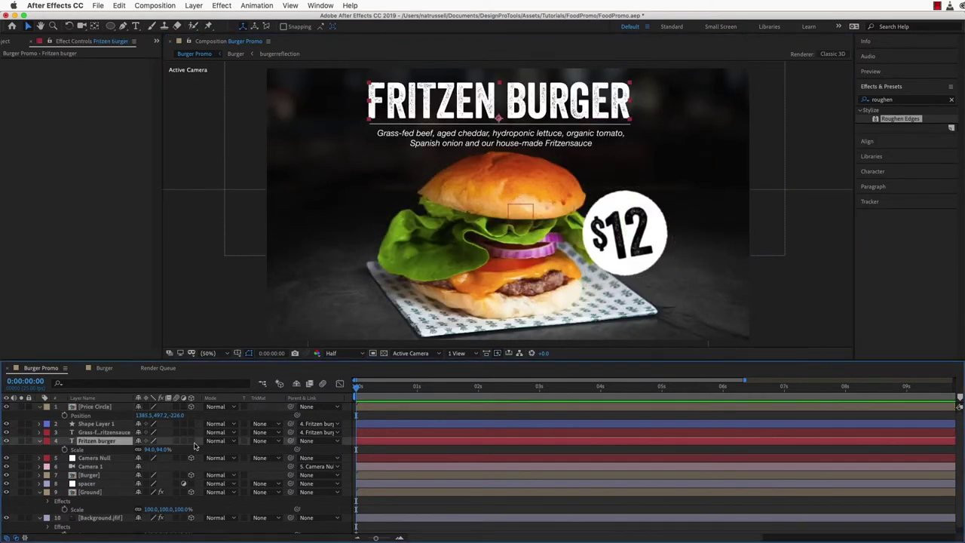
key("p")
left_click_drag(155, 449, 275, 400)
left_click_drag(499, 134, 499, 95)
Scale the title to 104% and nudge it slightly up
key("s")
left_click_drag(149, 450, 156, 449)
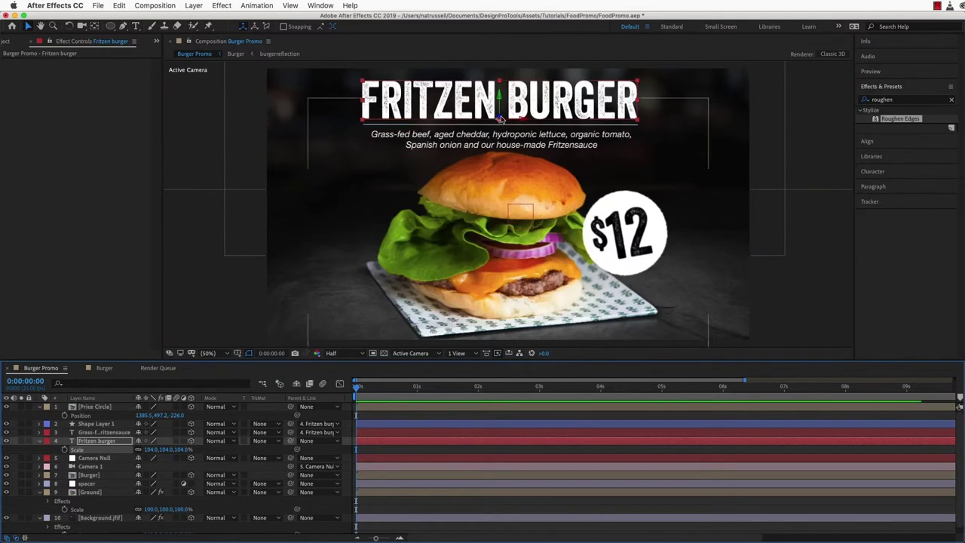
left_click_drag(499, 103, 499, 99)
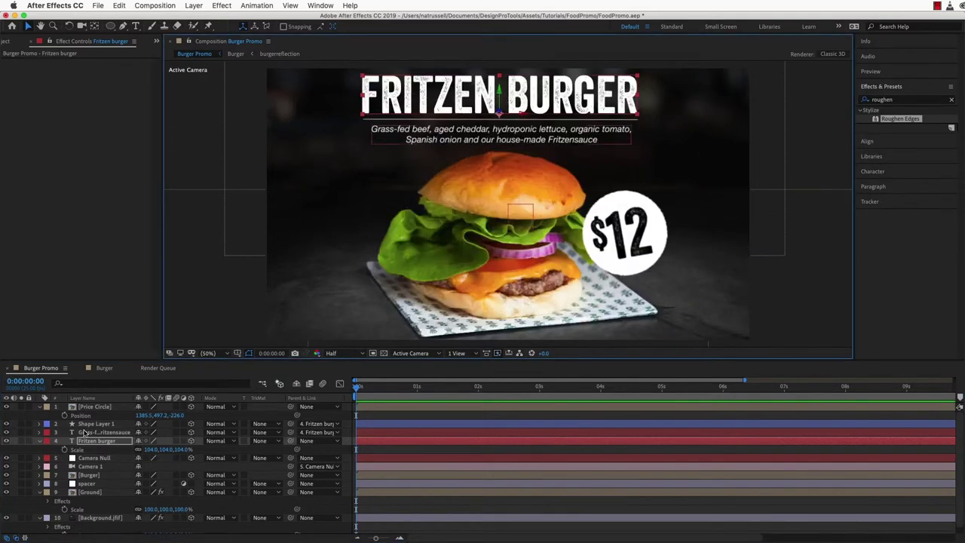
Move the Camera Null layer to the top of the stack and raise the null to Y 370
left_click(113, 458)
left_click_drag(113, 458, 117, 407)
left_click_drag(508, 185, 508, 181)
Animate the Camera Null's position from Z -364 at the start to Z 0 at 7 seconds, and rotate it slightly about Y at the start
left_click(64, 415)
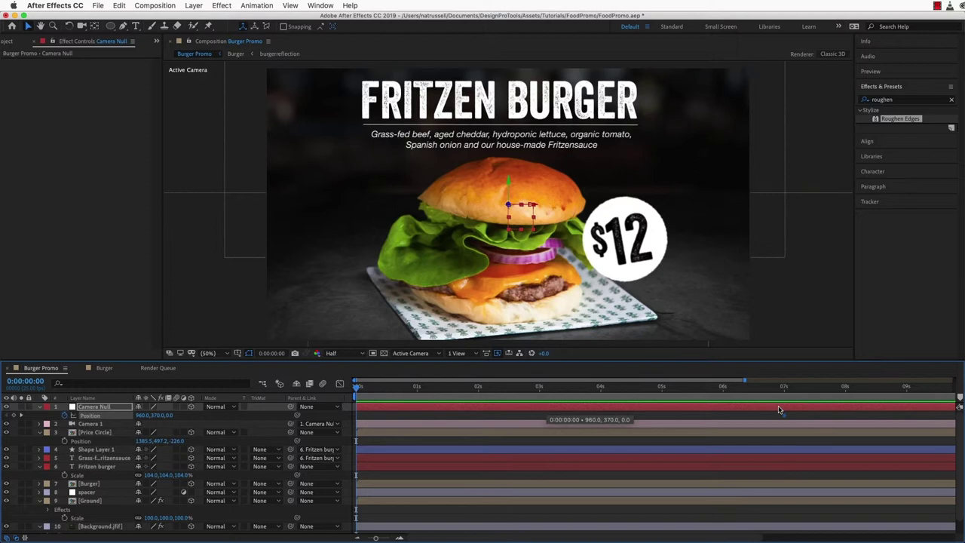
left_click_drag(510, 205, 599, 204)
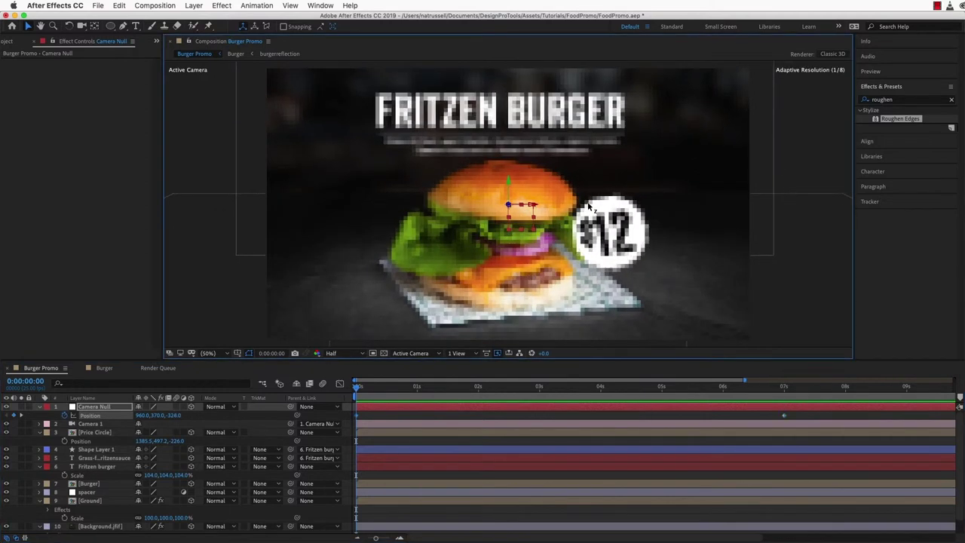
key("shift+r")
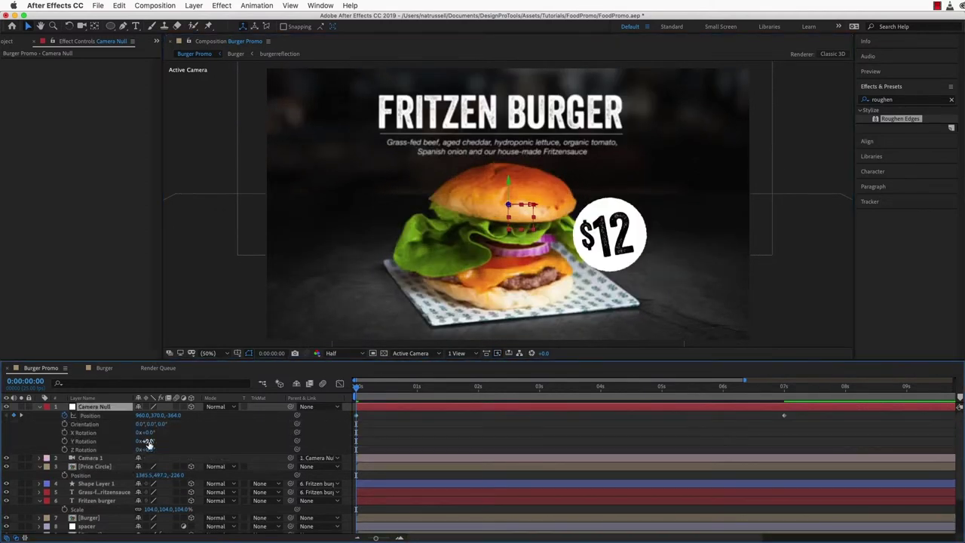
left_click_drag(154, 441, 71, 441)
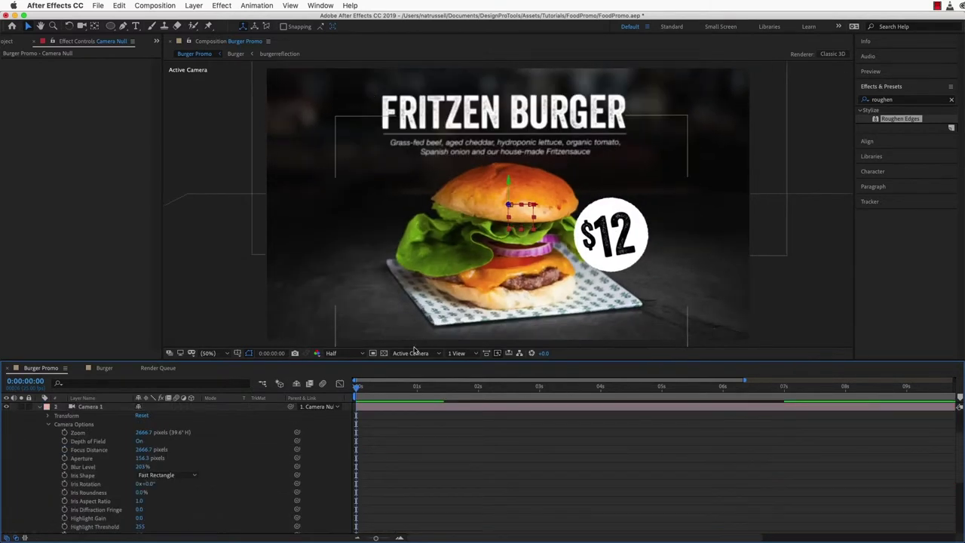
Using a two-view horizontal layout, animate Camera 1's focus distance from 3021.7 pixels at the start to 2665.7 pixels at 7 seconds
left_click(458, 353)
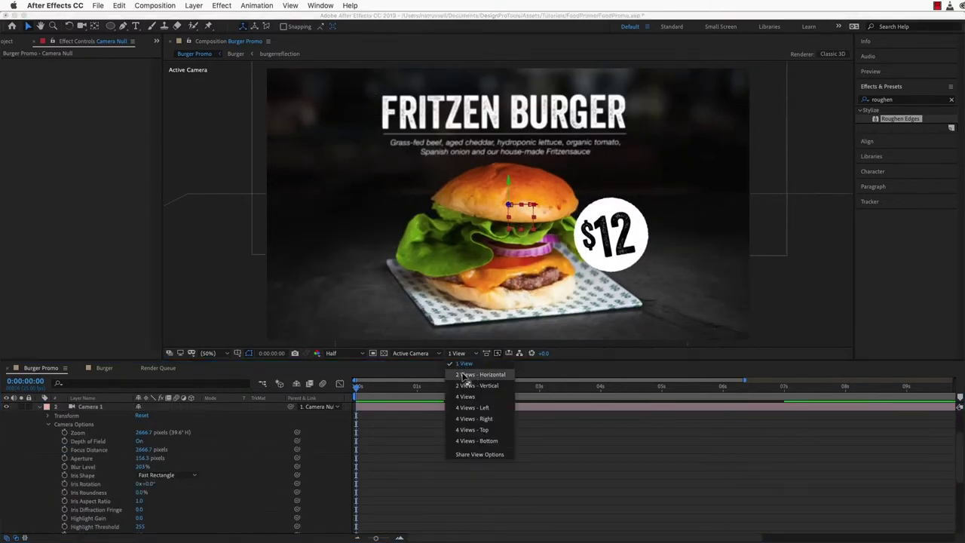
left_click(480, 374)
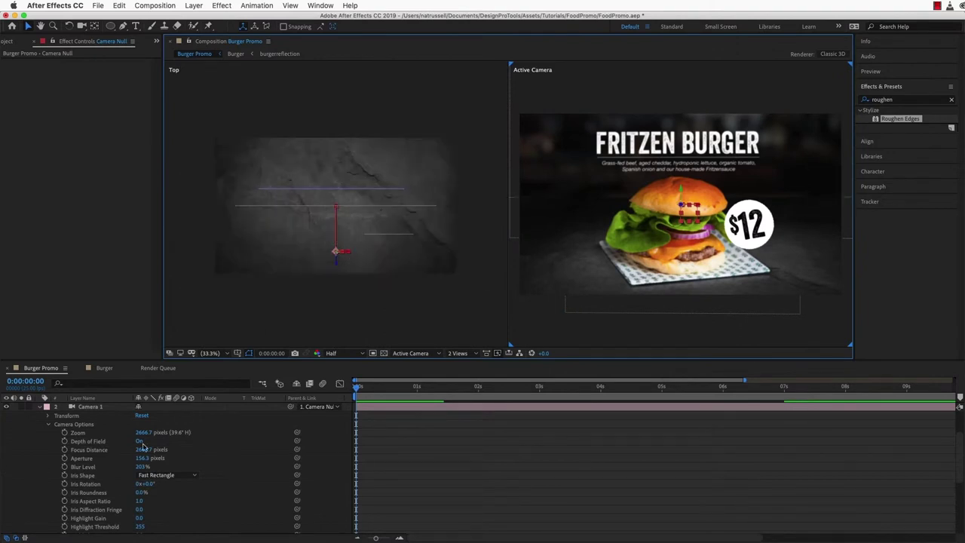
scroll(115, 452, "down", 1)
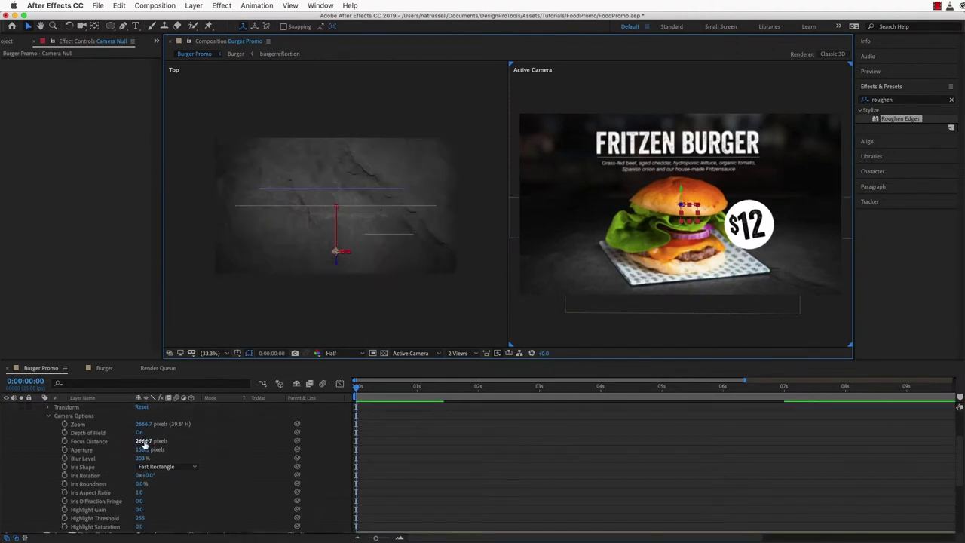
left_click_drag(143, 445, 213, 445)
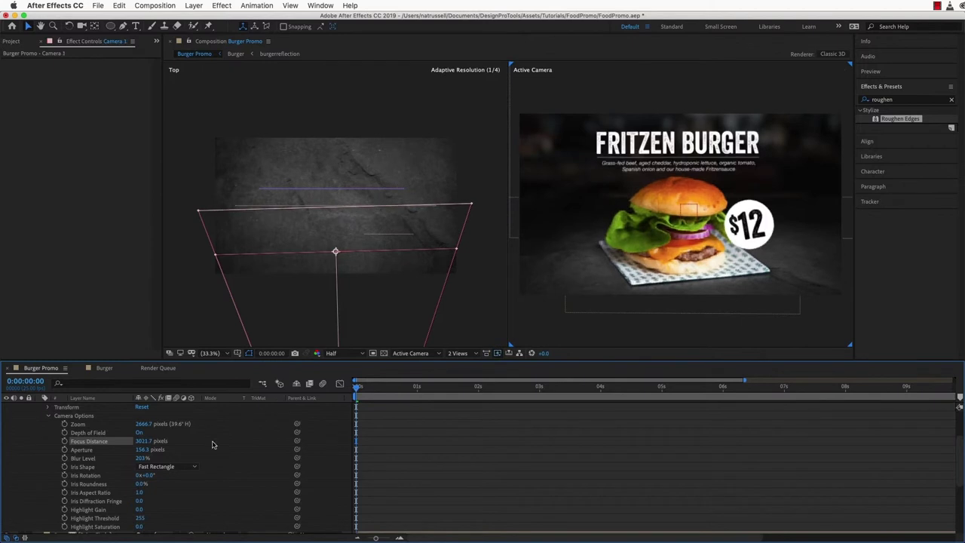
scroll(738, 430, "up", 7)
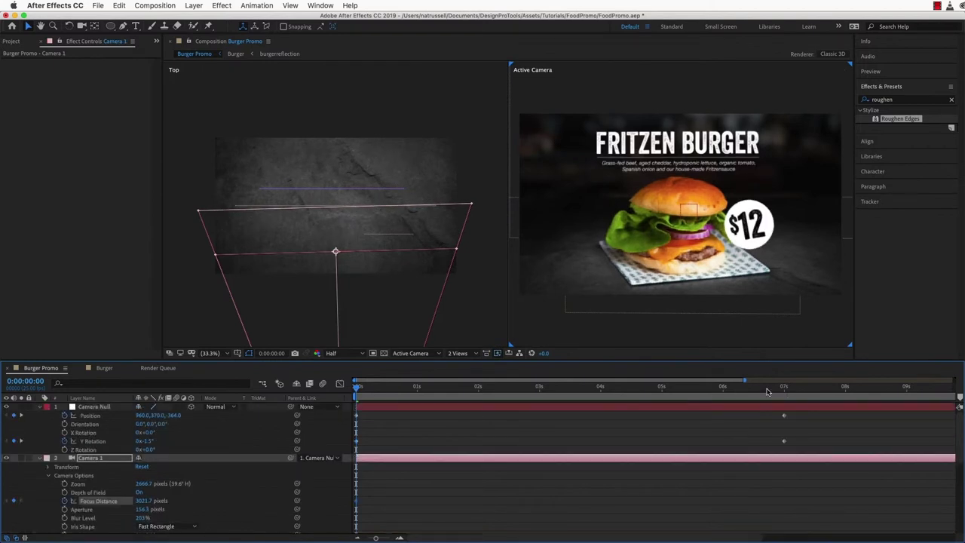
left_click(784, 387)
left_click_drag(143, 500, 121, 502)
left_click(430, 500)
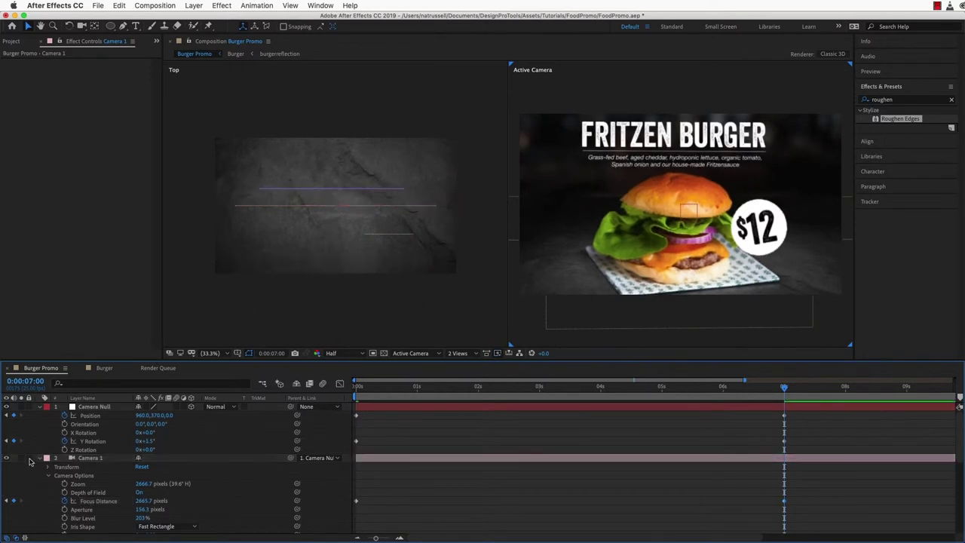
Collapse the Camera 1 properties, return to a single view and preview the camera move from the start
left_click(40, 458)
left_click(333, 161)
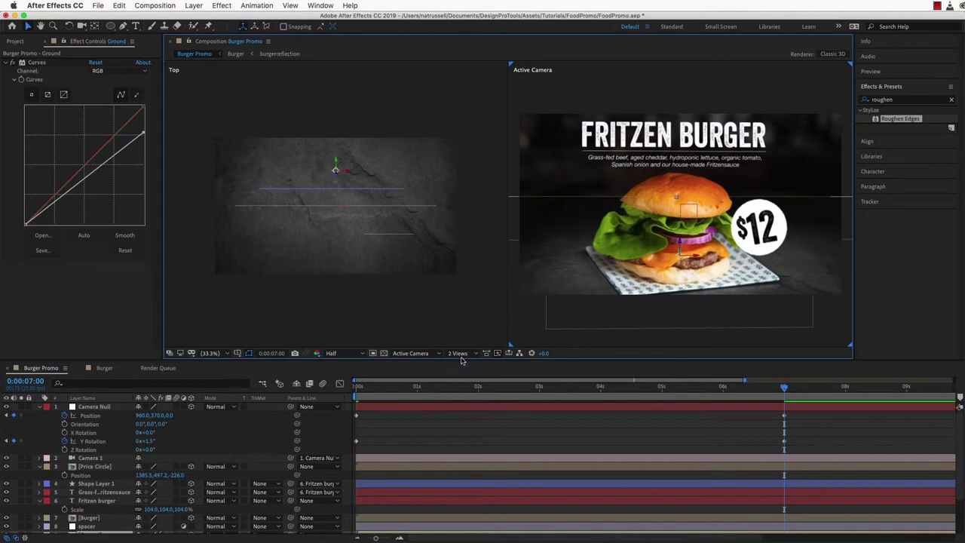
left_click(458, 353)
left_click(464, 368)
left_click(357, 386)
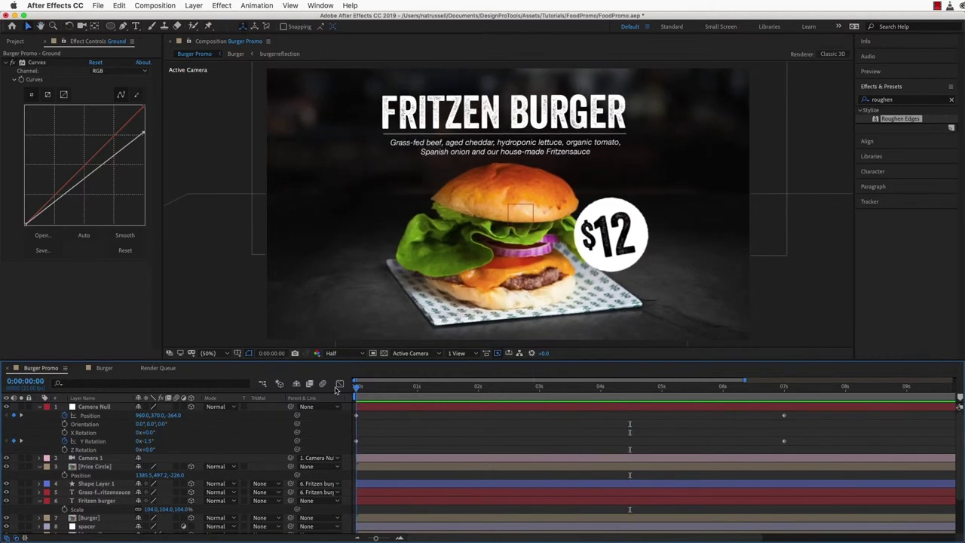
key("space")
Keyframe the Camera Null's X rotation at -4° at the start and raise the null to Y 344.1
left_click_drag(150, 432, 148, 435)
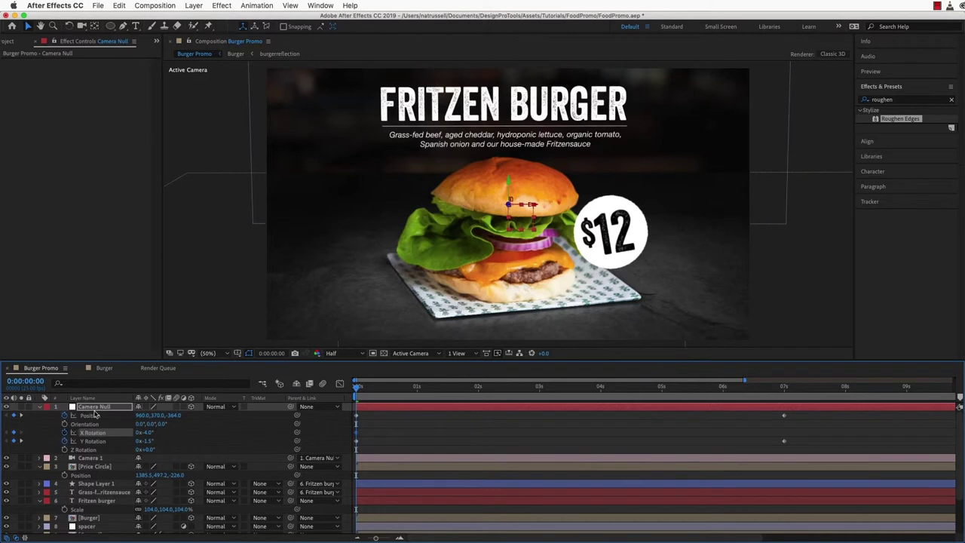
left_click(100, 408)
key("shift+Up")
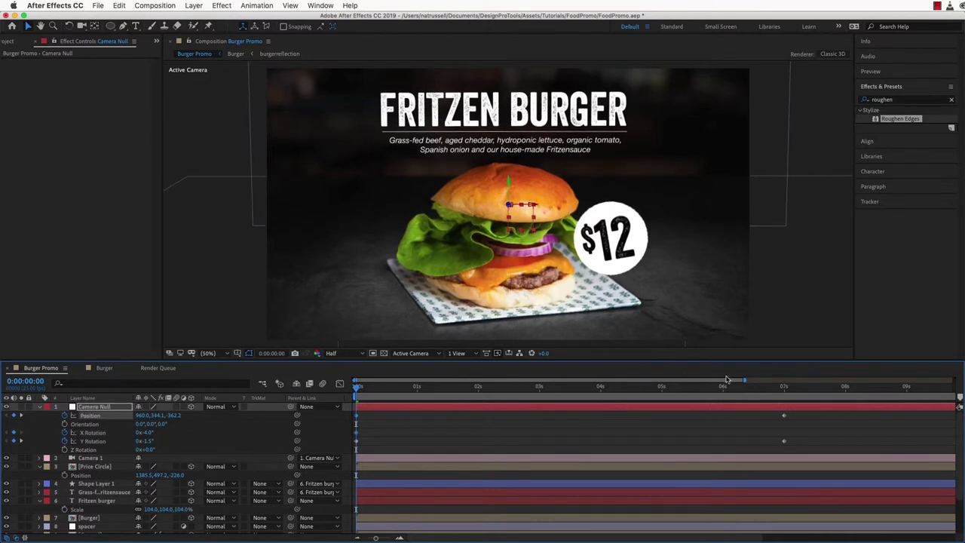
At 7 seconds, set the Camera Null's X rotation to 2° and raise the null to Y 368
key("k")
left_click_drag(153, 432, 148, 434)
left_click(148, 434)
type("2")
key("Return")
key("Up")
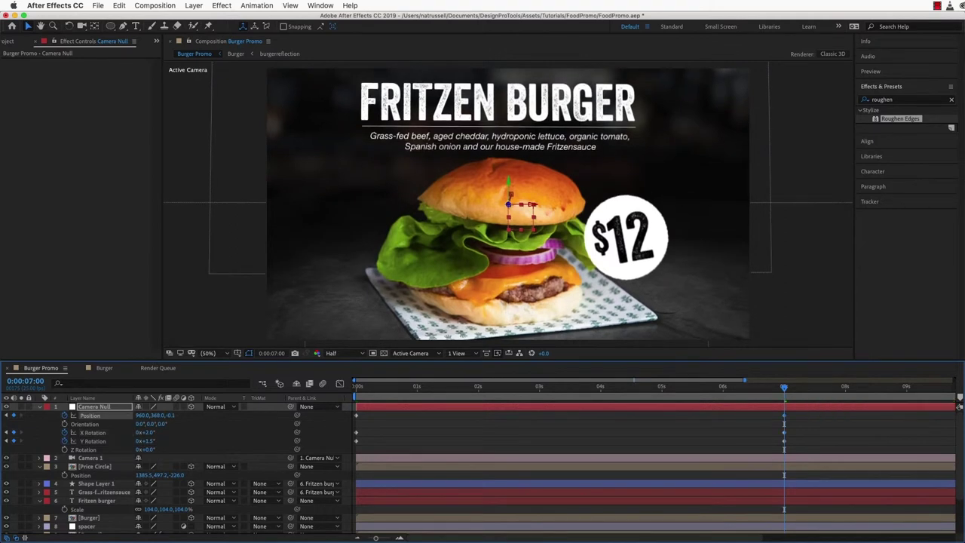
Add position, scale and Z rotation keyframes to the Price Circle layer
key("j")
left_click(98, 466)
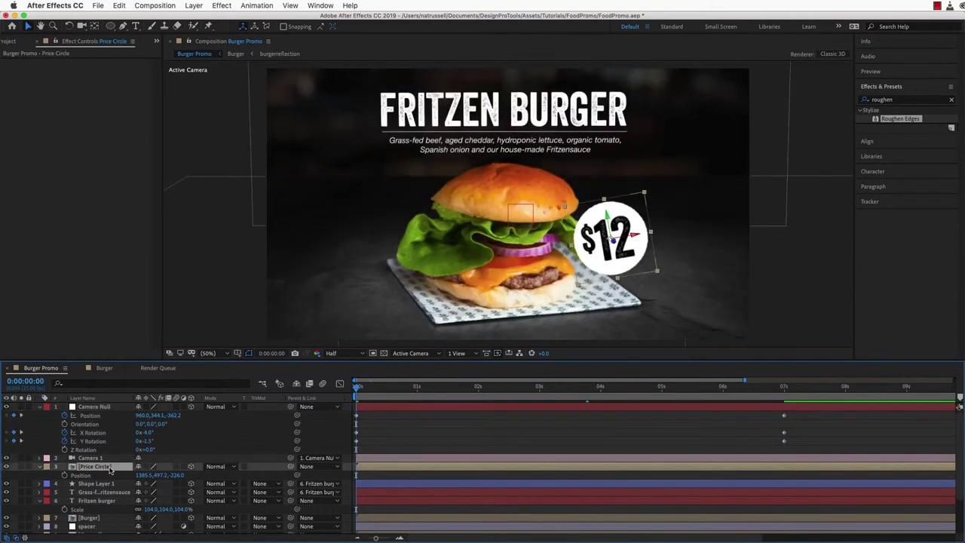
key("p")
key("p")
key("shift+s")
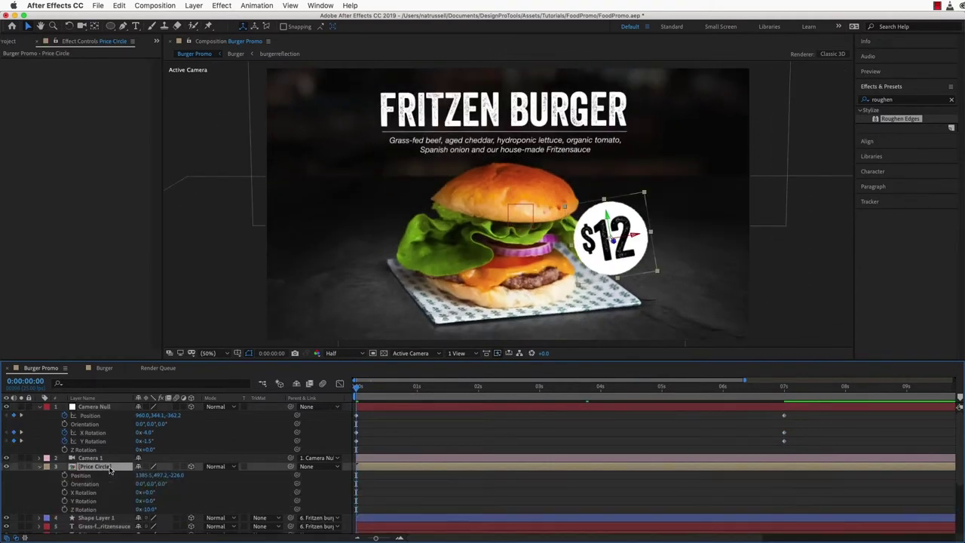
key("shift+r")
left_click(65, 518)
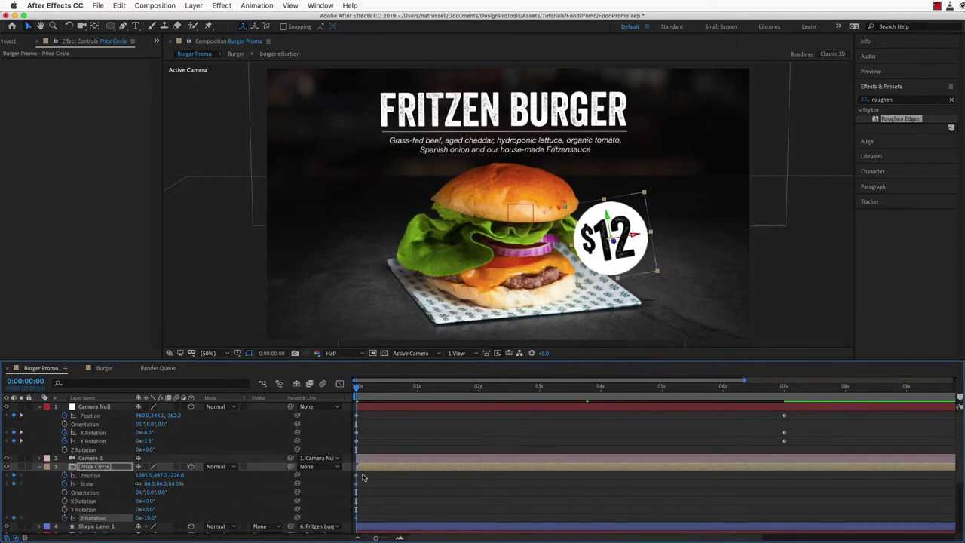
Animate the price circle in from 0% scale and -37° Z rotation at the start, with a 99% scale overshoot before its end keyframe
left_click(348, 490)
left_click_drag(149, 517, 137, 519)
left_click_drag(148, 484, 156, 483)
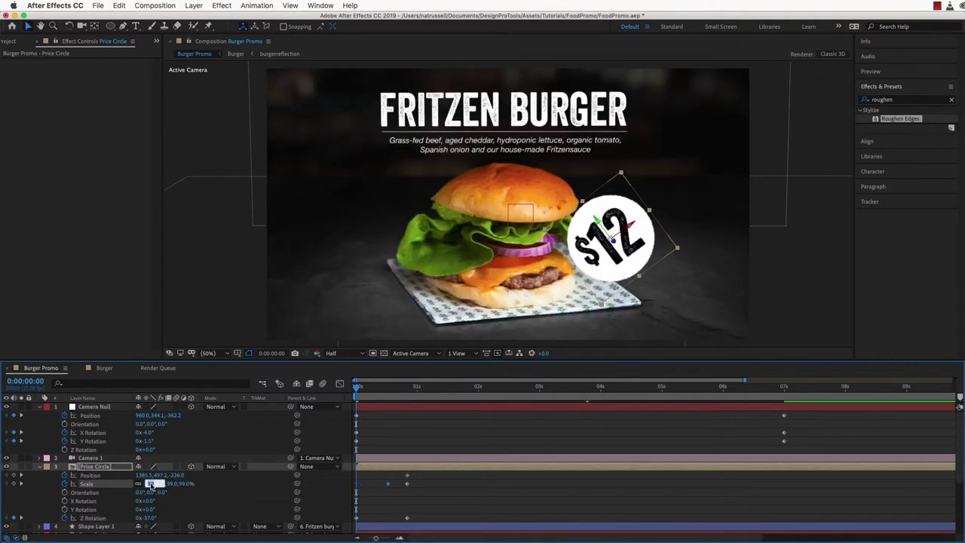
type("0")
key("Return")
Remove the price circle's position keyframes, and easy ease and slightly delay its scale and rotation animation
left_click(65, 476)
left_click_drag(423, 477, 352, 523)
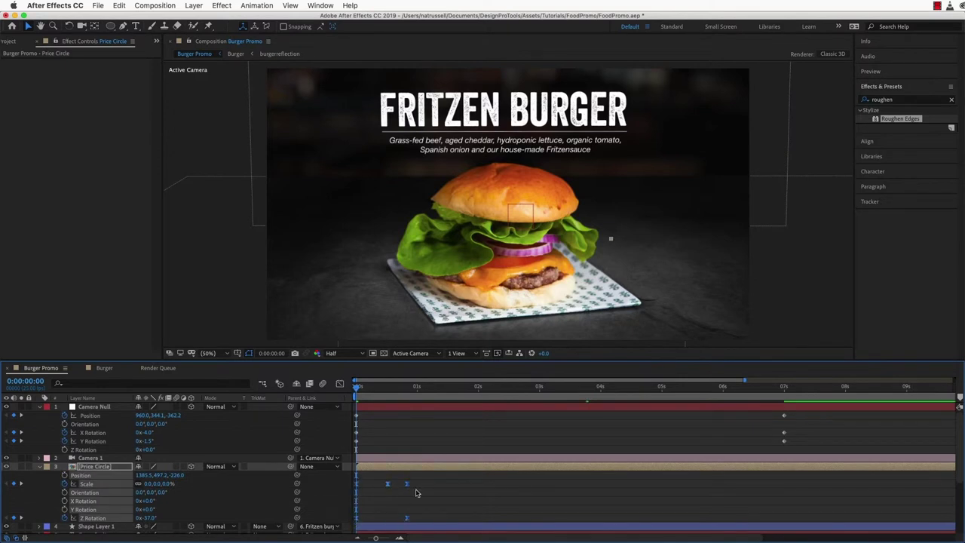
key("space")
left_click_drag(384, 466, 409, 468)
Animate the divider line and description rising from behind the burger, starting at Y 478.3 and Y 250.3 with 0% opacity and ending at 100%
scroll(107, 450, "down", 5)
left_click(116, 450)
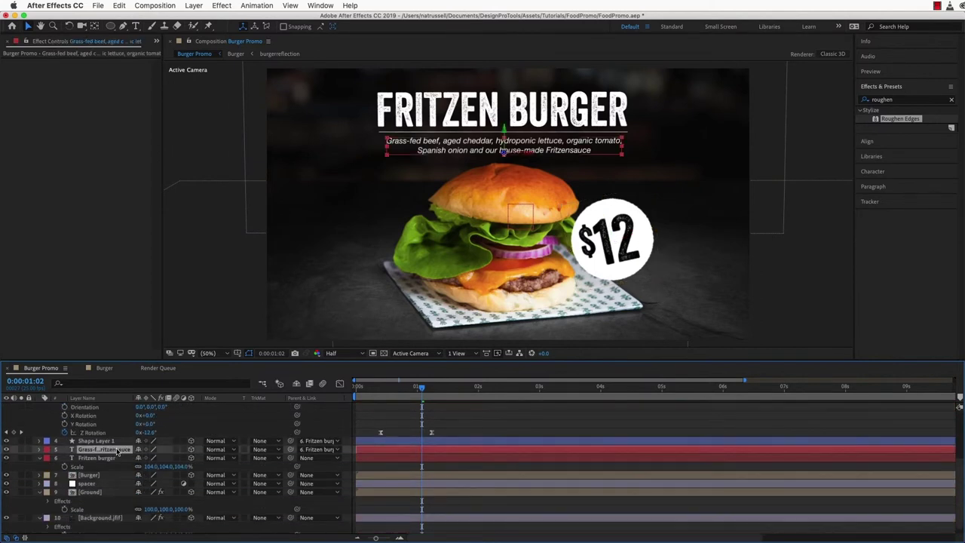
left_click(110, 441, "shift")
key("p")
key("shift+t")
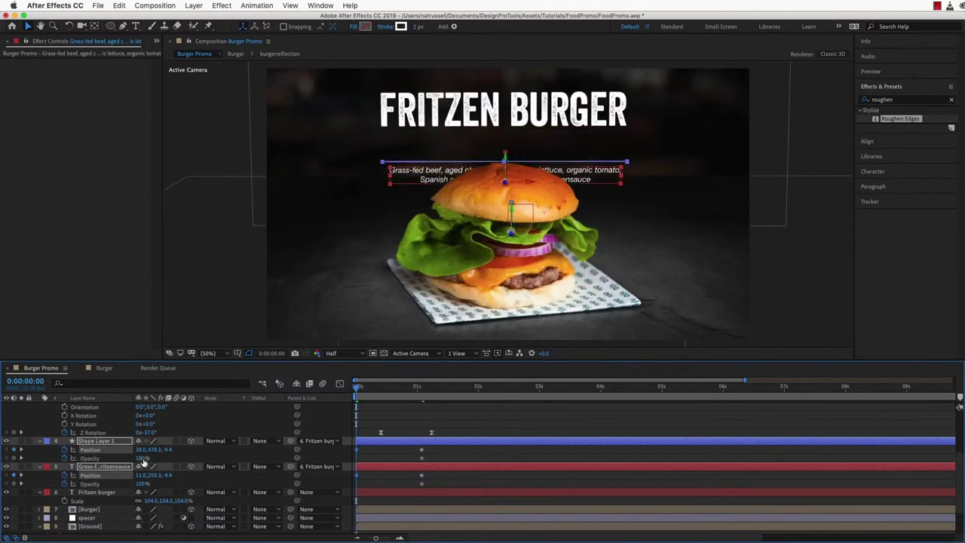
left_click_drag(142, 460, 81, 458)
Easy ease and shorten the divider line and description animations, staggering the description's start after the line's
left_click_drag(433, 449, 379, 488)
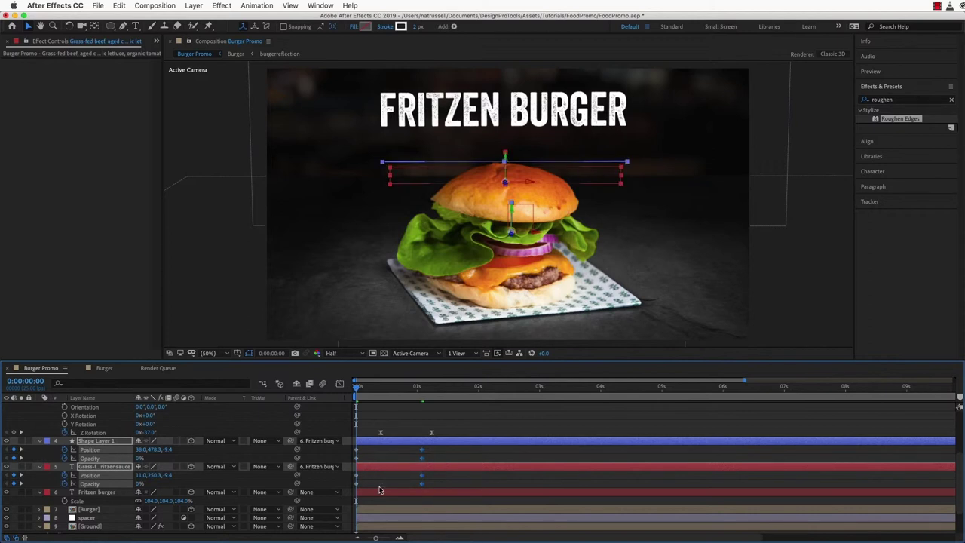
left_click(420, 457)
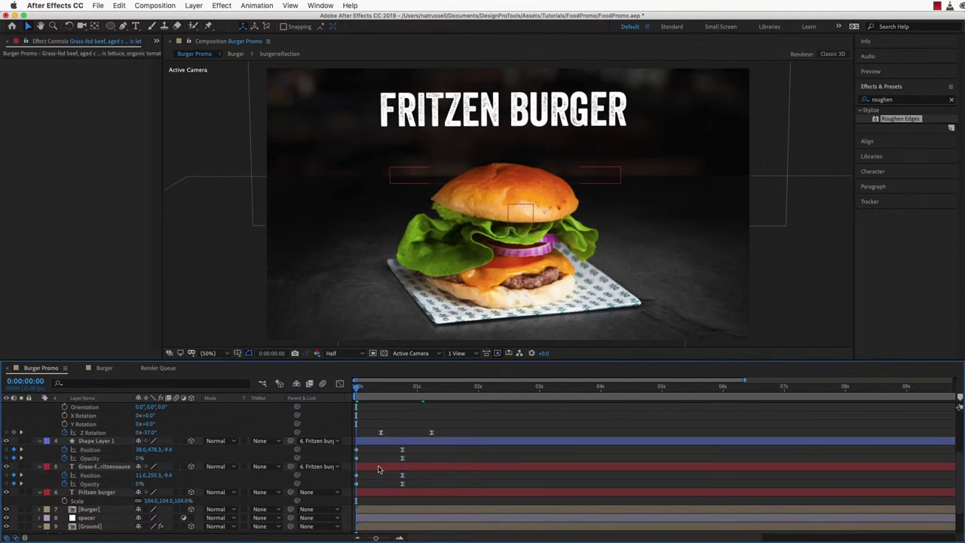
left_click_drag(379, 467, 394, 464)
left_click(384, 456)
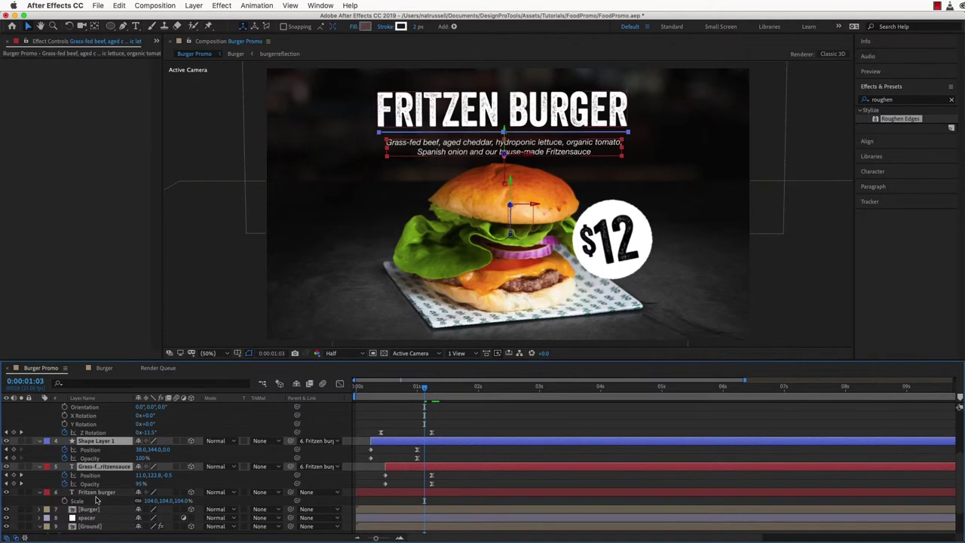
Add title position keyframes at 0:21 and 1:06, trying Y -8 as an overshoot at the 0:21 keyframe
key("ctrl+Down")
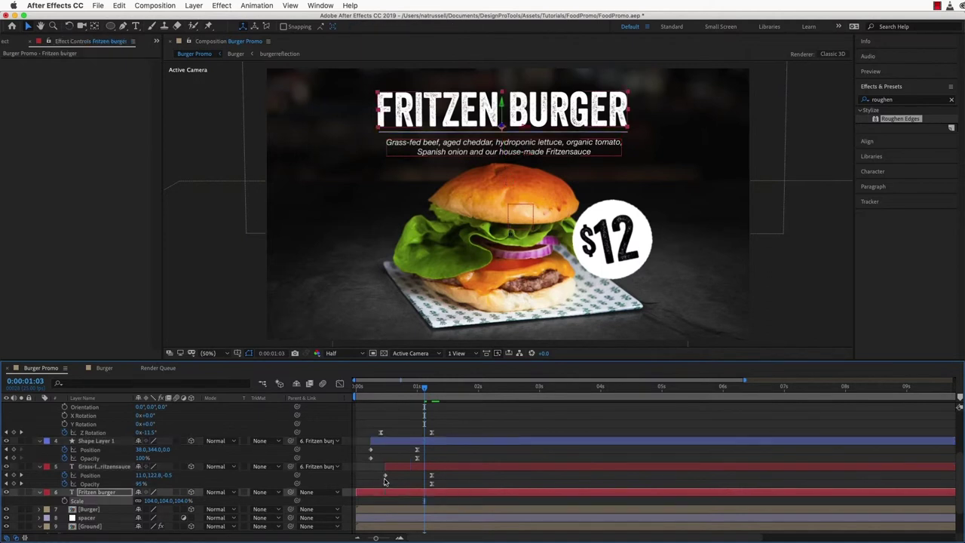
left_click(392, 442)
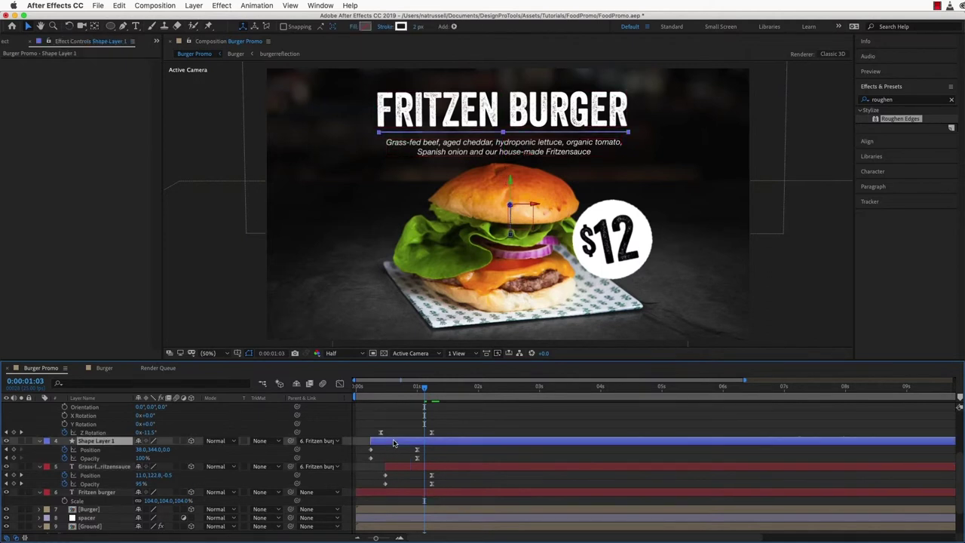
left_click_drag(369, 388, 432, 387)
left_click(105, 492)
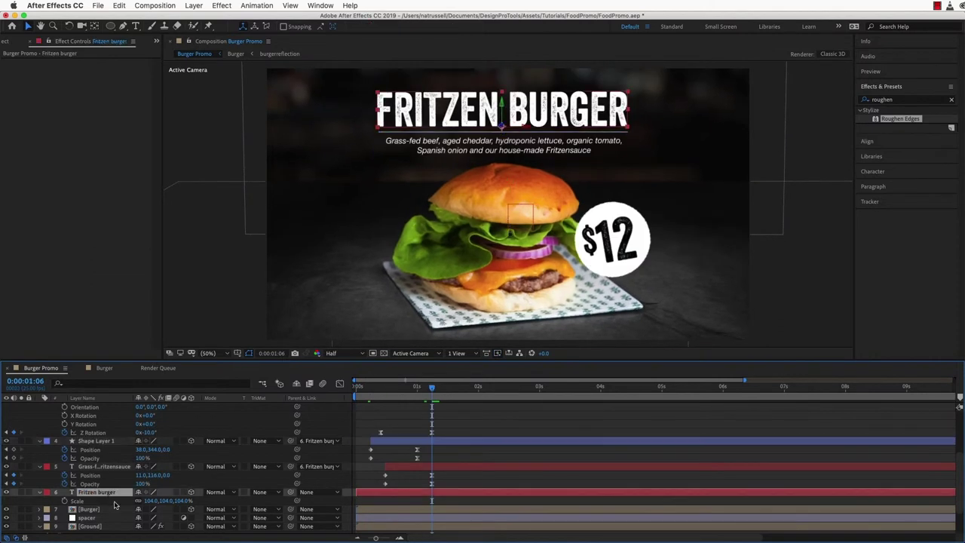
key("p")
left_click(406, 389)
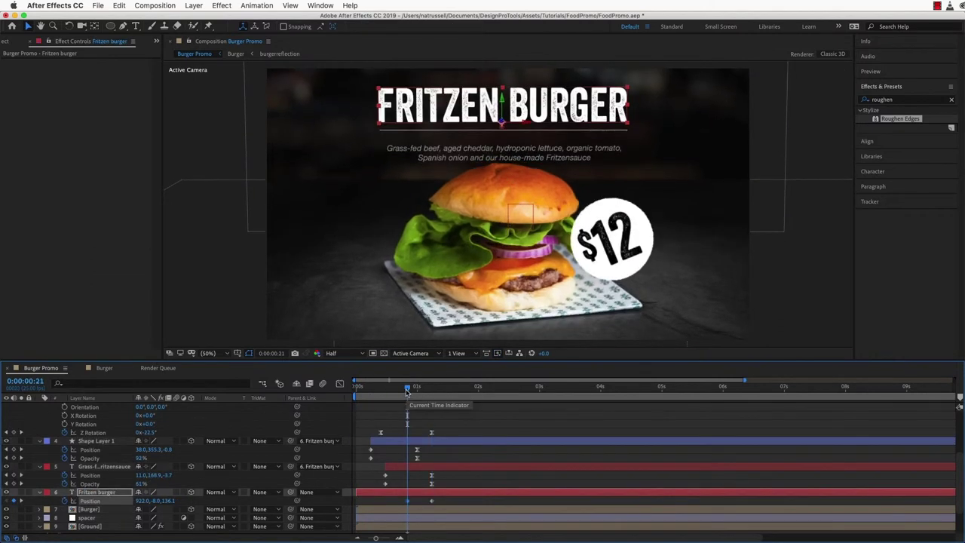
key("shift+Down")
Unparent the divider line and description from the title by setting their parent to None
left_click(106, 467)
left_click(114, 441, "shift")
left_click(333, 441)
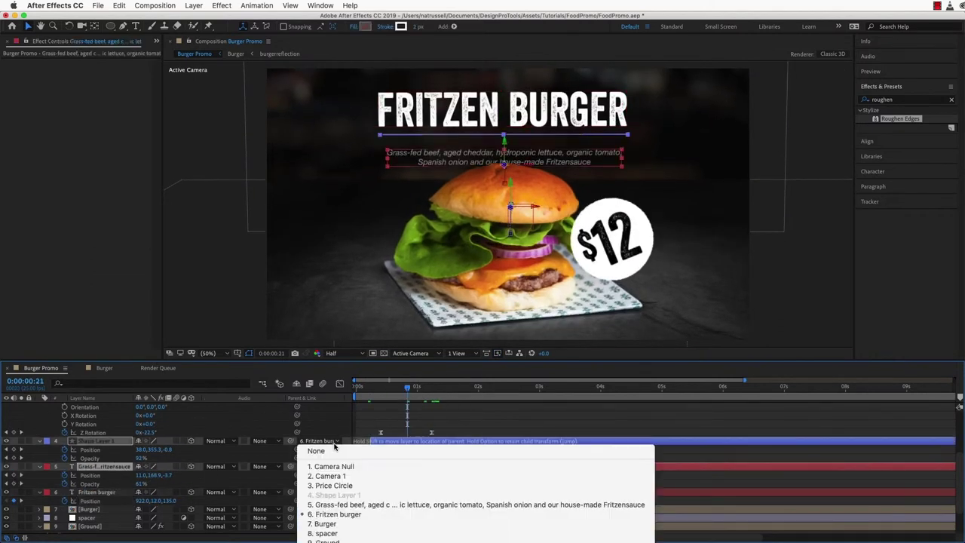
left_click(333, 451)
Animate the title rising from behind the burger, starting at Y 223.5 at 0:00, and move its other position keyframes earlier with easing
left_click(102, 493)
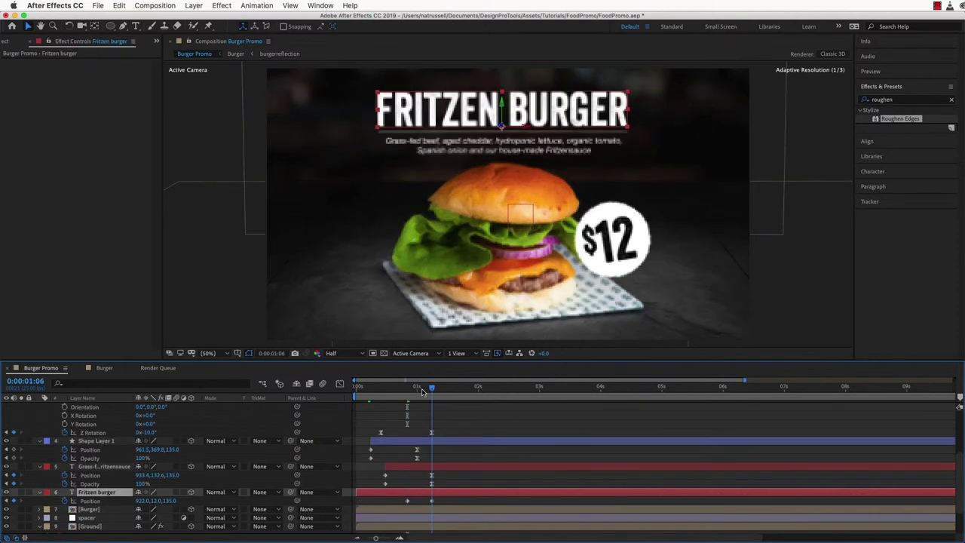
left_click_drag(404, 389, 357, 389)
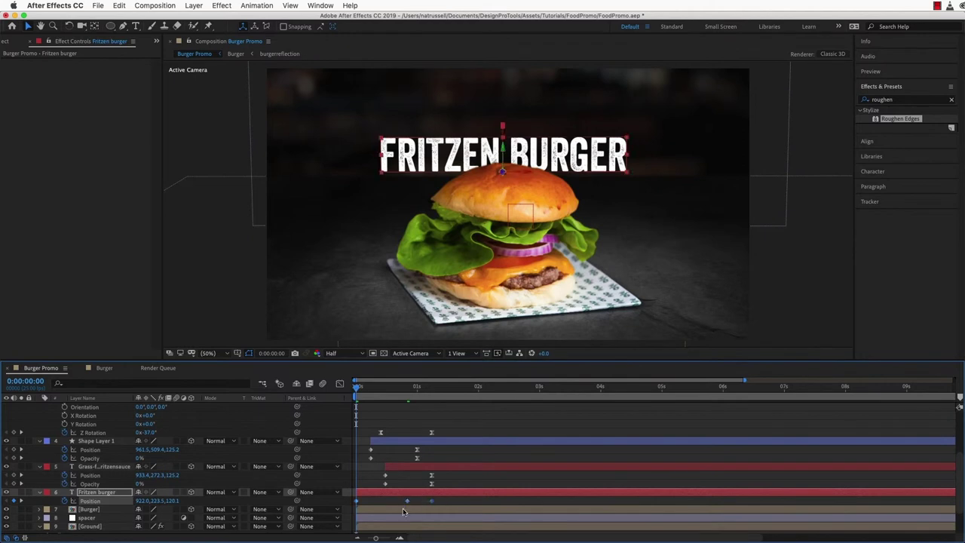
left_click_drag(407, 502, 395, 502)
left_click(368, 415)
Create a white solid directly above the title layer, resize it to cover the title and make it a 3D layer
left_click_drag(357, 388, 420, 389)
left_click(106, 493)
key("super+y")
left_click(731, 447)
left_click_drag(559, 153, 624, 83)
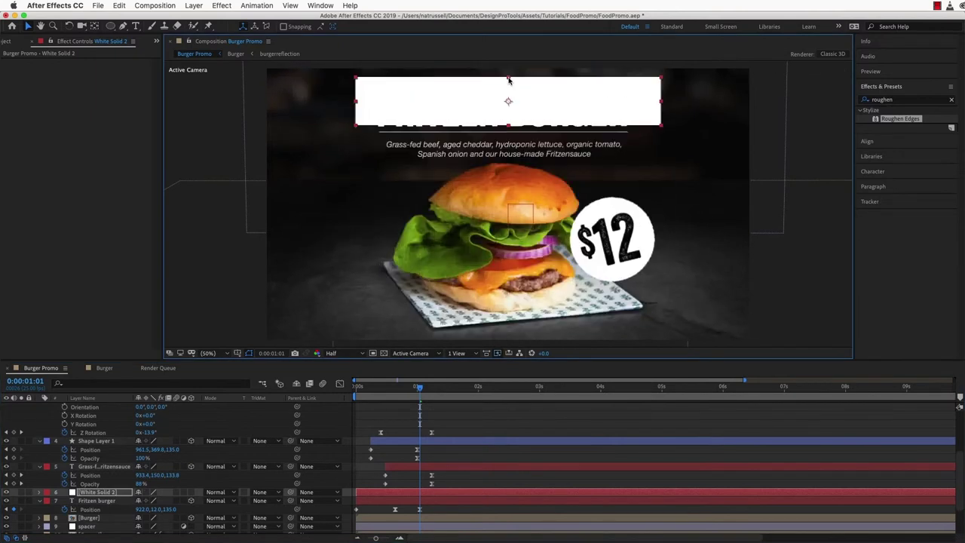
left_click(190, 491)
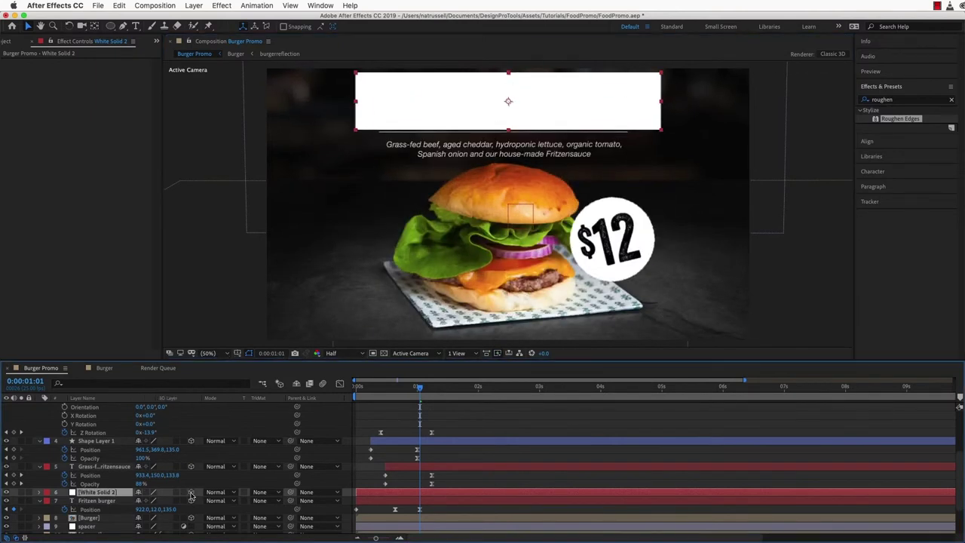
left_click_drag(568, 150, 570, 104)
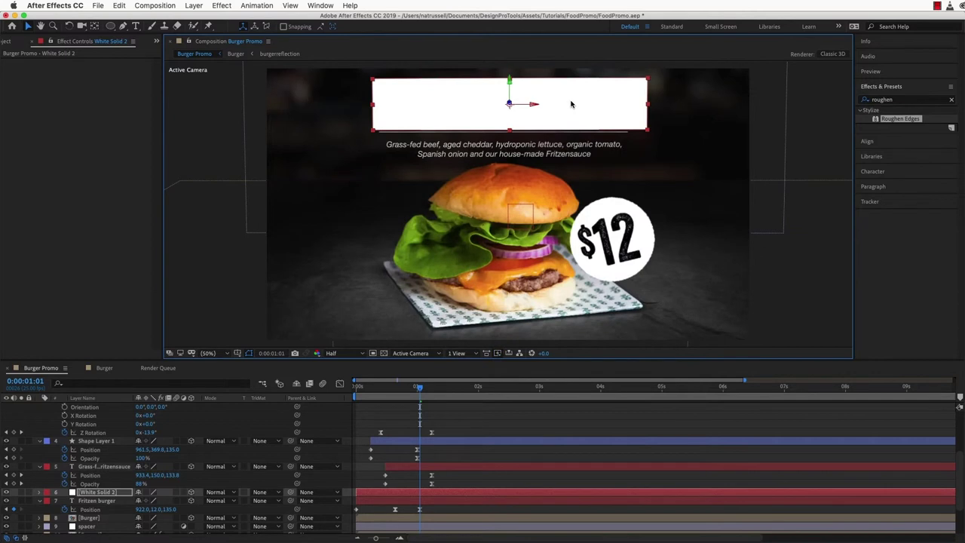
Use the white solid as the title's alpha track matte and enable motion blur on the title, description and divider line
left_click(105, 500)
left_click(260, 501)
left_click(287, 511)
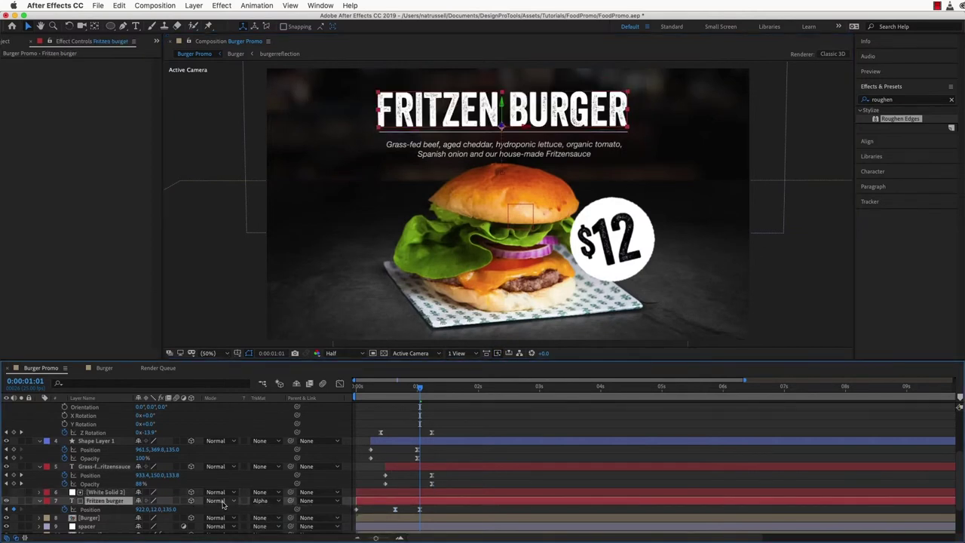
left_click(444, 419)
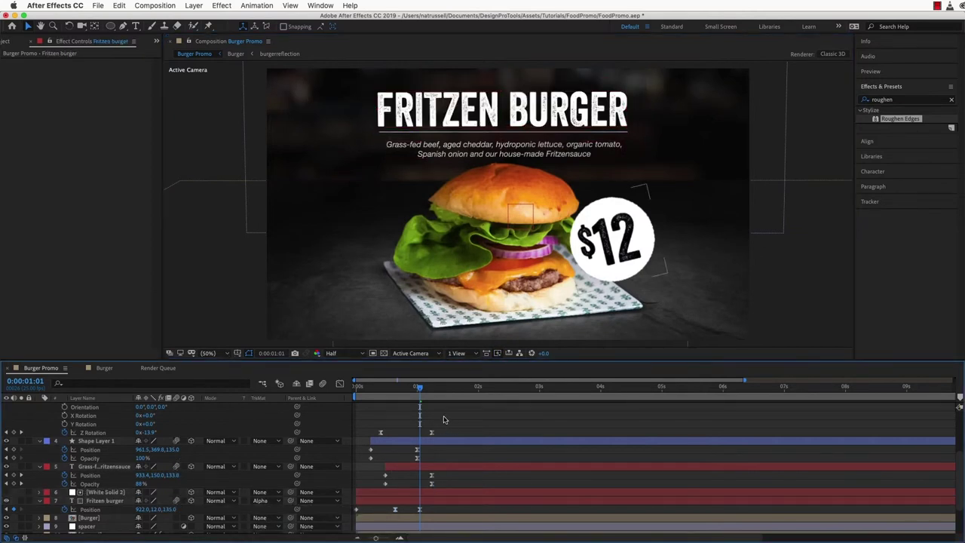
Preview the intro from the start and compress the title's position keyframes for a quicker rise
left_click_drag(420, 388, 325, 394)
key("space")
key("space")
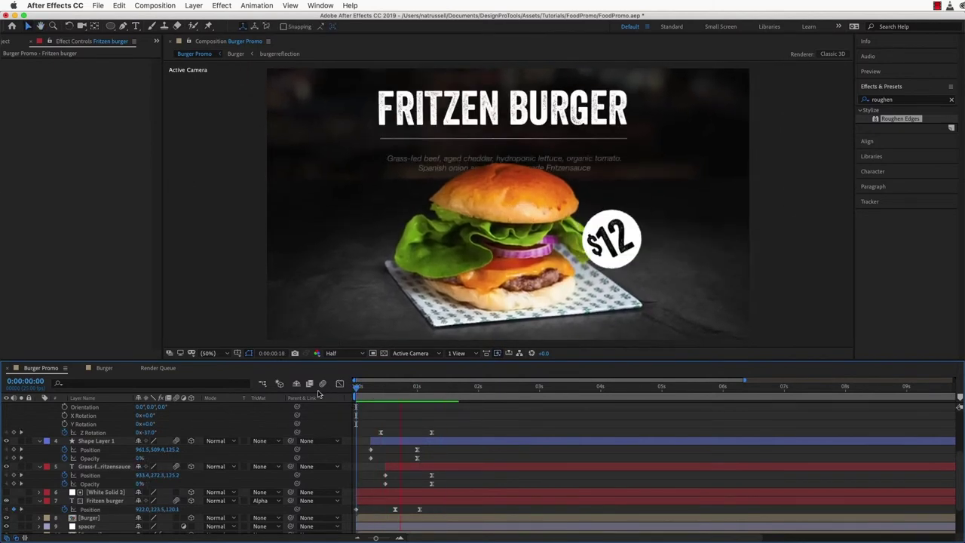
left_click_drag(435, 509, 349, 520)
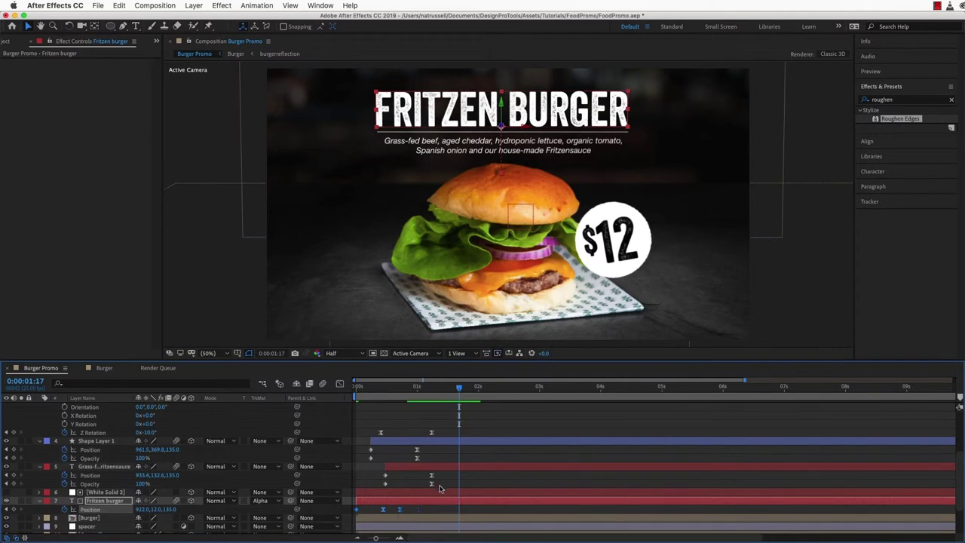
Move the position and opacity keyframes of the description and divider line earlier so both animate in faster
left_click_drag(448, 487, 404, 450)
mouse_move(417, 449)
left_mouse_down()
mouse_move(406, 451)
mouse_move(414, 468)
left_mouse_up()
scroll(420, 463, "up", 2)
left_click(424, 456)
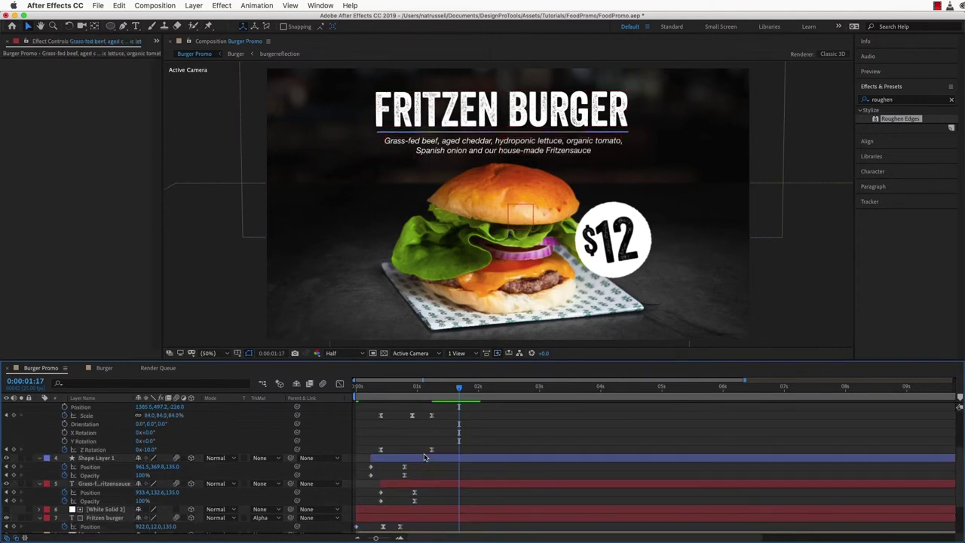
Tighten the price circle's scale and Z rotation keyframes for a quicker pop-in and preview the intro
scroll(428, 456, "up", 1)
left_click_drag(443, 427, 369, 476)
left_click_drag(431, 467, 429, 470)
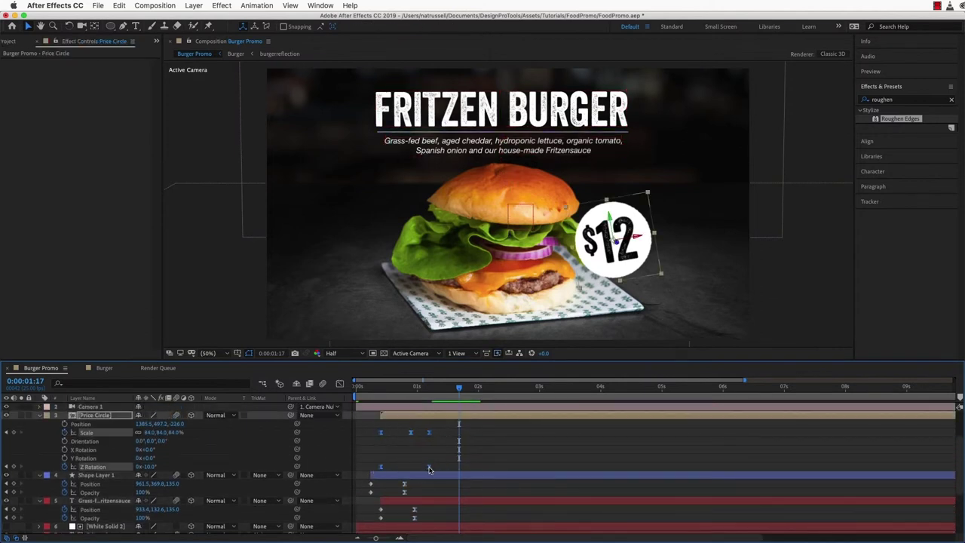
key("space")
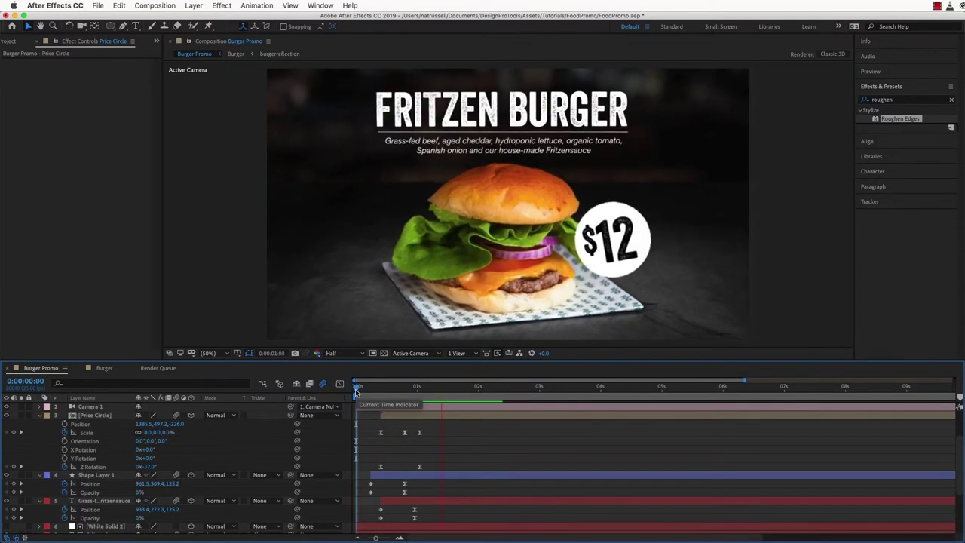
Apply Fractal Noise to the background layer with the Turbulent Smooth fractal type and a complexity of 2
left_click(590, 299)
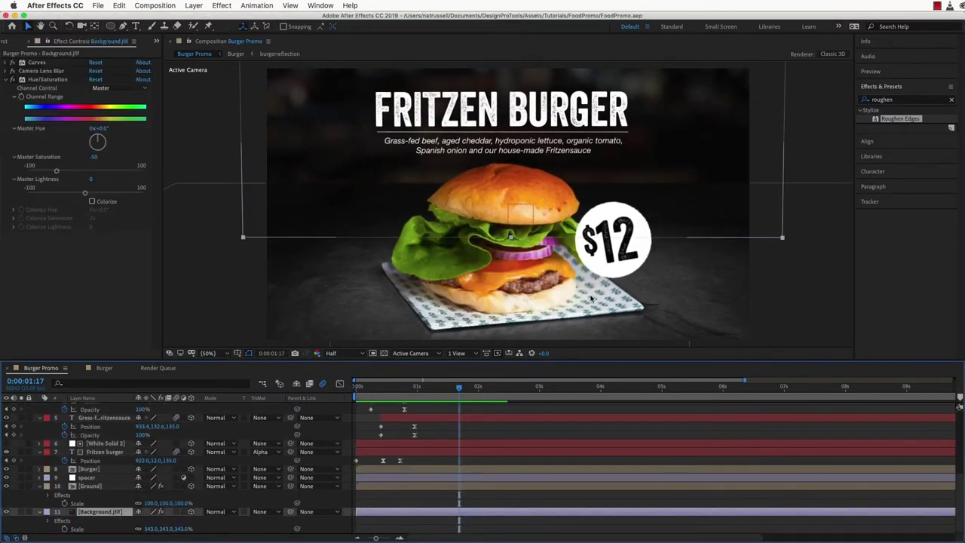
left_click(904, 101)
type("fractal")
left_click_drag(905, 152, 57, 254)
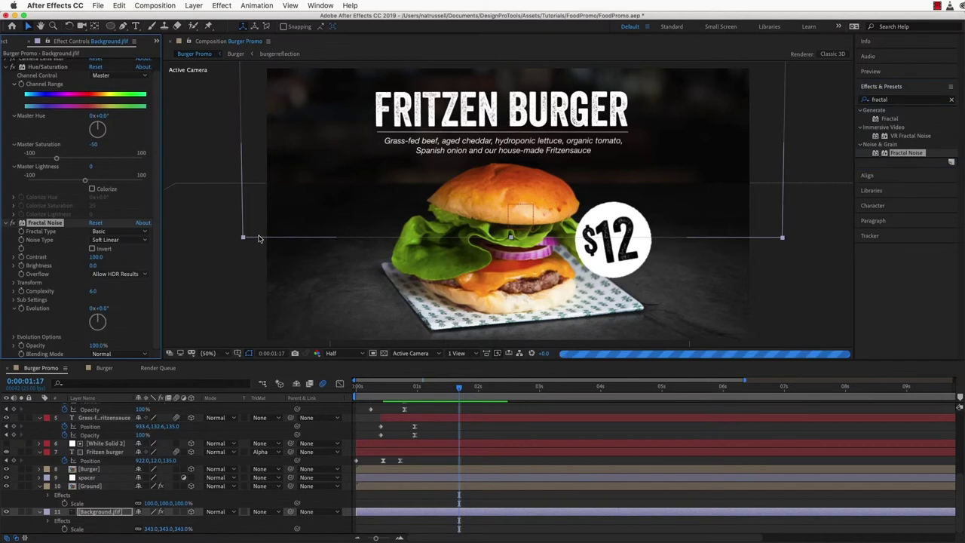
left_click(132, 232)
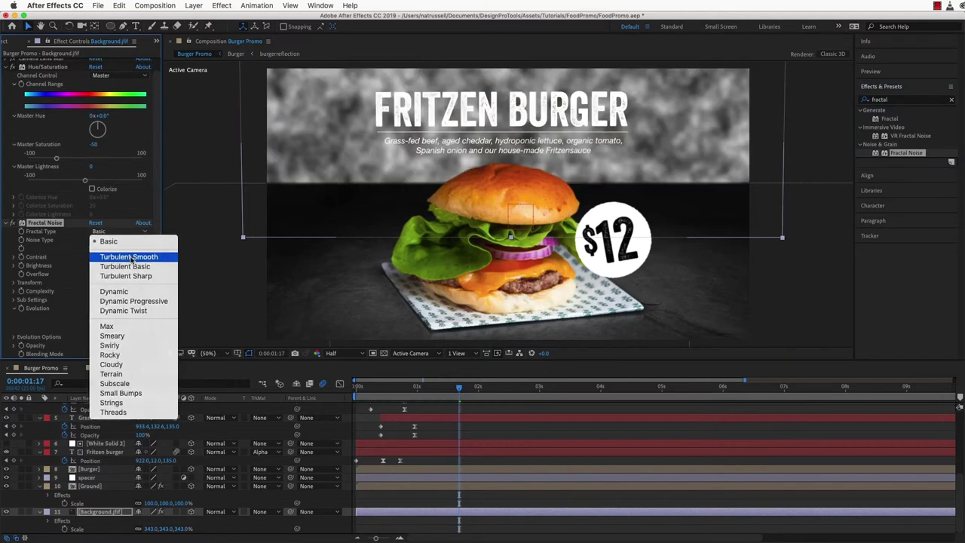
left_click(124, 255)
key("Return")
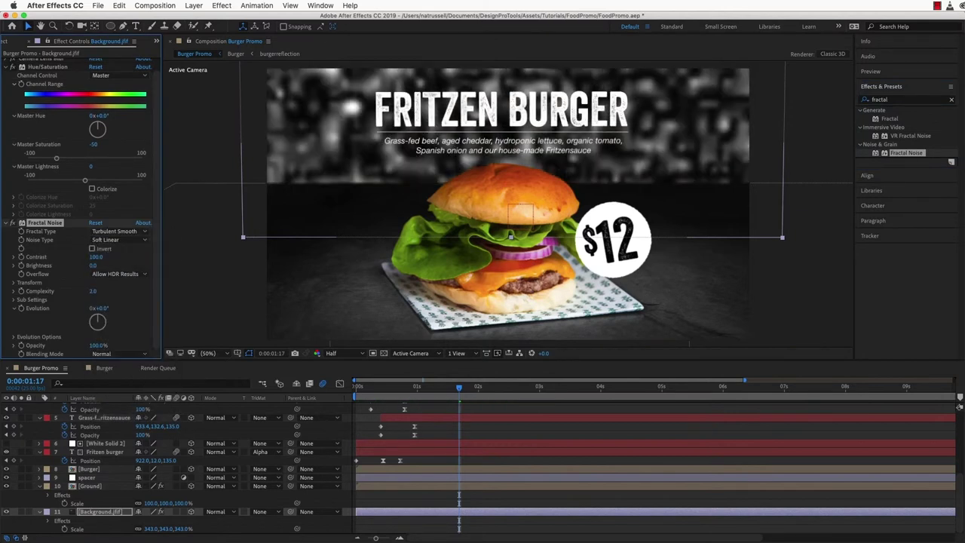
Set the Fractal Noise scale to 643, blending mode to Multiply, contrast to 258 and brightness to 88
left_click(14, 282)
left_click(22, 308)
left_click_drag(48, 322, 153, 322)
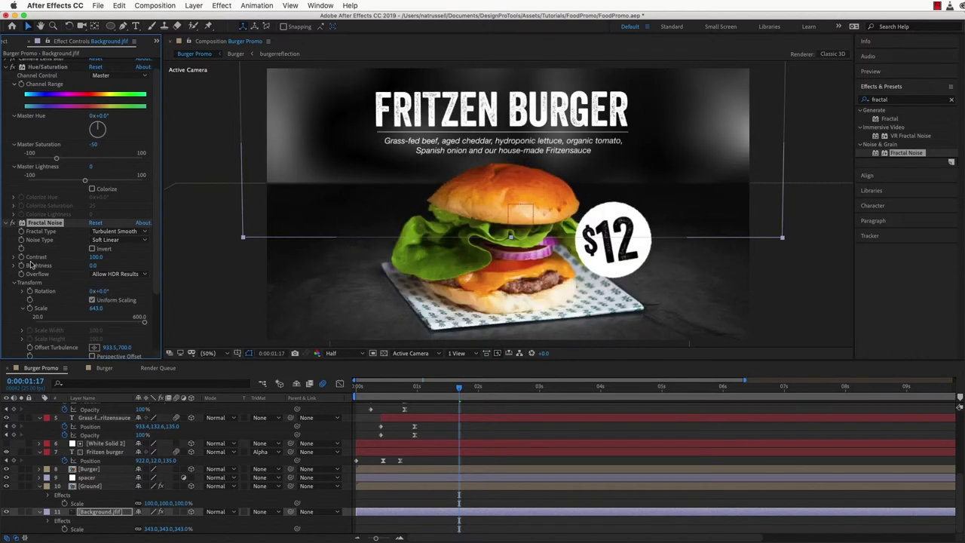
scroll(51, 247, "down", 4)
left_click(136, 353)
left_click(111, 398)
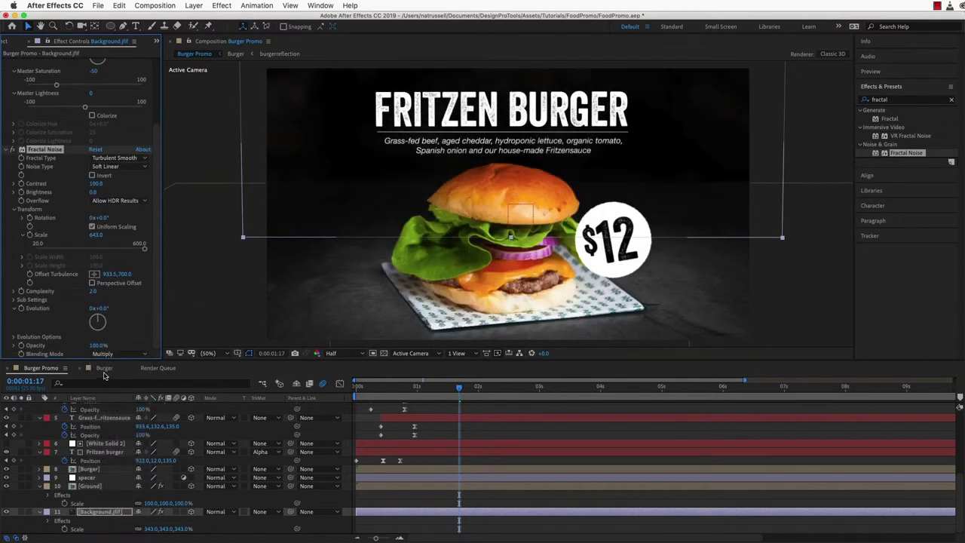
left_click_drag(94, 193, 153, 184)
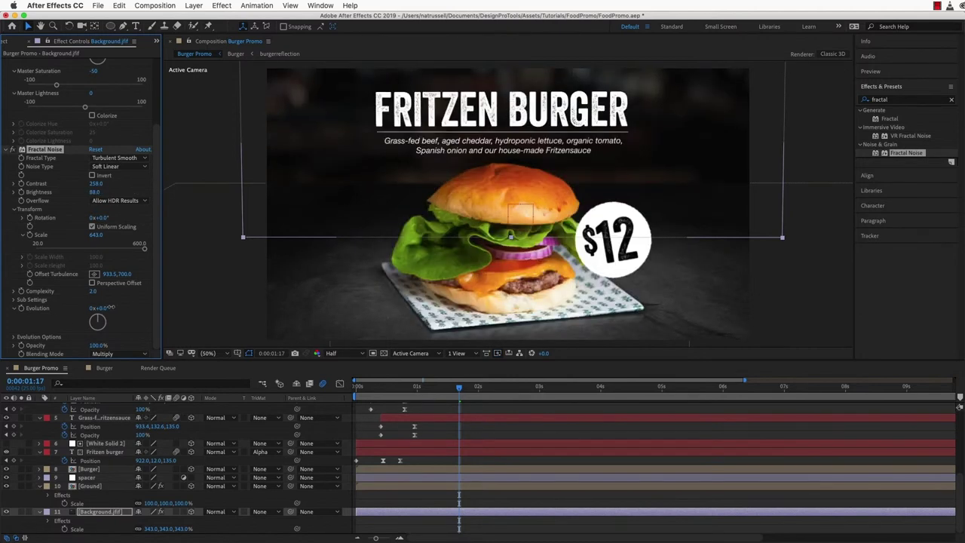
Drive the Fractal Noise evolution with the expression time * 100, set brightness to 60 and preview from the start
left_click(21, 309, "alt")
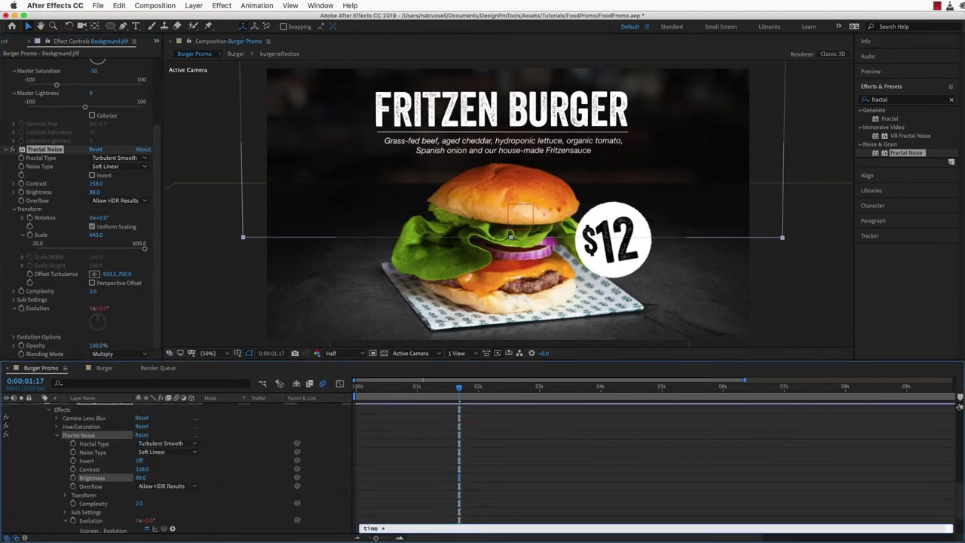
left_click(357, 387)
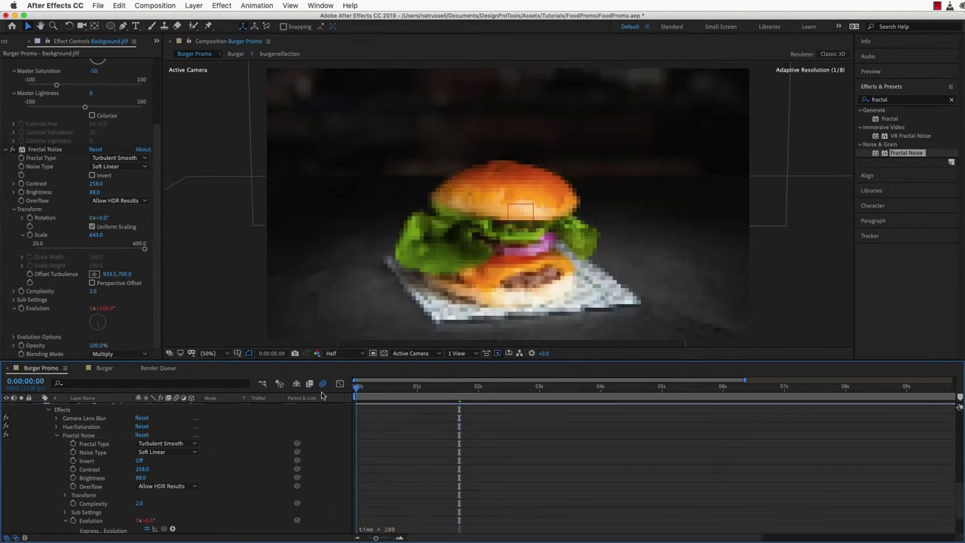
key("space")
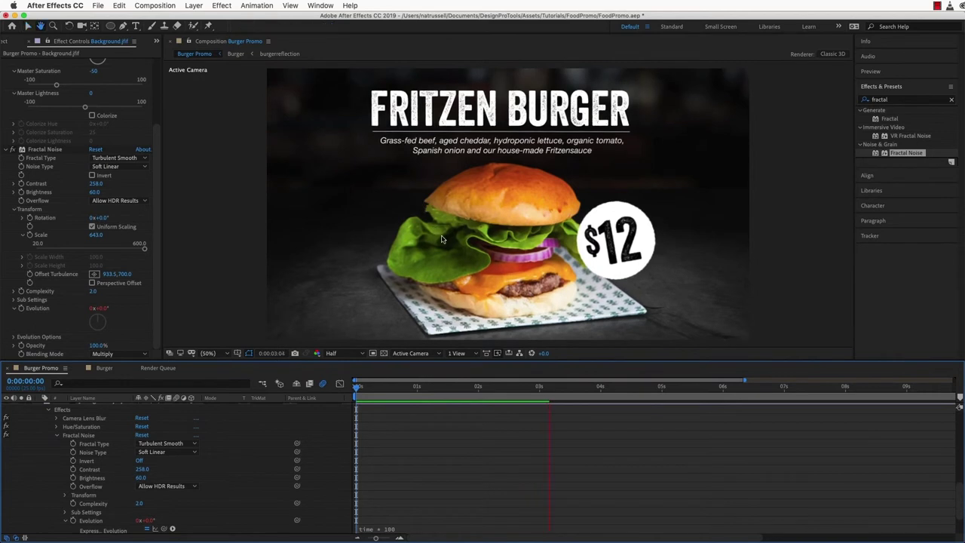
key("space")
Collapse all layer properties and show only the Camera Null's keyframes across the full 15-second timeline
scroll(83, 458, "up", 10)
key("super+a")
key("u")
left_click(292, 525)
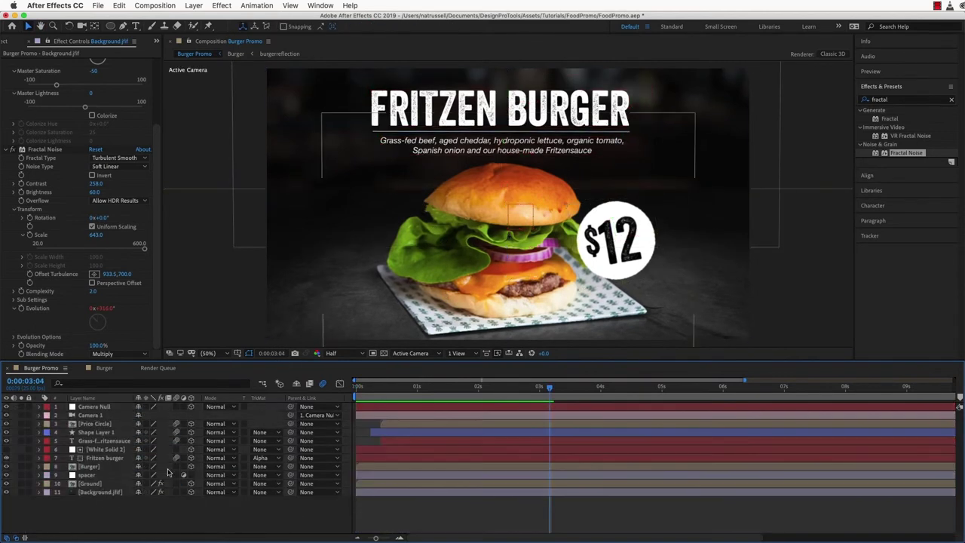
left_click(91, 467)
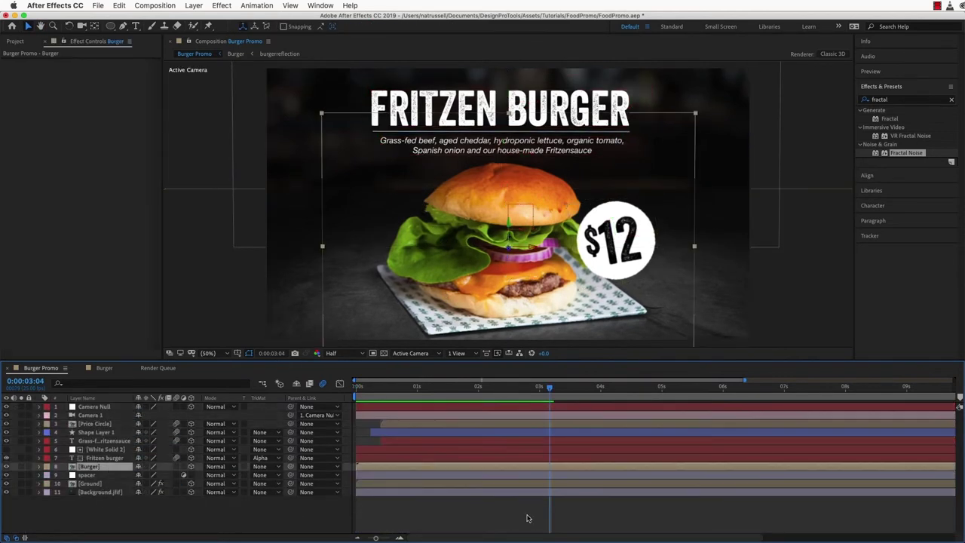
left_click(107, 408)
key("u")
left_click_drag(743, 381, 954, 381)
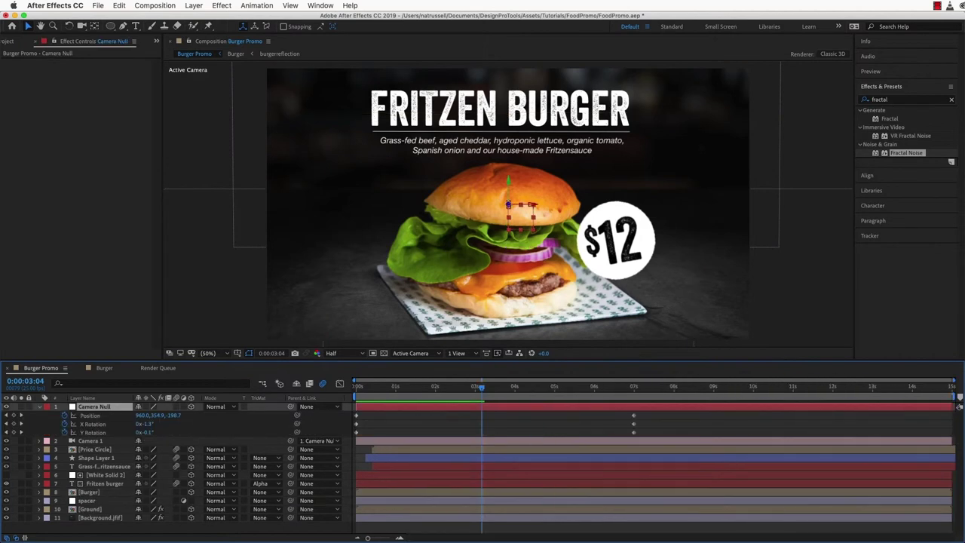
In the Burger composition, pre-compose the Burger.png layer as "Burger Rotating"
double_click(88, 492)
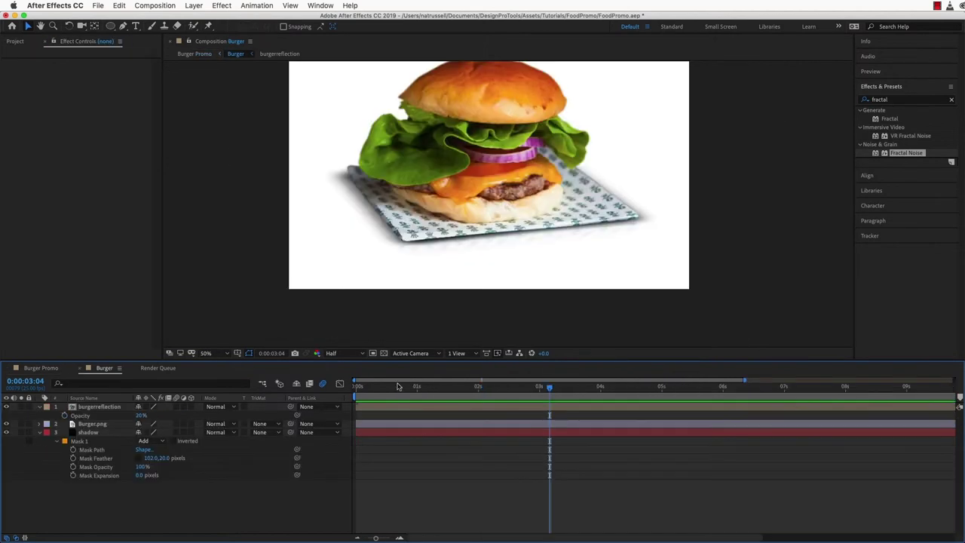
left_click(91, 424)
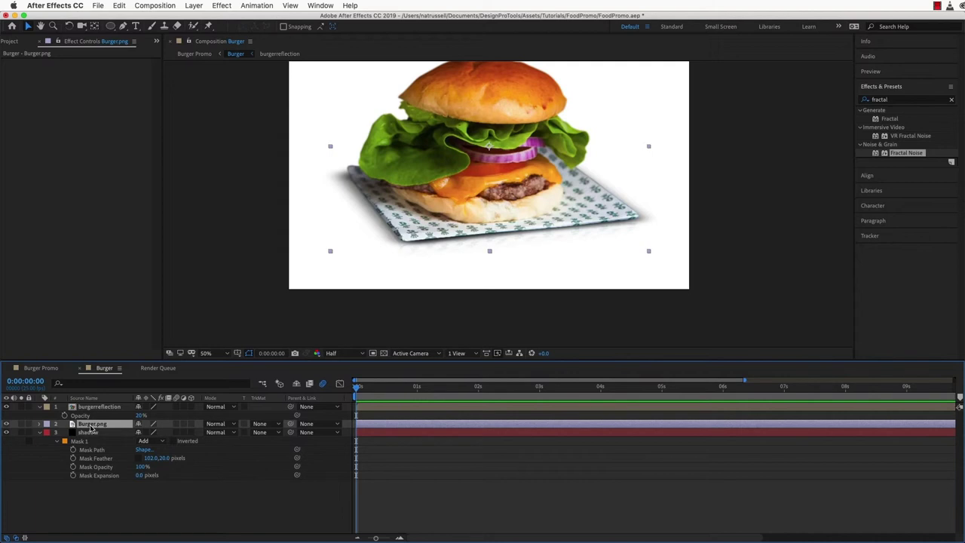
key("super+shift+c")
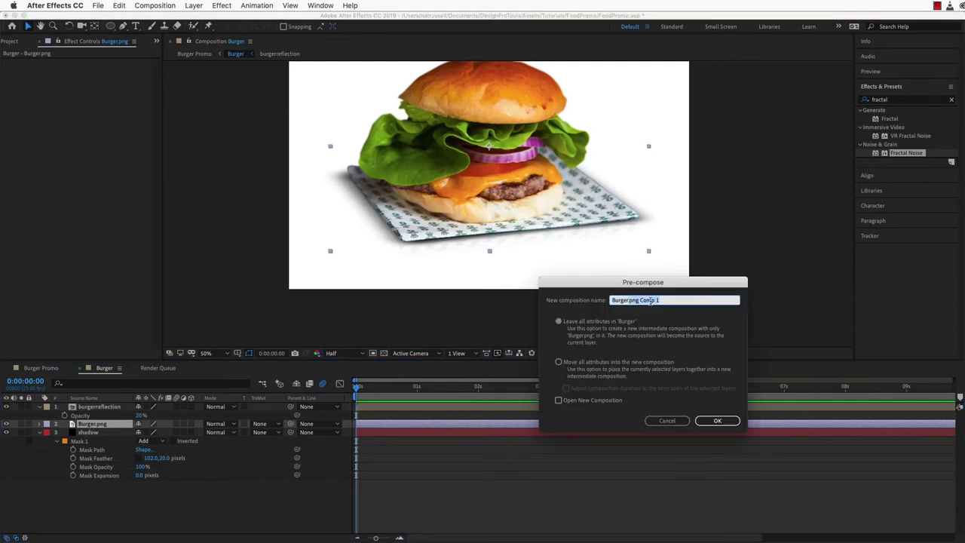
type("Burger Rotating")
key("Return")
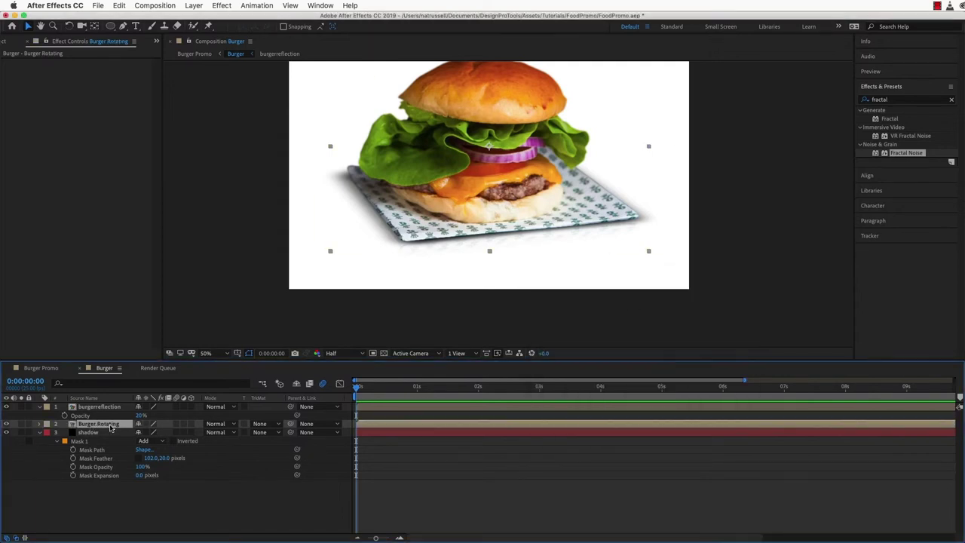
In the Burger Rotating composition, add a comp-size white solid above Burger.png and hide it
double_click(98, 424)
key("super+y")
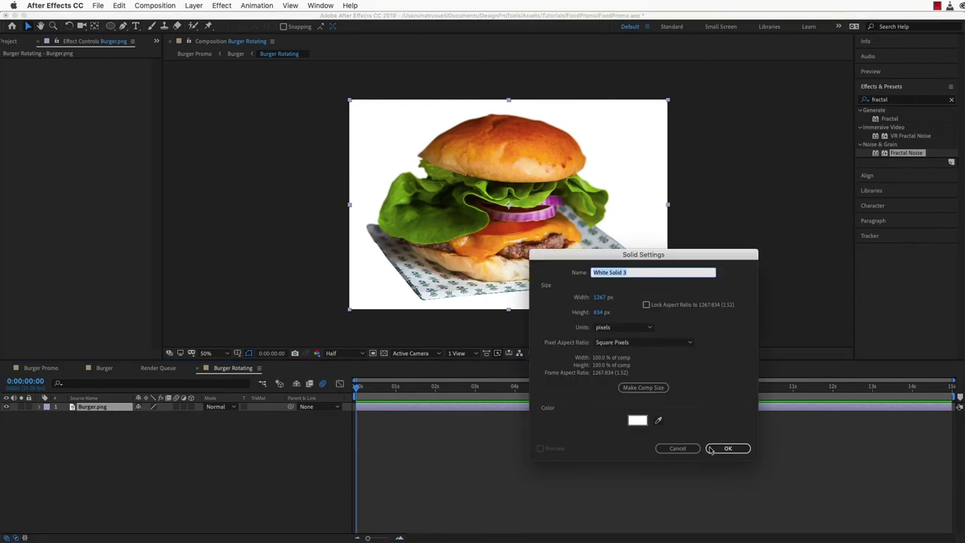
left_click(726, 449)
left_click(6, 406)
Draw Pen masks on the white solid around the front of the top bun and around the patty and bottom bun
key("g")
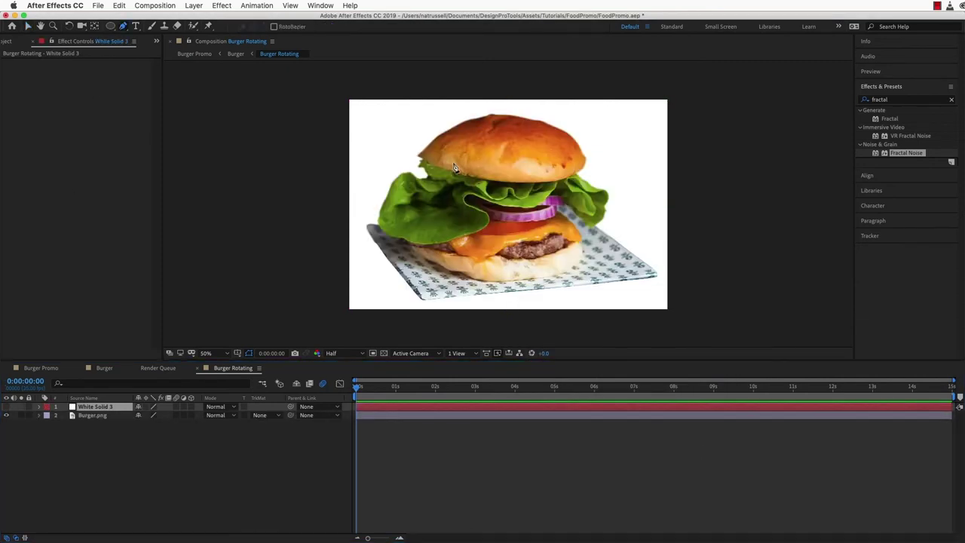
left_click_drag(441, 167, 474, 178)
left_click_drag(546, 182, 546, 138)
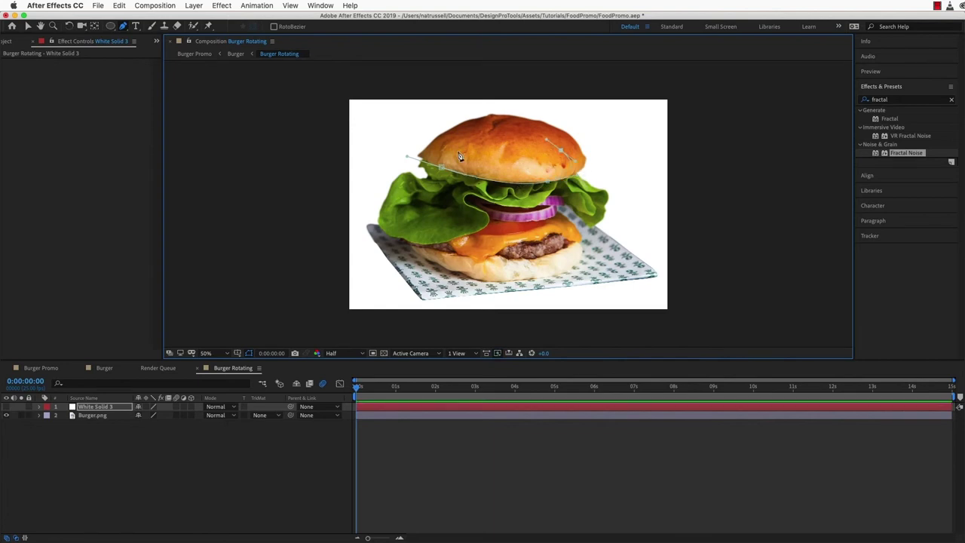
left_click_drag(456, 152, 440, 158)
left_click(125, 407)
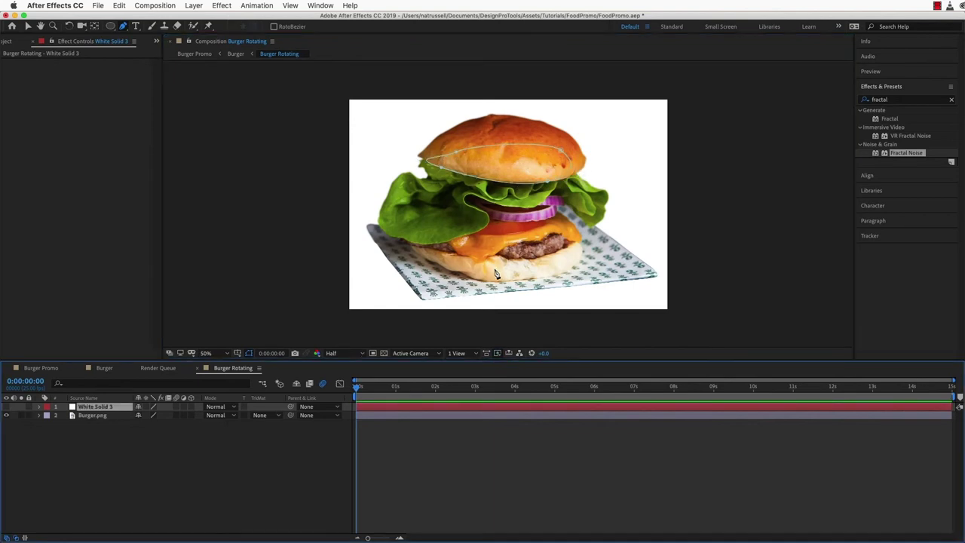
left_click_drag(495, 269, 477, 262)
left_click_drag(514, 234, 443, 269)
left_click(29, 27)
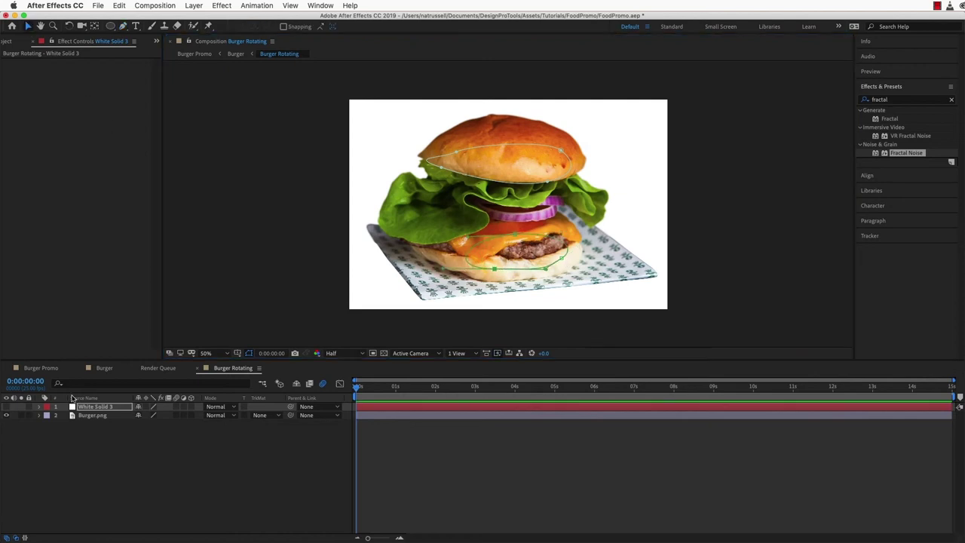
Make the masked white solid visible and reveal its mask properties
left_click(85, 408)
key("m")
key("m")
left_click(6, 407)
left_click(455, 448)
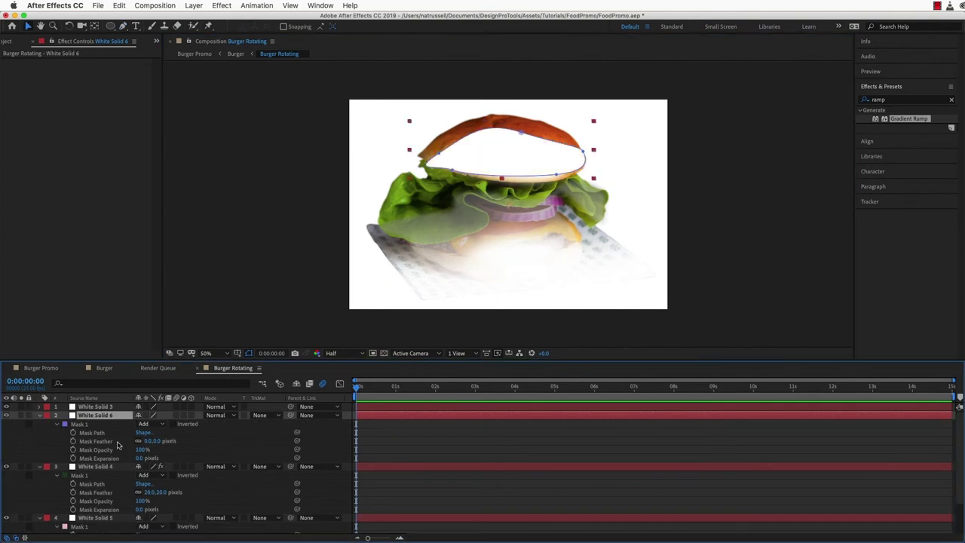
Feather the top bun solid's mask to 146 pixels and collapse the properties of the white solids
left_click_drag(181, 441, 249, 442)
left_click(427, 452)
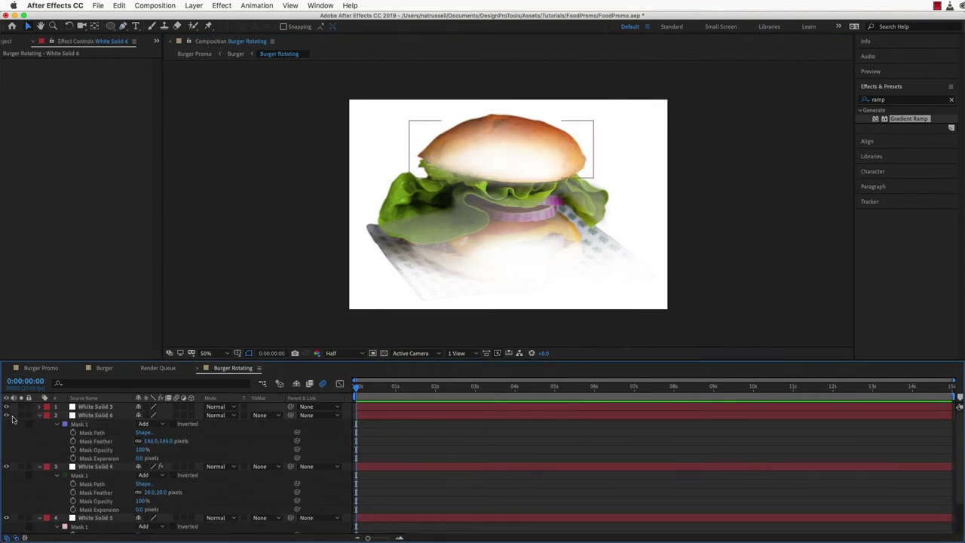
left_click(39, 414)
left_click(39, 423)
left_click(39, 431)
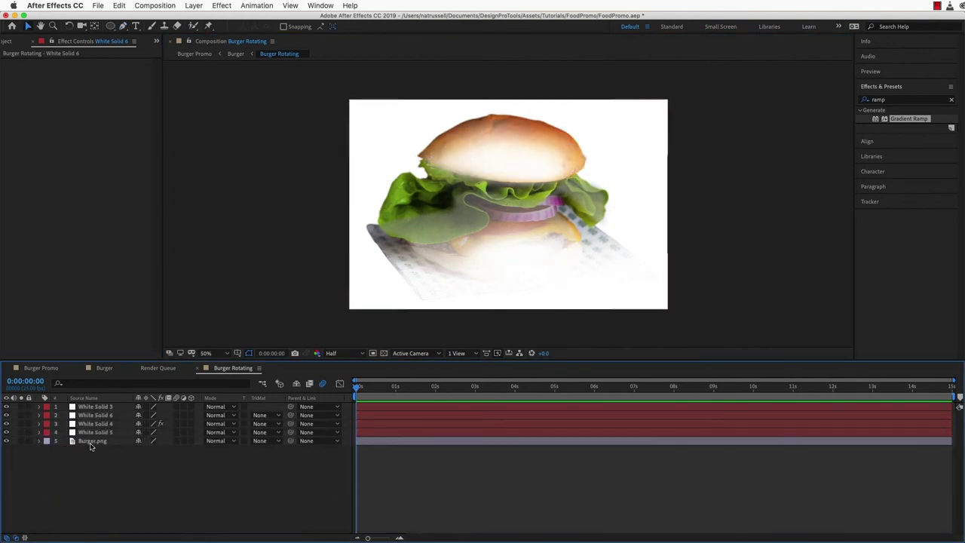
Add a comp-size black solid (000000) directly above Burger.png, beneath the white solids
left_click(92, 441)
key("super+y")
left_click(638, 419)
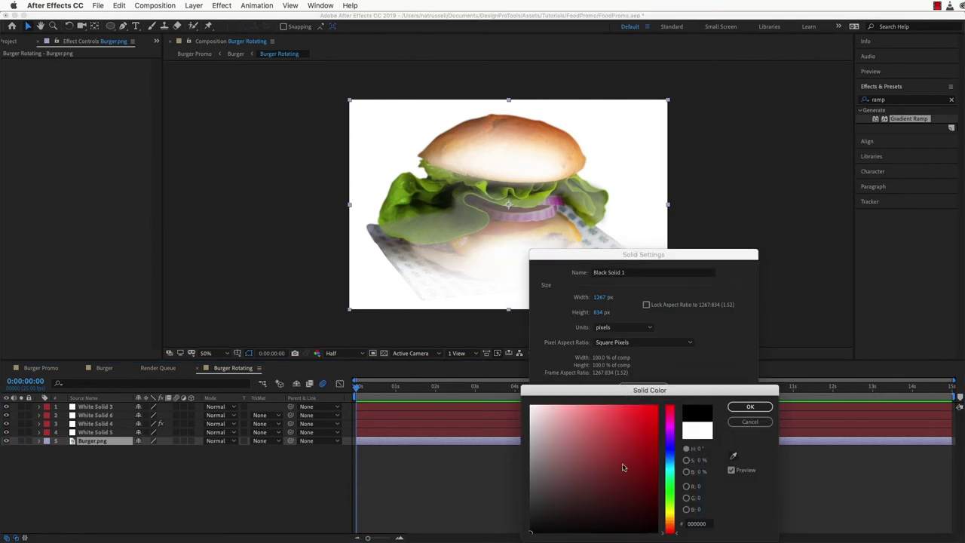
left_click(750, 411)
left_click(725, 449)
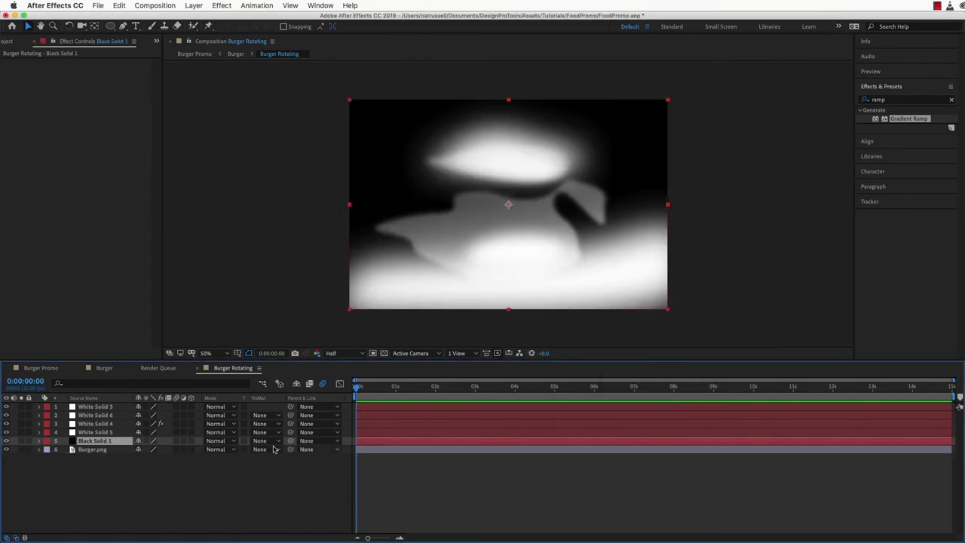
Increase the mask feather on White Solid 4, the gradient shape over the burger's middle, and collapse its properties
left_click(95, 424)
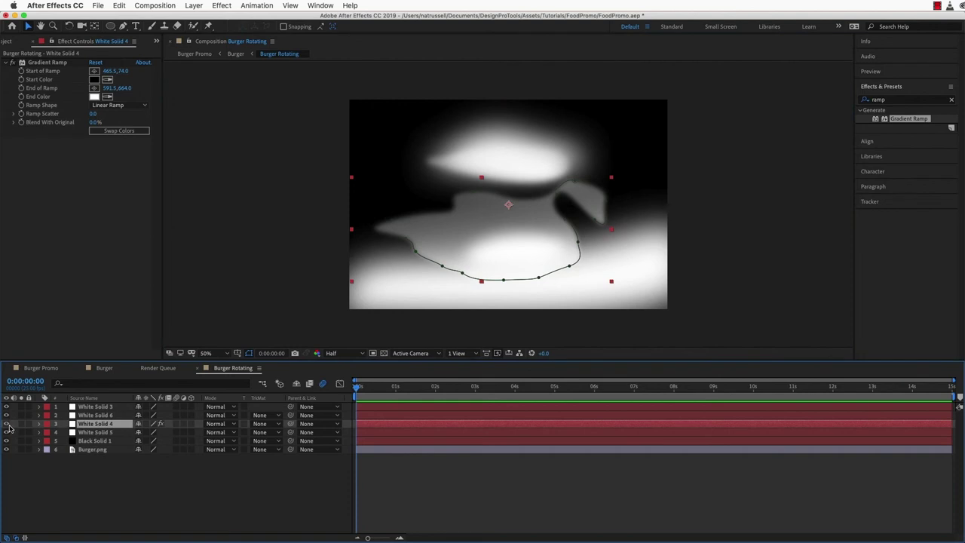
key("m")
key("m")
left_click_drag(150, 450, 134, 467)
left_click(351, 454)
left_click(38, 423)
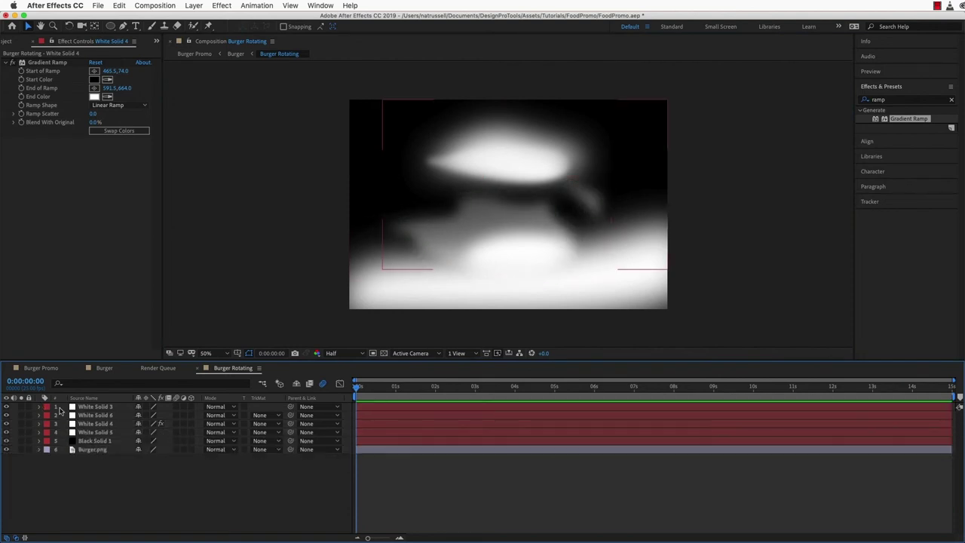
Pre-compose the white and black solids as "burger Depth Pass" and hide the resulting layer above Burger.png
left_click(112, 407)
left_click(108, 442, "shift")
key("super+shift+c")
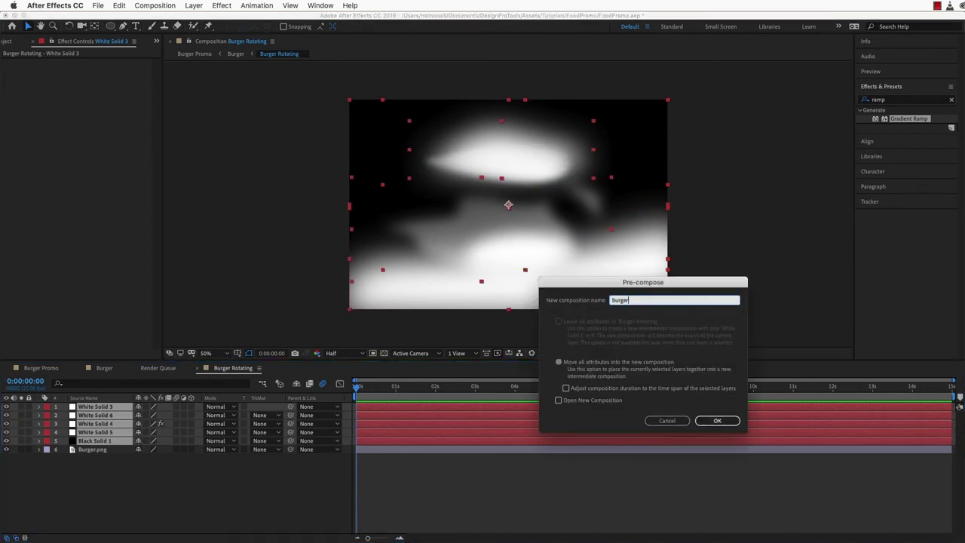
type("burger Depth Pass")
key("Return")
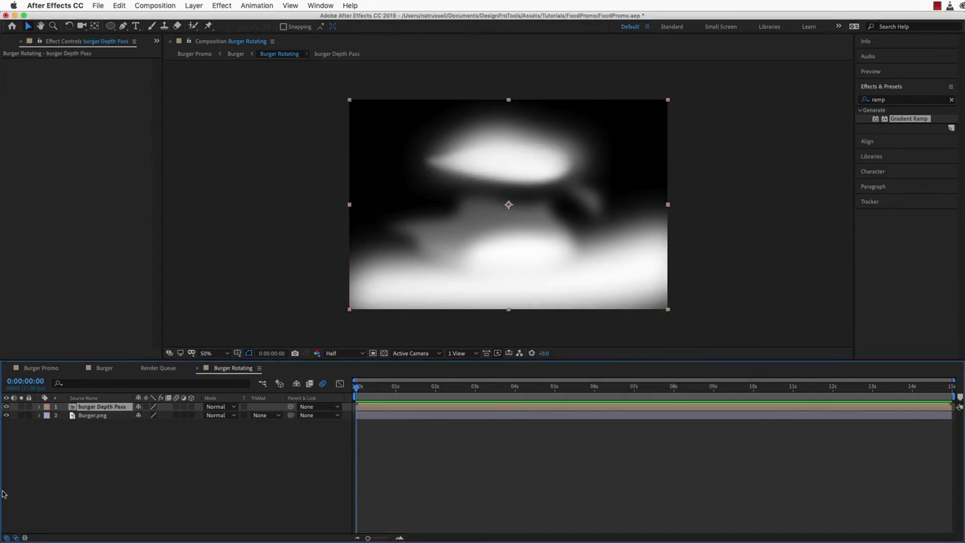
left_click(6, 406)
left_click(86, 415)
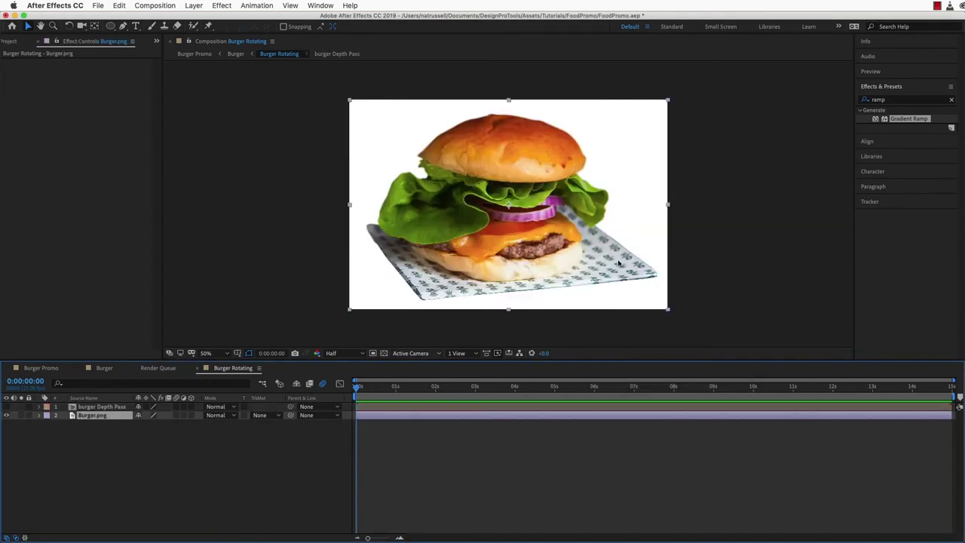
Apply the Displacement Map effect to Burger.png with burger Depth Pass as its displacement map layer
left_click(898, 100)
type("displacement")
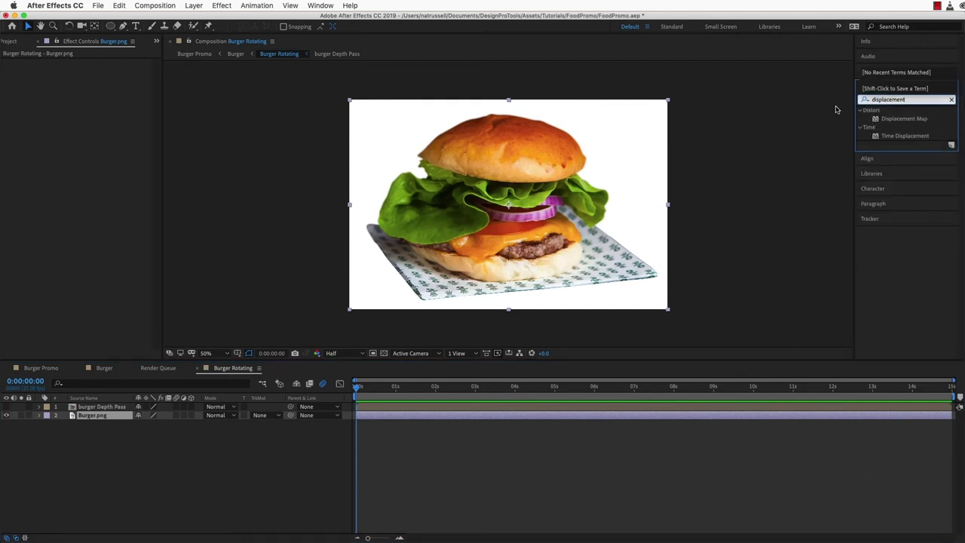
left_click_drag(899, 119, 92, 114)
left_click(110, 71)
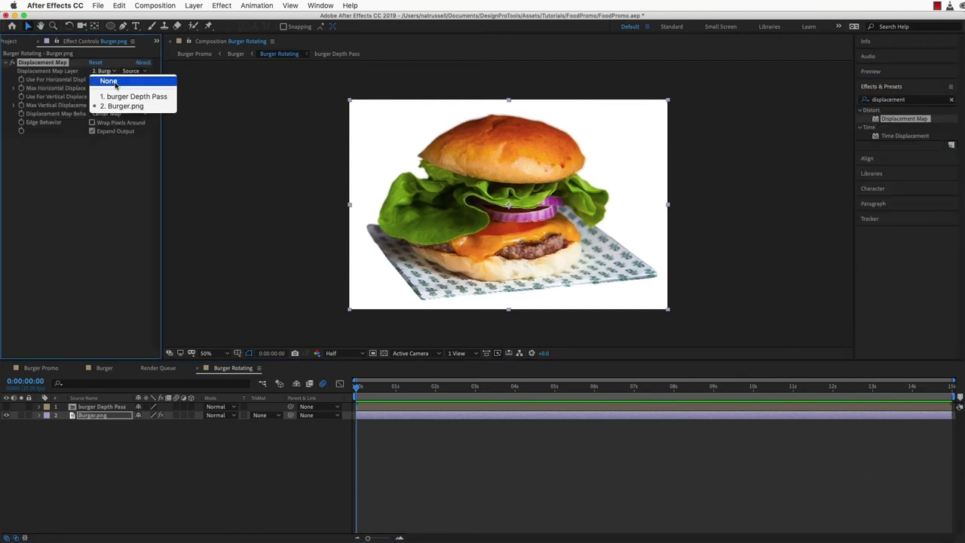
left_click(123, 97)
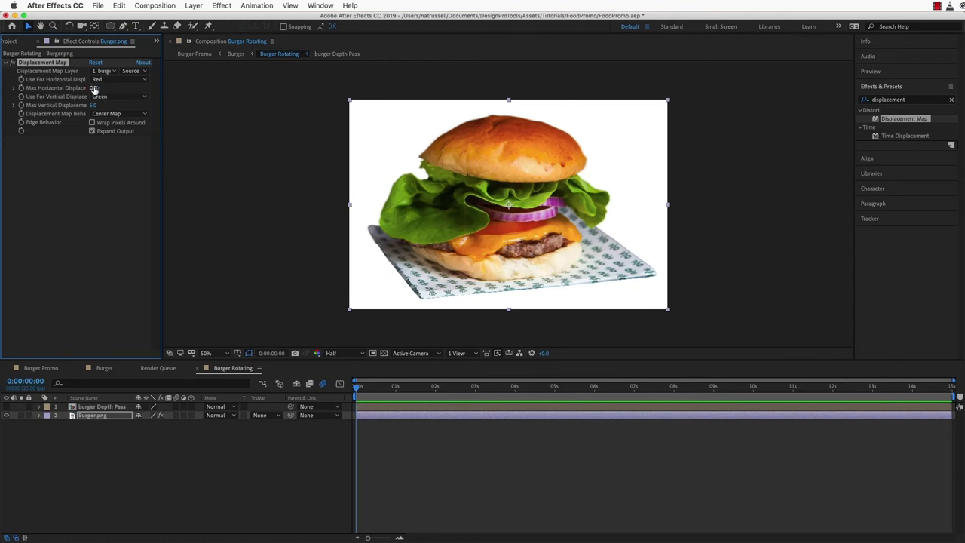
Set Burger.png's maximum horizontal and vertical displacement to 0 and preview the camera move in the Burger Promo comp
left_click_drag(93, 89, 109, 85)
key("super+z")
left_click_drag(370, 389, 327, 393)
left_click(93, 105)
type("0")
key("Return")
left_click(94, 89)
type("0")
key("Return")
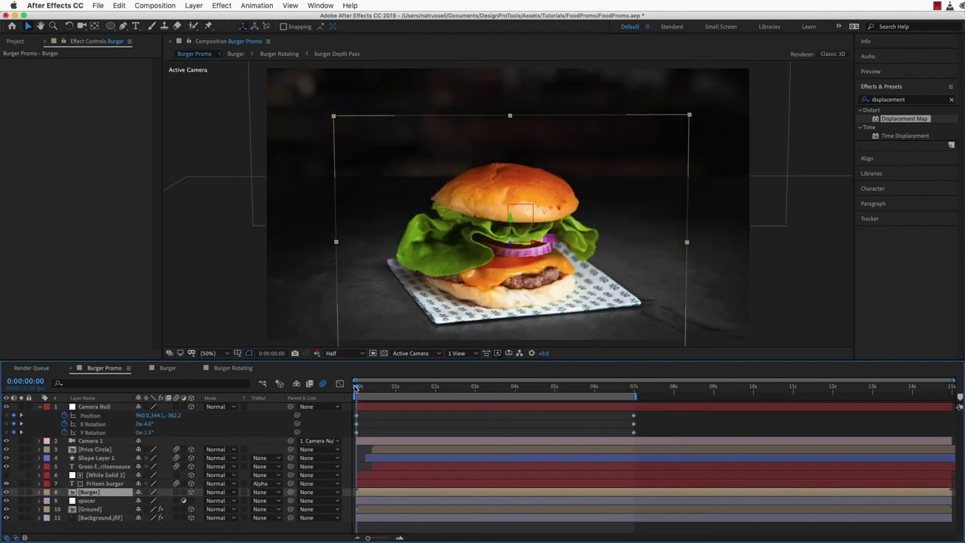
left_click_drag(355, 389, 607, 392)
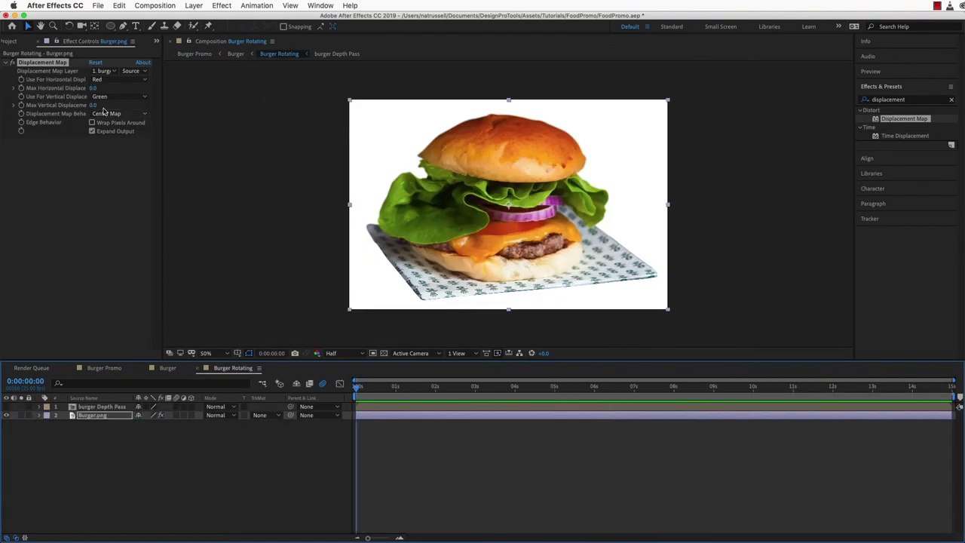
In Burger Rotating, keyframe Burger.png's maximum horizontal displacement at 2 and maximum vertical displacement at -4 at 0:00:00:00
mouse_move(93, 88)
left_mouse_down()
mouse_move(103, 88)
mouse_move(94, 88)
left_mouse_up()
left_click(94, 88)
type("2")
key("Return")
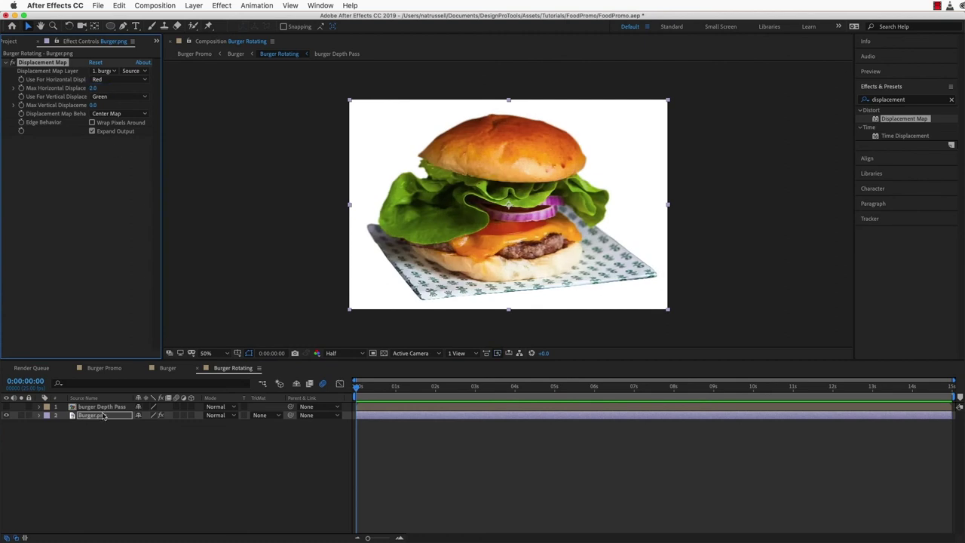
left_click_drag(92, 106, 90, 106)
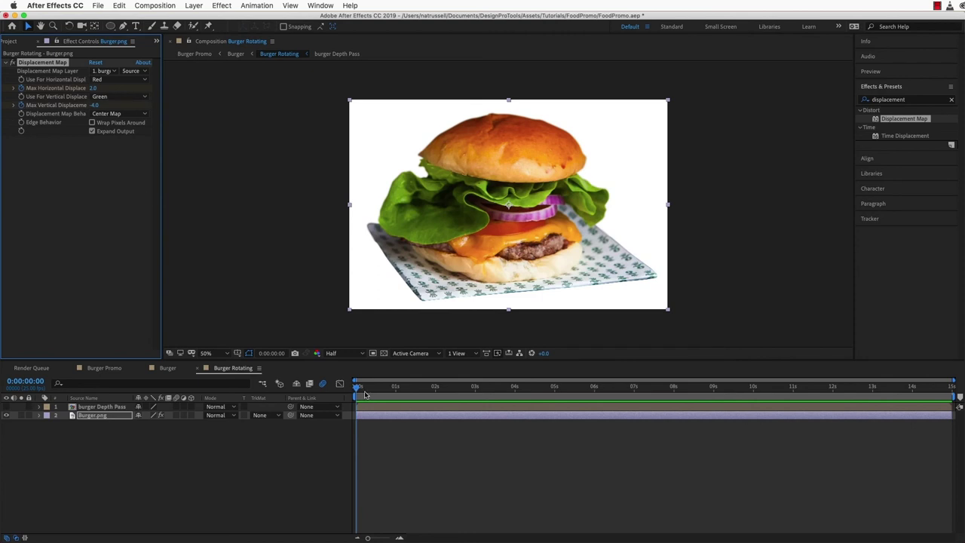
Keyframe new maximum displacement values for Burger.png at 0:00:07:01 and preview the rotation, returning to the Burger Promo comp
key("u")
left_click_drag(365, 394, 877, 407)
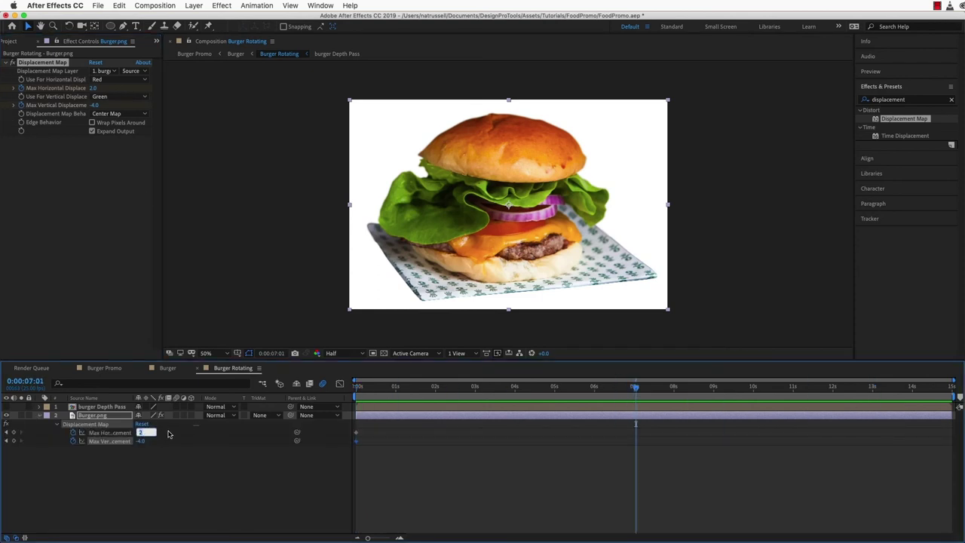
left_click_drag(357, 388, 599, 394)
left_click(165, 368)
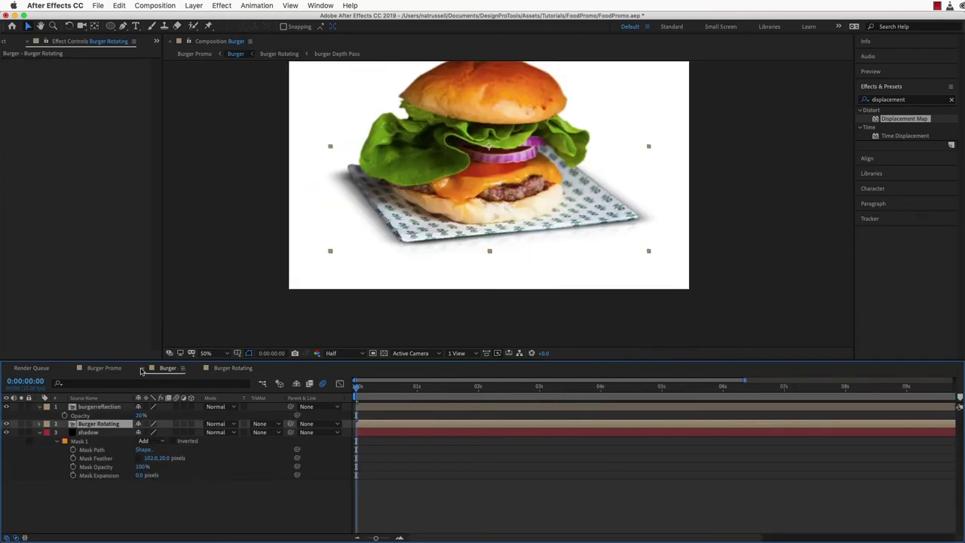
left_click(106, 368)
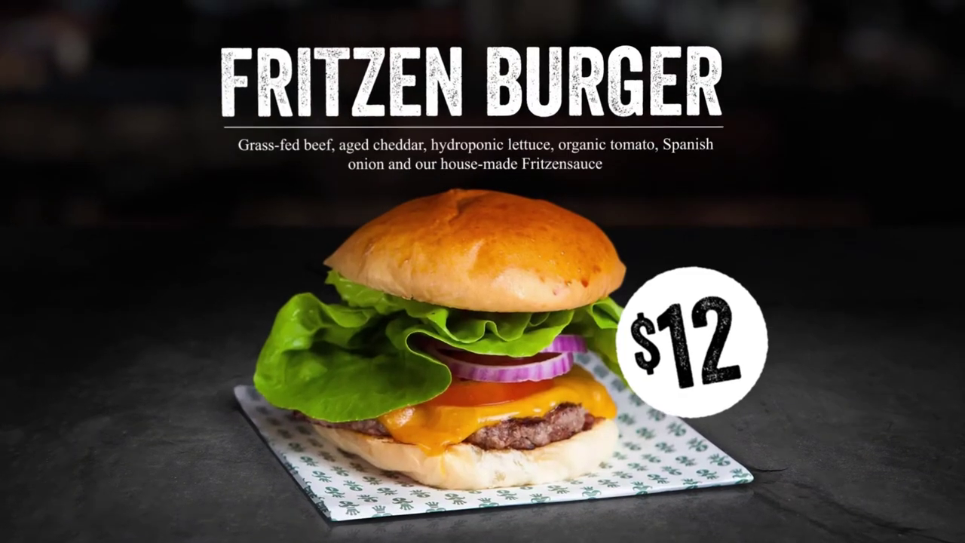